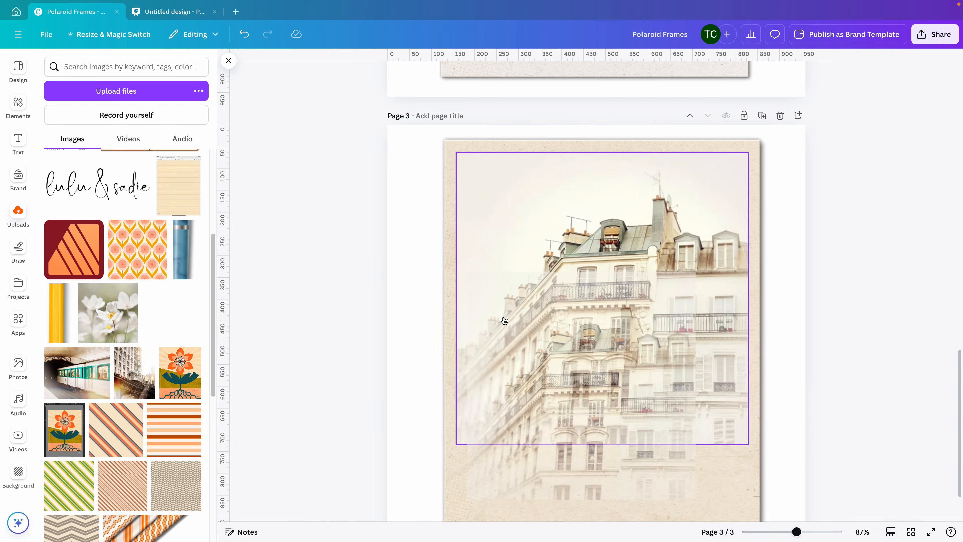
# Replace the photo in page 3's Polaroid frame with the Montmartre metro train image and shift it sideways within its crop.
pyautogui.moveTo(108, 312); pyautogui.dragTo(559, 319)
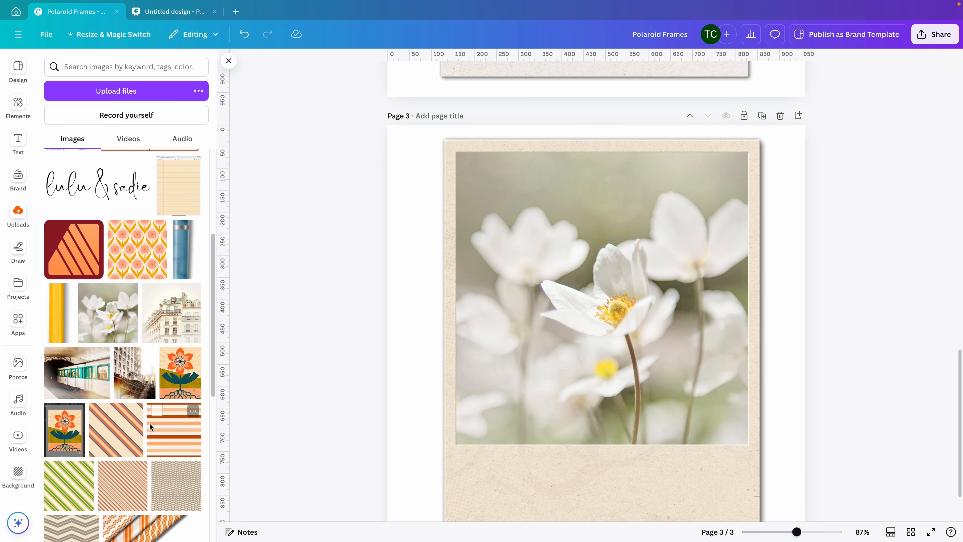
pyautogui.moveTo(150, 374); pyautogui.dragTo(552, 336)
pyautogui.doubleClick(557, 299)
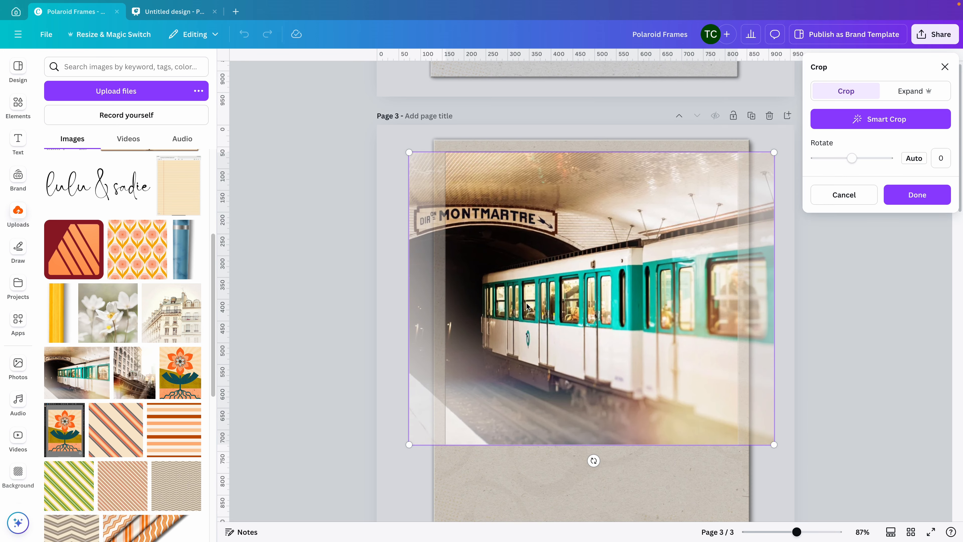
pyautogui.moveTo(526, 302); pyautogui.dragTo(563, 310)
pyautogui.click(318, 308)
pyautogui.click(318, 308)
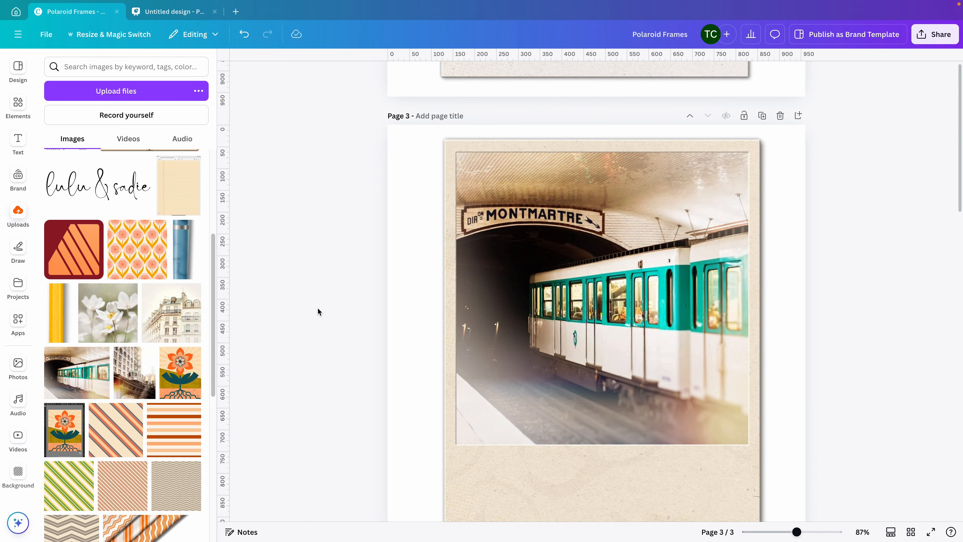
pyautogui.scroll(-3, 318, 308)
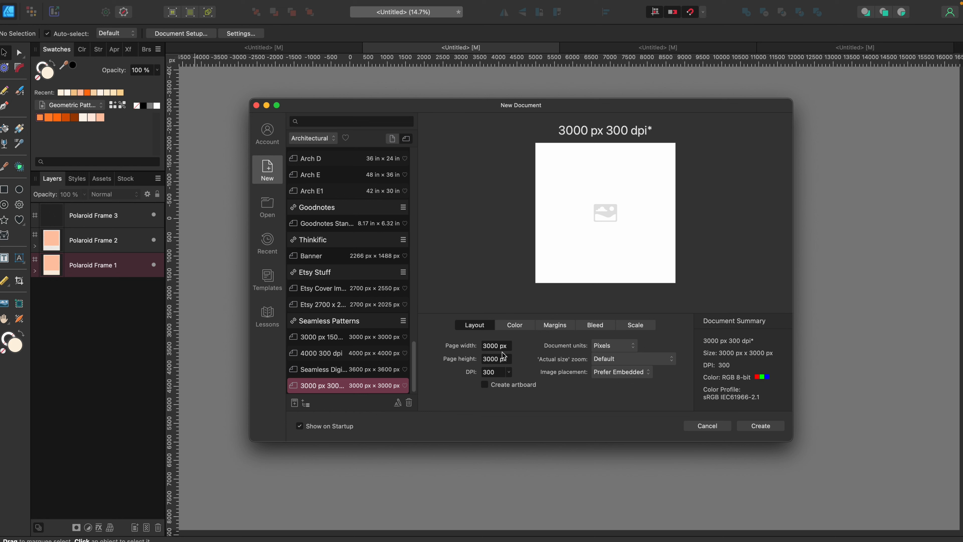
# Switch to Affinity Designer and check the color settings of the 3000 px 300 dpi new document preset.
pyautogui.click(515, 326)
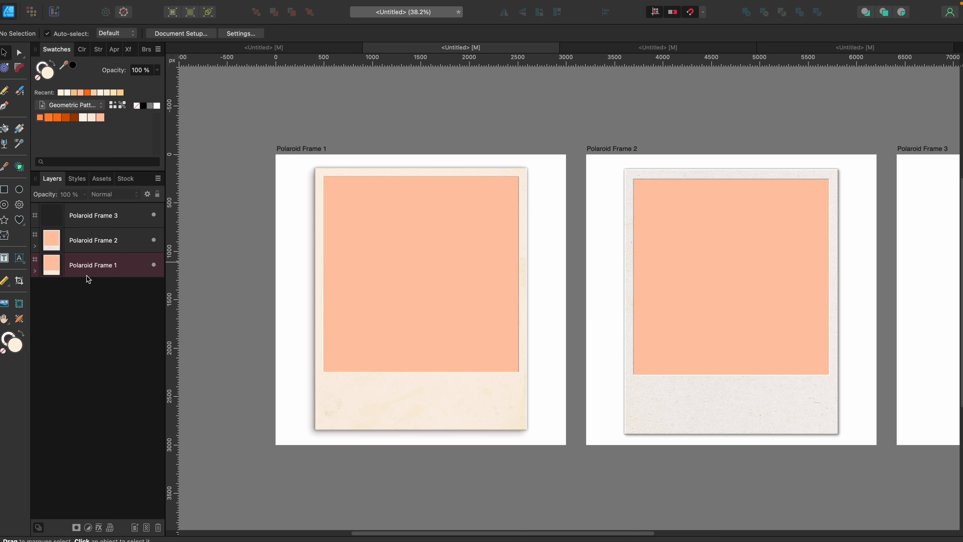
# Examine the layer structure of Polaroid Frame 1 by hiding and reshowing its Image Placeholder and Back of Polaroid layers.
pyautogui.click(34, 271)
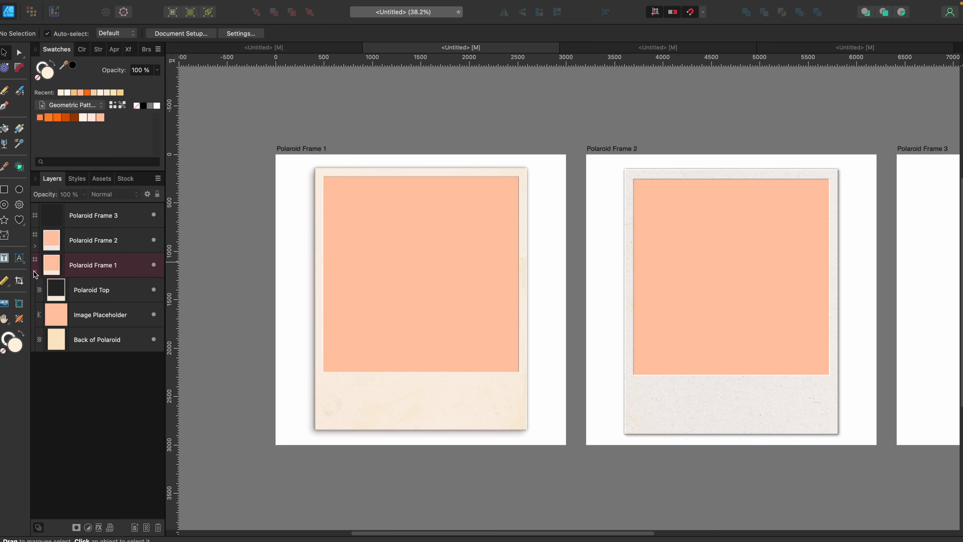
pyautogui.click(120, 294)
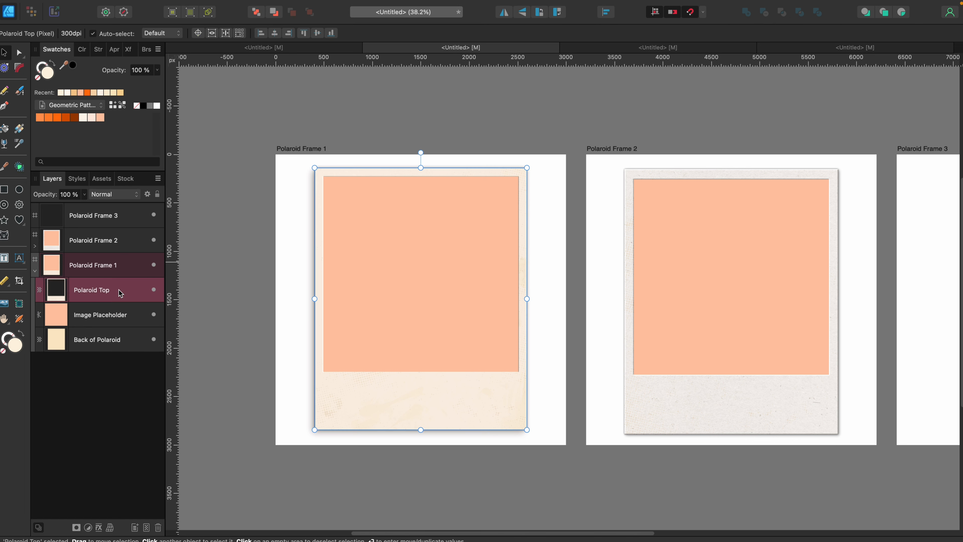
pyautogui.click(154, 315)
pyautogui.click(153, 340)
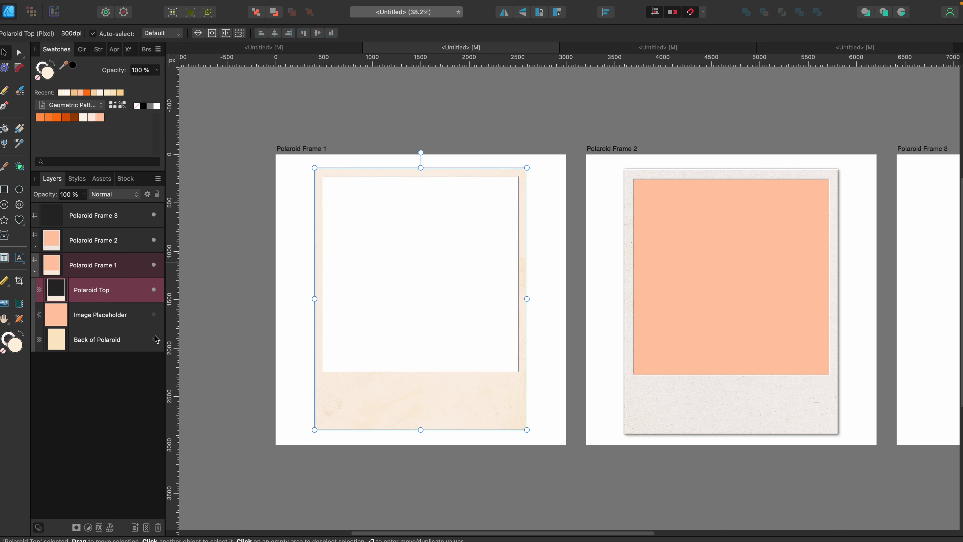
pyautogui.click(153, 315)
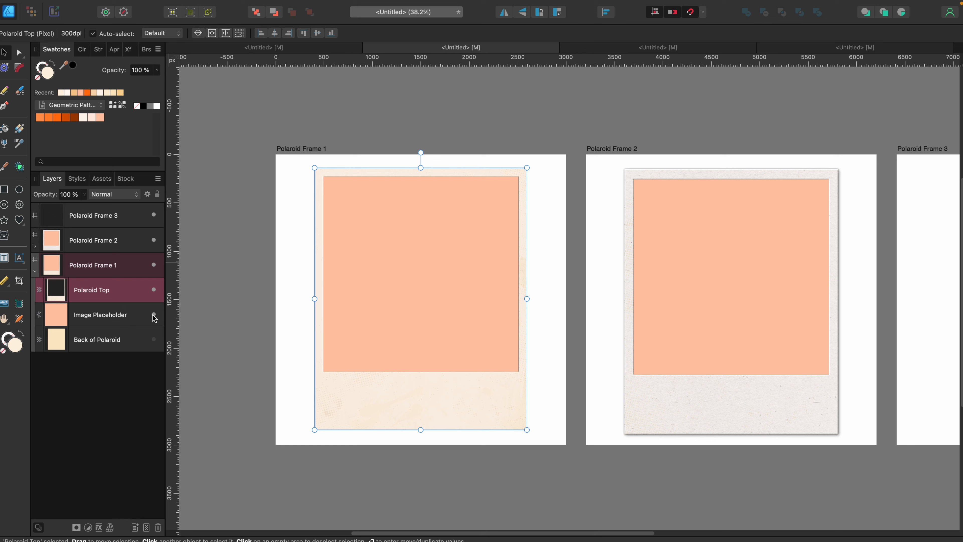
pyautogui.click(154, 339)
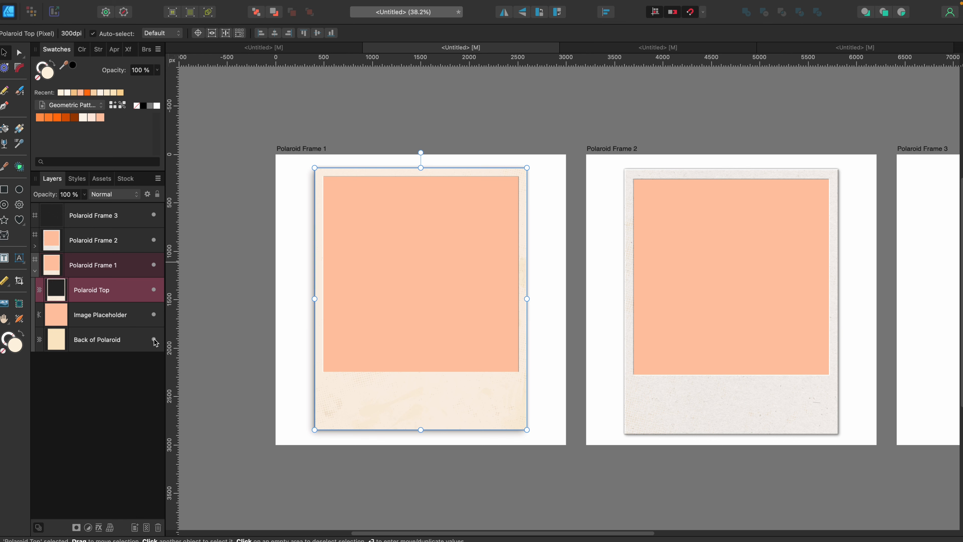
pyautogui.click(133, 342)
pyautogui.click(126, 297)
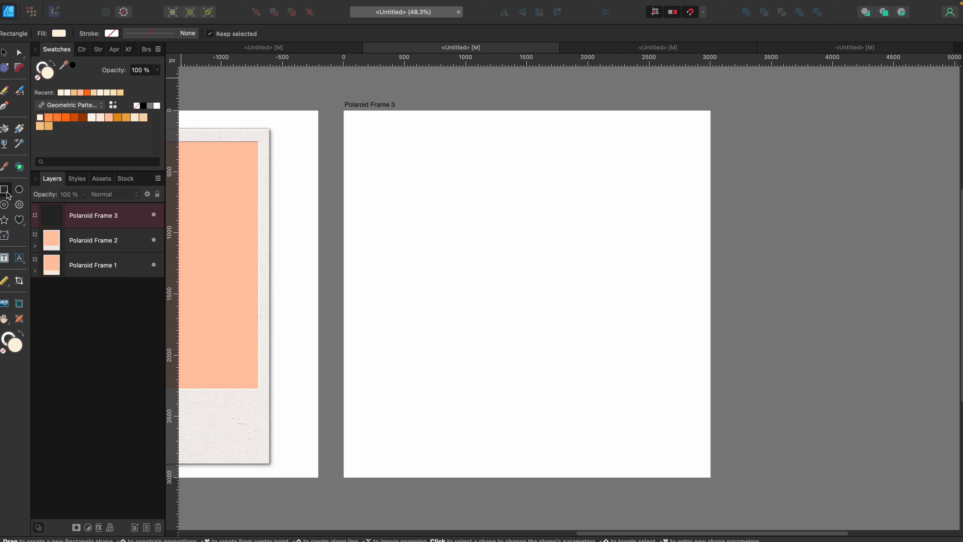
# Draw a cream rectangle about 2230 by 2720 px on the Polaroid Frame 3 artboard, and a peach square of equal width over its upper part.
pyautogui.moveTo(394, 129); pyautogui.dragTo(667, 459)
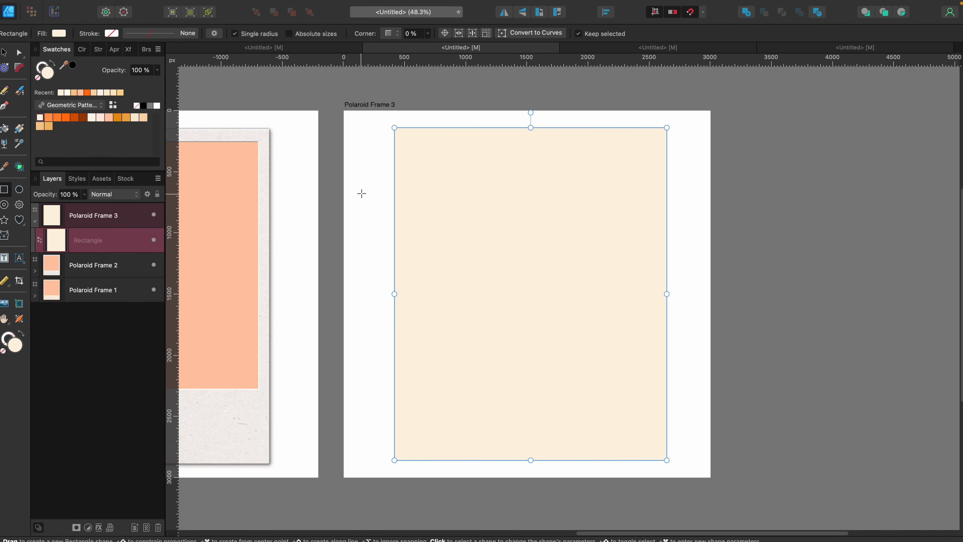
pyautogui.click(426, 94)
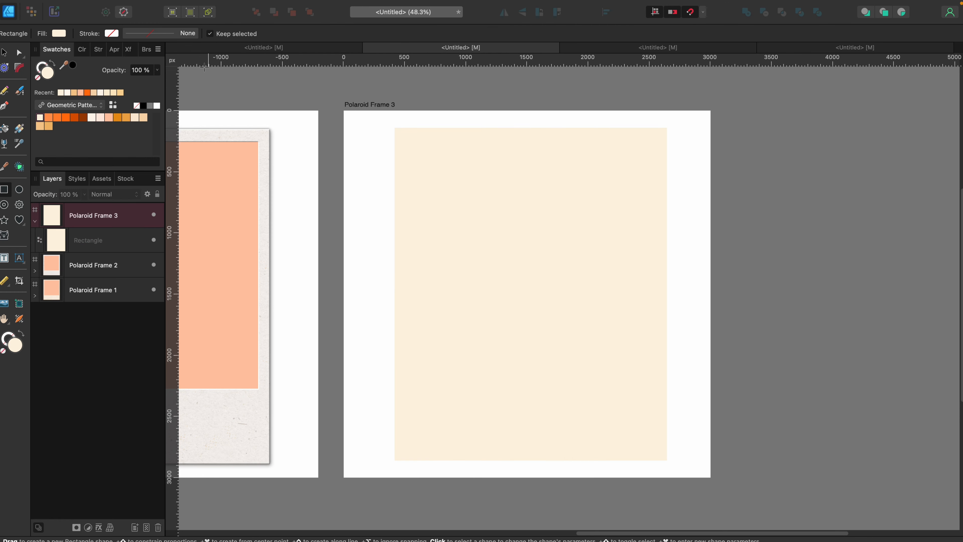
pyautogui.click(109, 118)
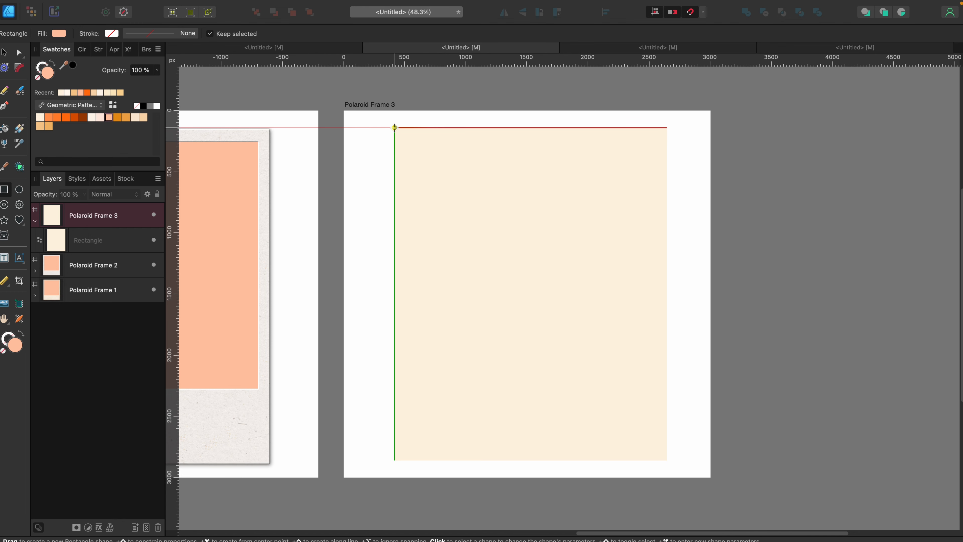
pyautogui.moveTo(394, 128); pyautogui.dragTo(658, 405)
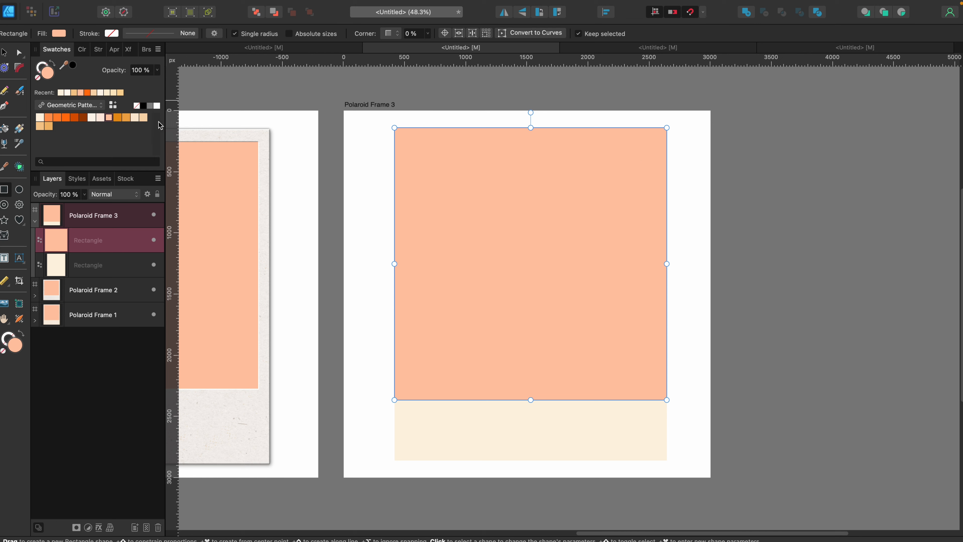
# Inset the peach square with a contour radius of about -88 px and bake its appearance.
pyautogui.click(7, 70)
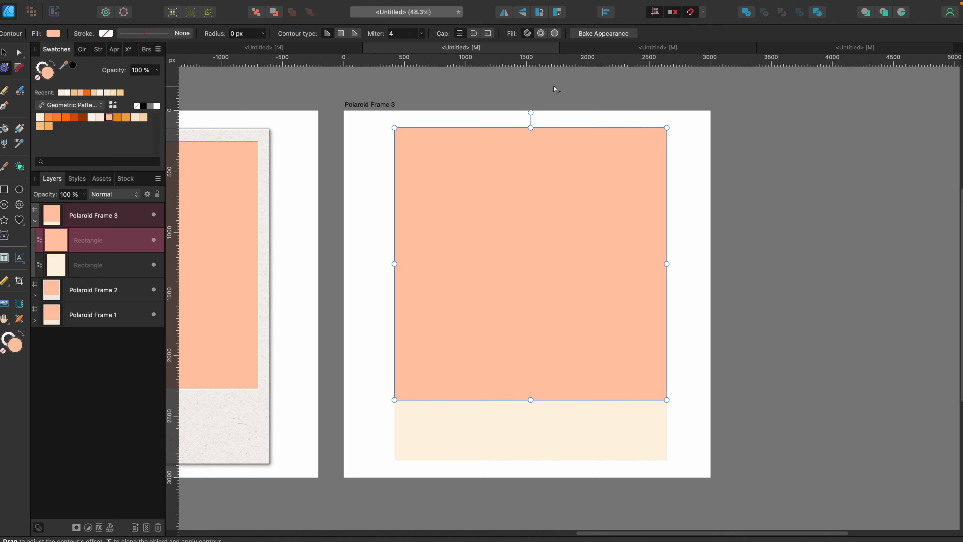
pyautogui.moveTo(554, 86); pyautogui.dragTo(544, 90)
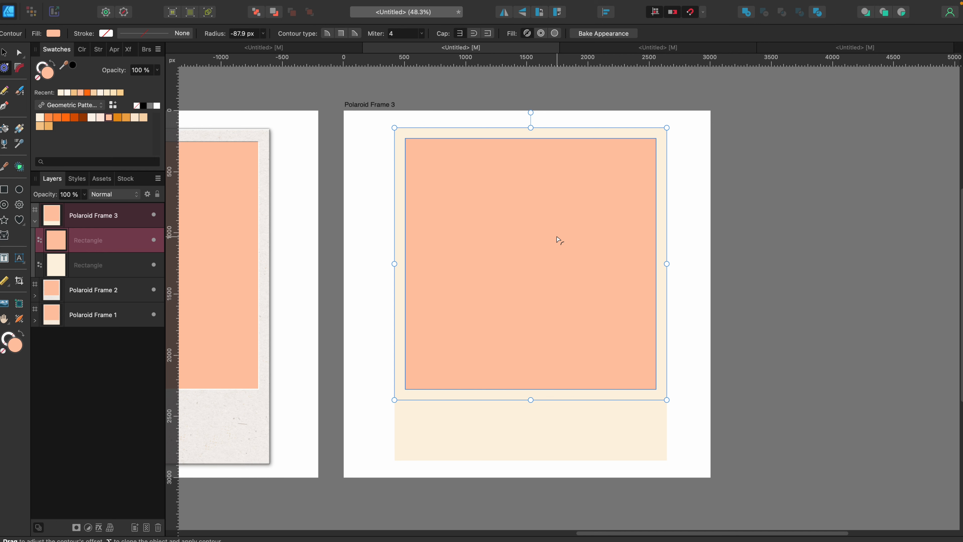
pyautogui.click(603, 33)
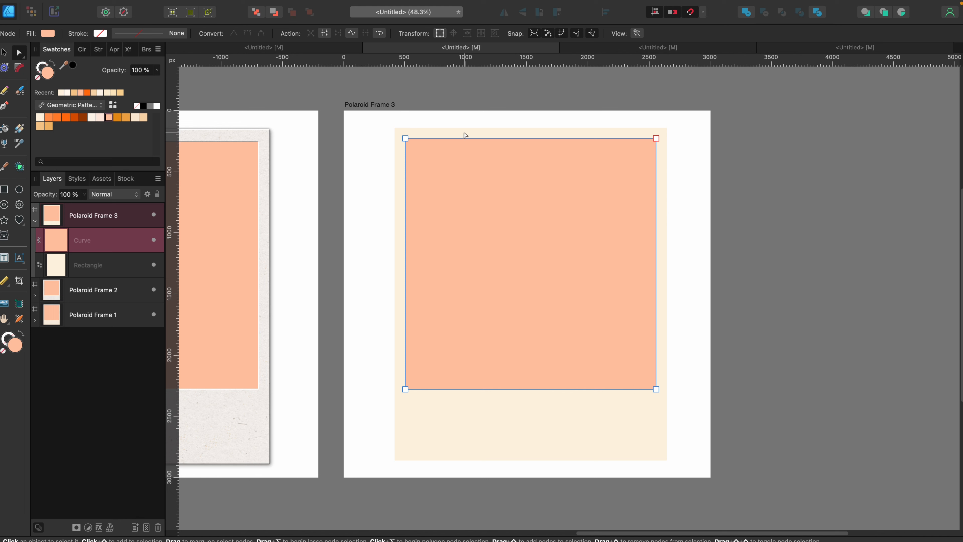
# Duplicate the inset peach square and rename the lower copy Image Placeholder.
pyautogui.press('v')
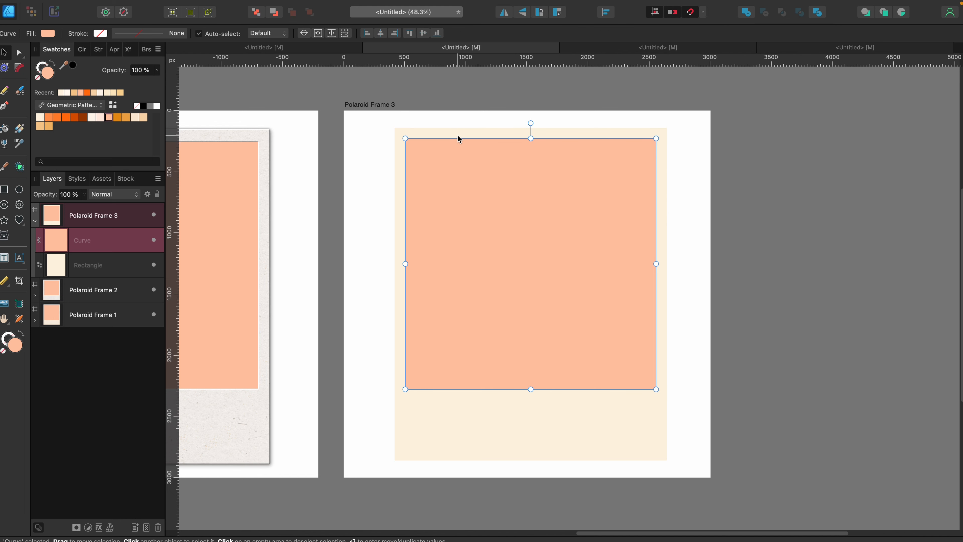
pyautogui.press('super+j')
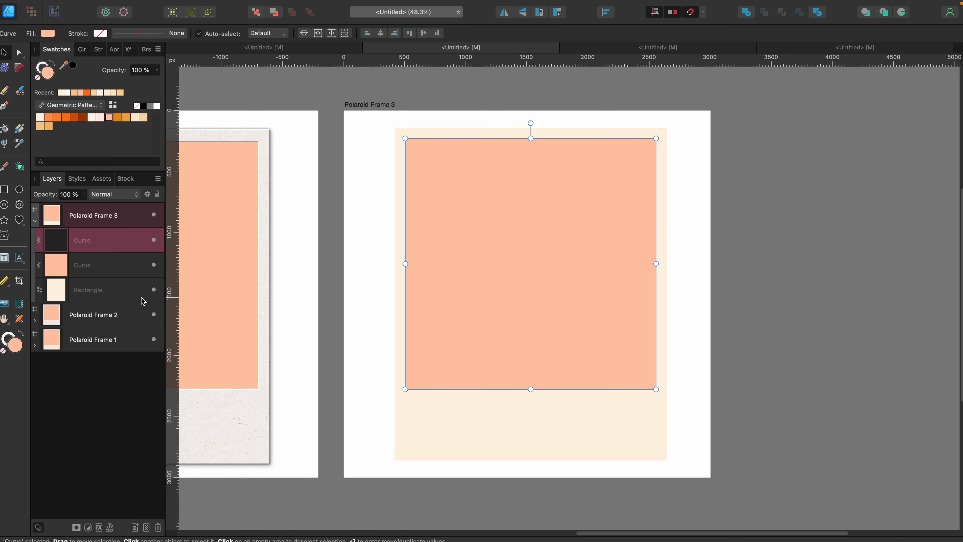
pyautogui.doubleClick(81, 266)
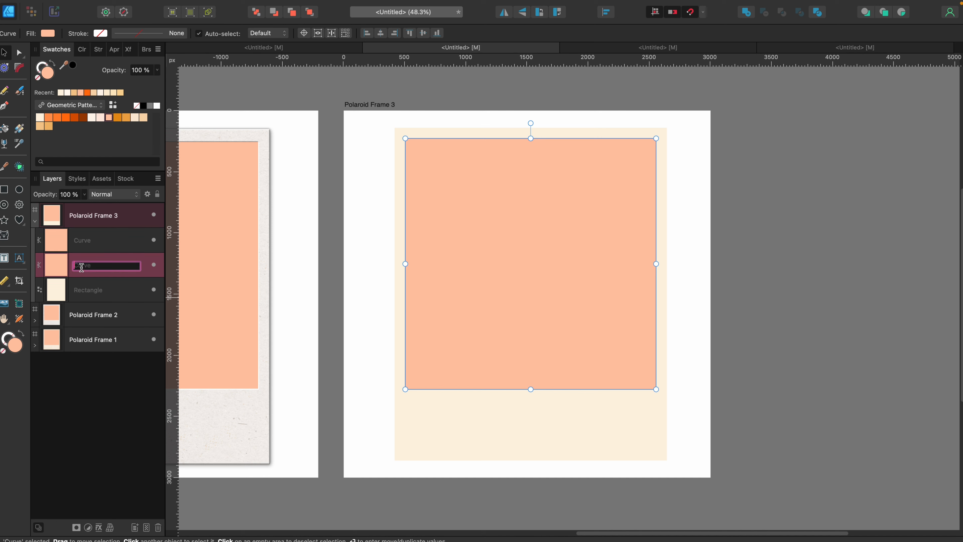
pyautogui.write('Image')
pyautogui.write('Placeholder')
pyautogui.press('Return')
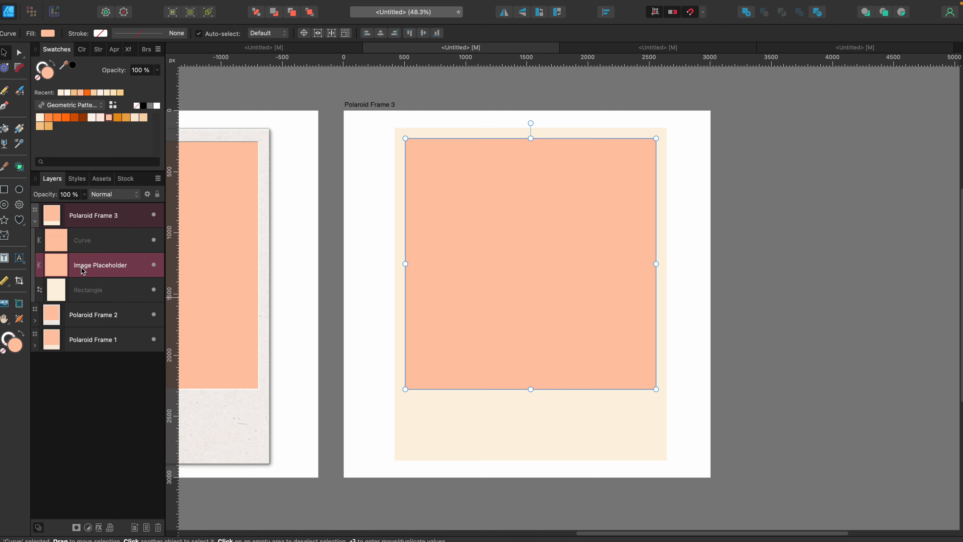
# Duplicate the cream rectangle and rename the lower copy Back of Polaroid, matching the layer naming in Polaroid Frame 1.
pyautogui.click(107, 291)
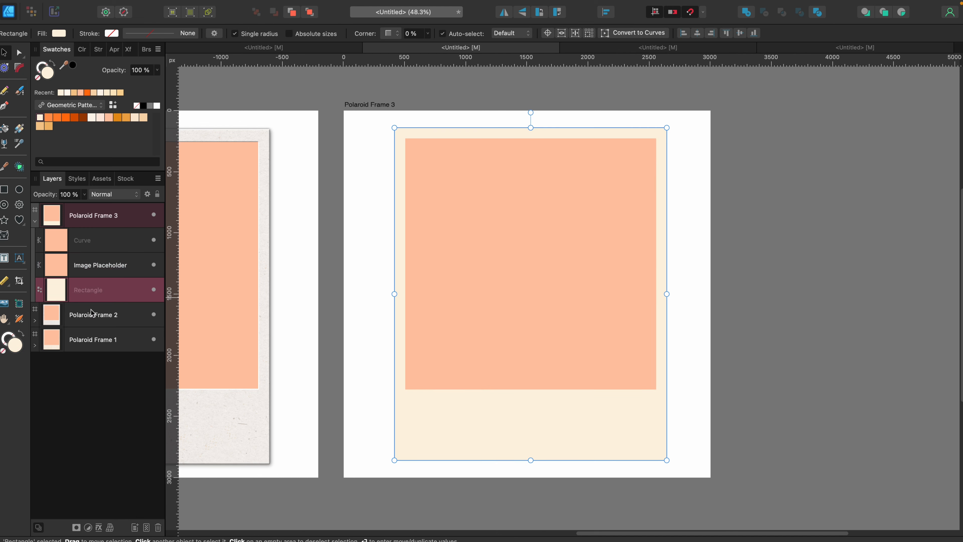
pyautogui.click(35, 346)
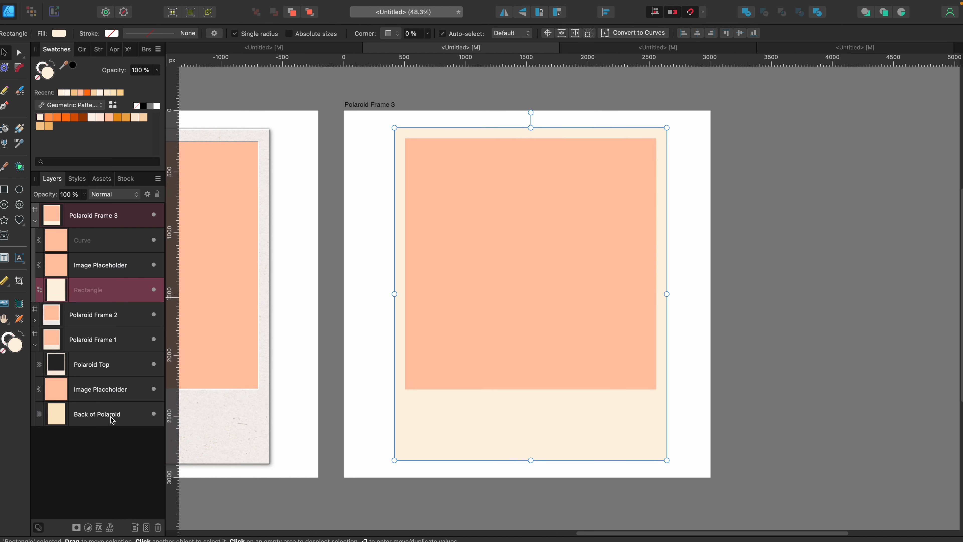
pyautogui.click(35, 345)
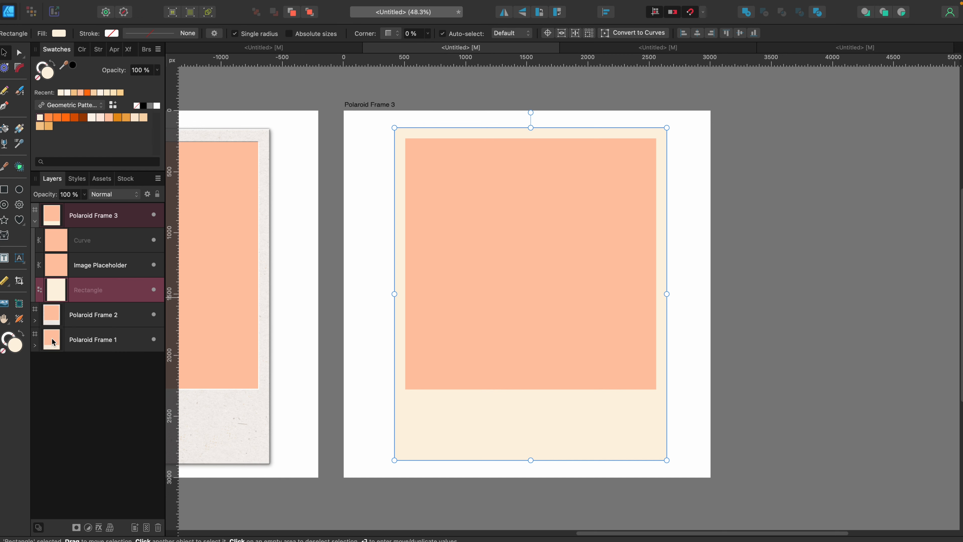
pyautogui.press('super+j')
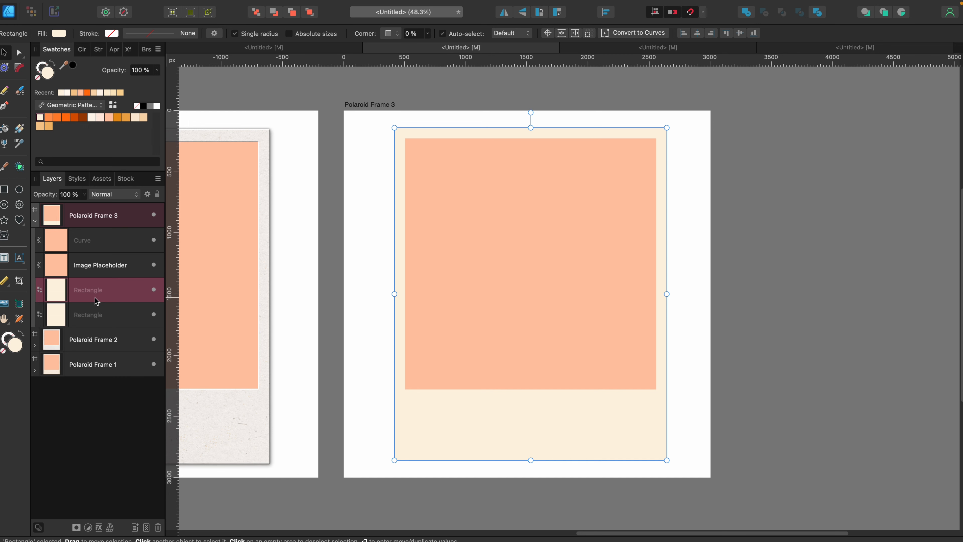
pyautogui.doubleClick(91, 315)
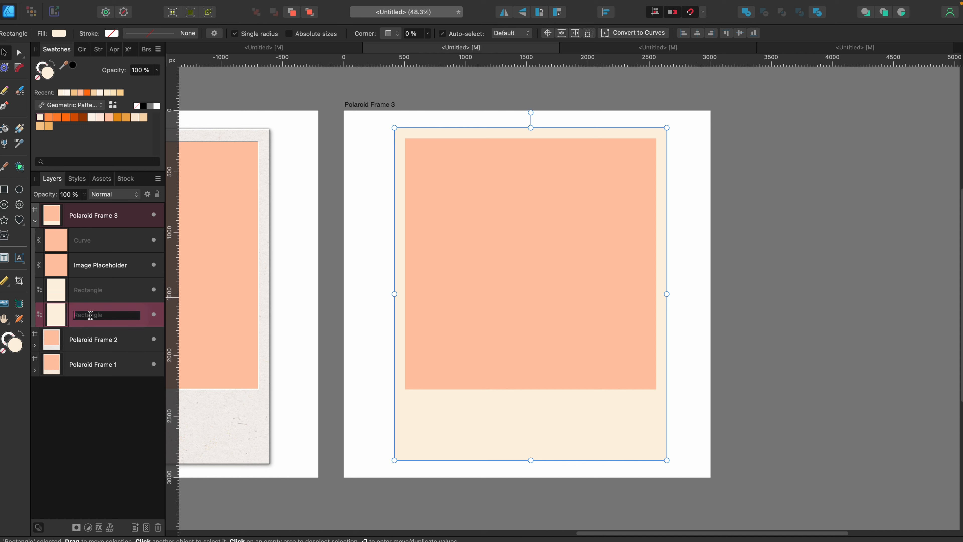
pyautogui.write('Back of P')
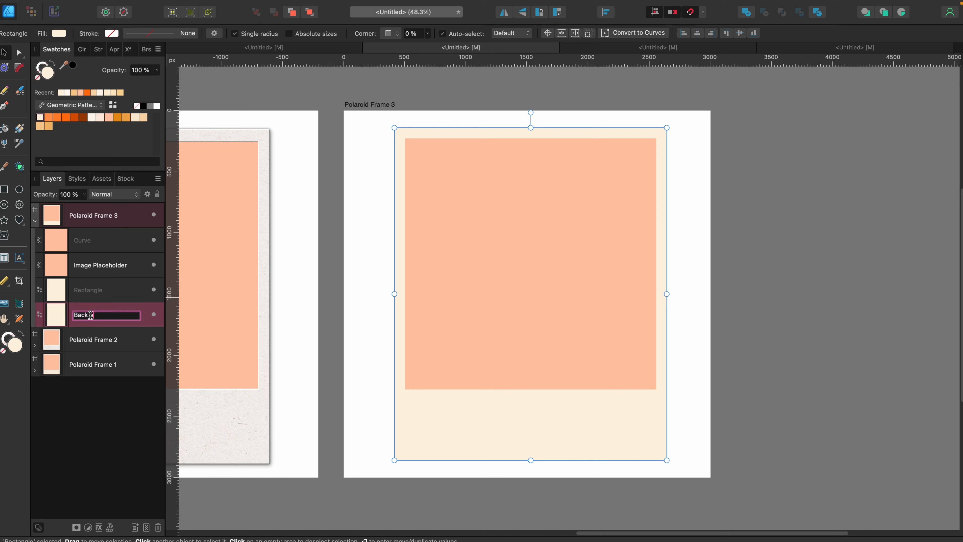
pyautogui.write('olaroid')
pyautogui.press('Return')
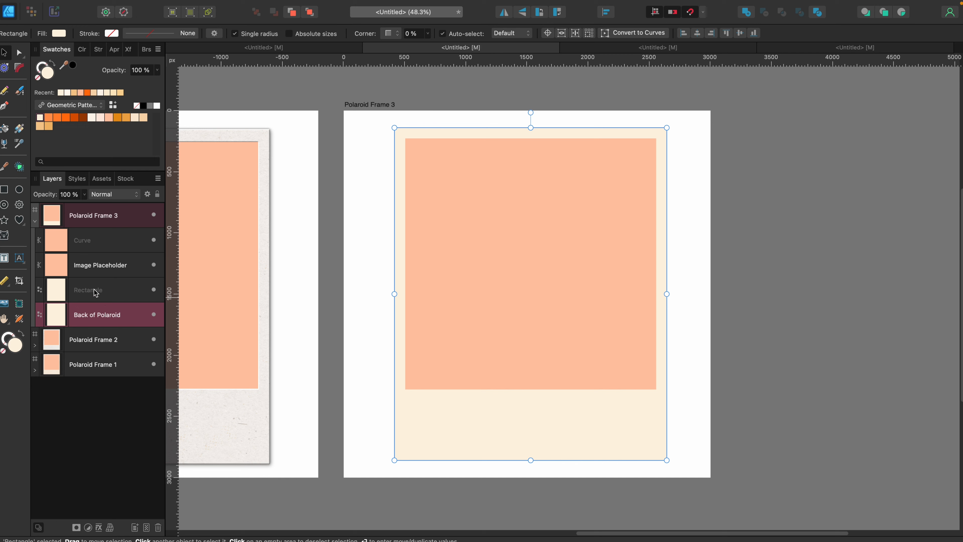
# Rename the upper cream rectangle Top of Polaroid and clear the selection.
pyautogui.doubleClick(94, 290)
pyautogui.write('Top of')
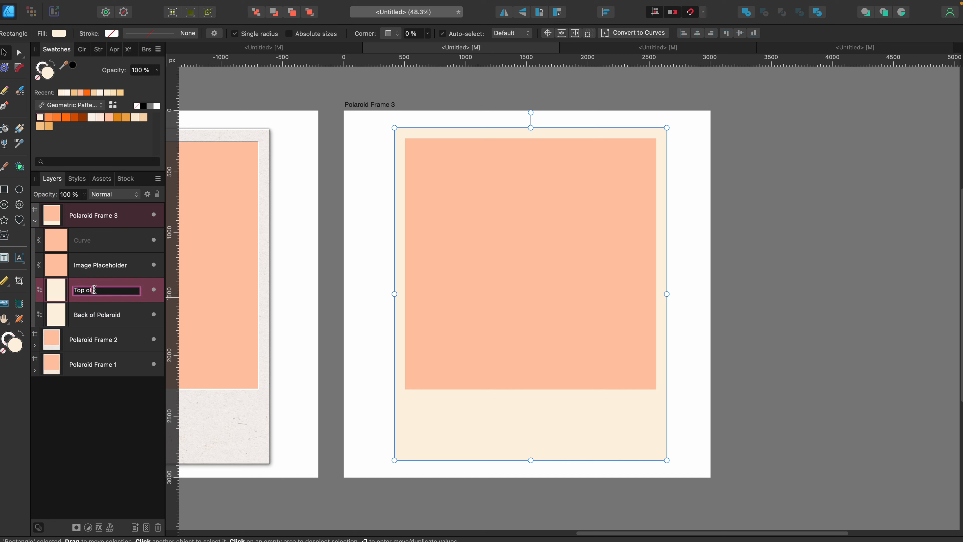
pyautogui.write(' Polaroid')
pyautogui.click(82, 392)
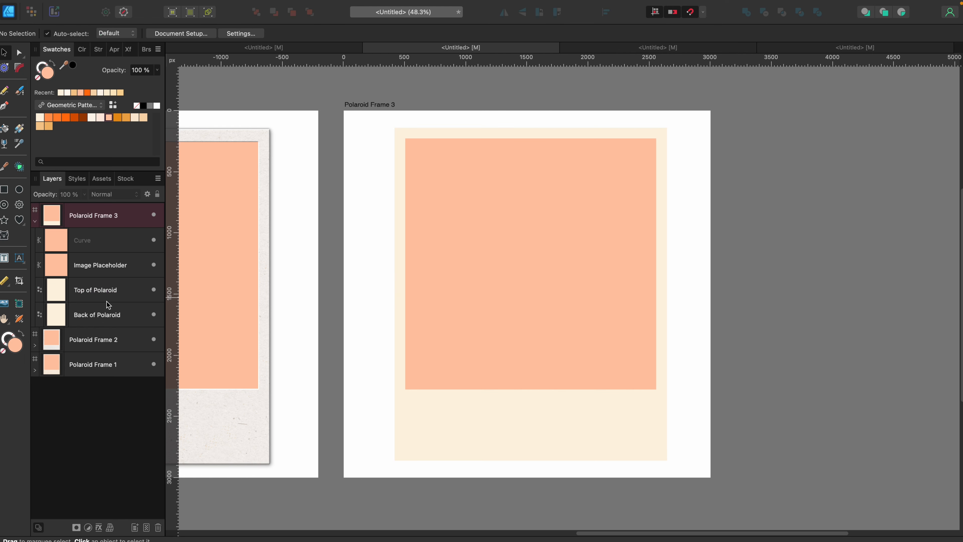
# Subtract the unnamed peach curve from Top of Polaroid, and hide the Image Placeholder and Back of Polaroid layers to check the cutout.
pyautogui.click(131, 293)
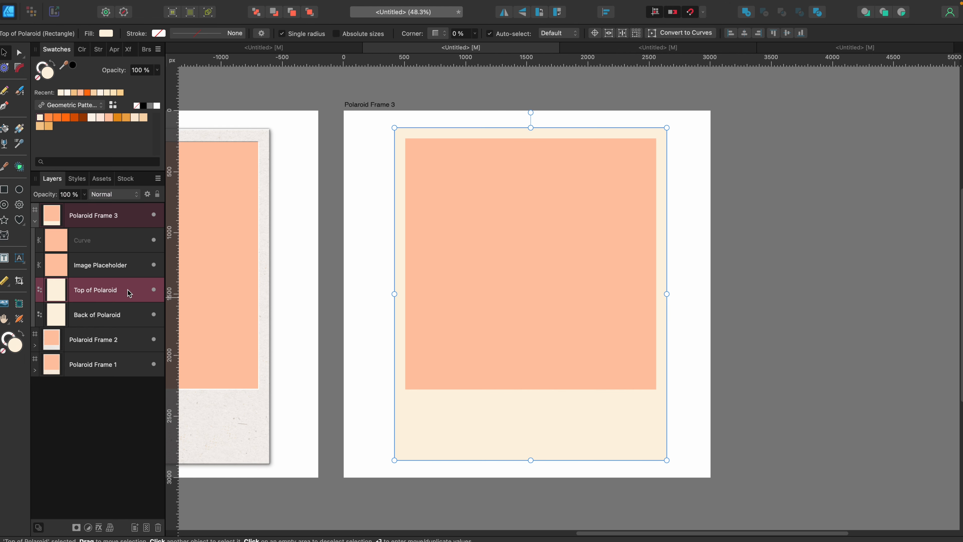
pyautogui.keyDown('shift'); pyautogui.click(111, 244); pyautogui.keyUp('shift')
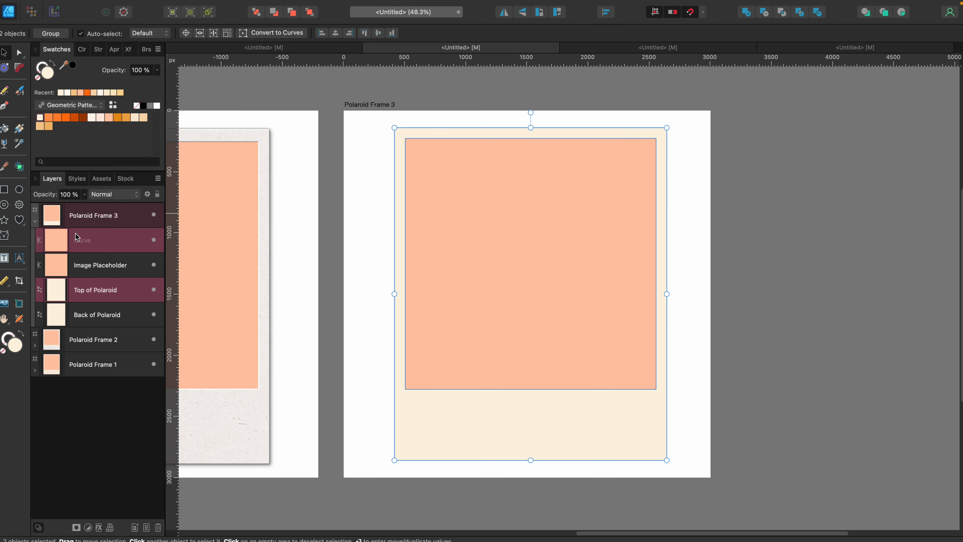
pyautogui.click(765, 15)
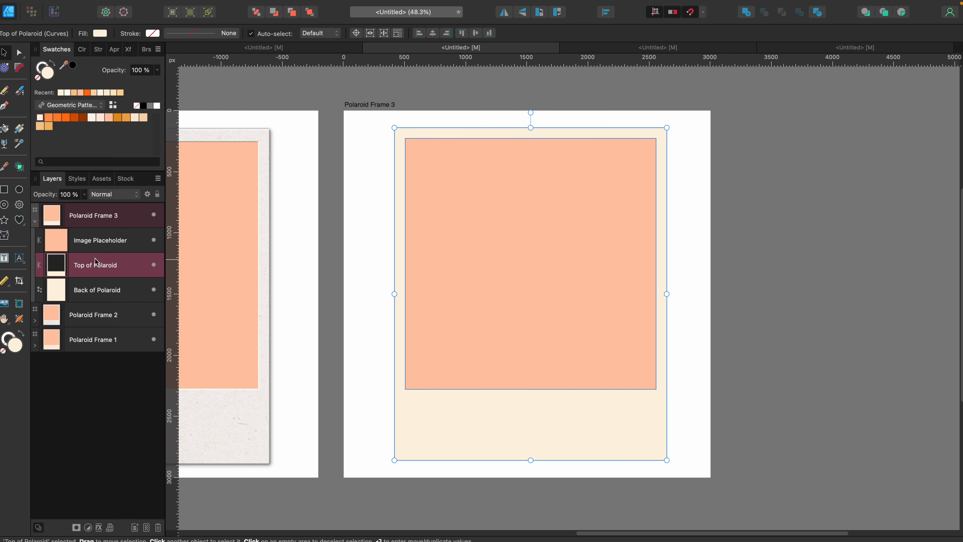
pyautogui.click(154, 240)
pyautogui.click(154, 290)
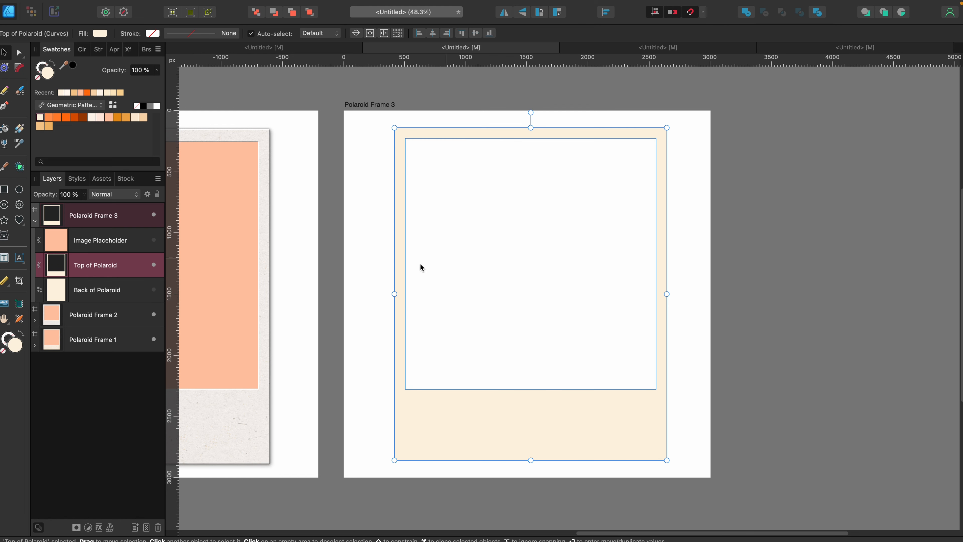
# Show the Image Placeholder and Back of Polaroid layers again, and move Top of Polaroid above Image Placeholder.
pyautogui.click(154, 240)
pyautogui.click(153, 290)
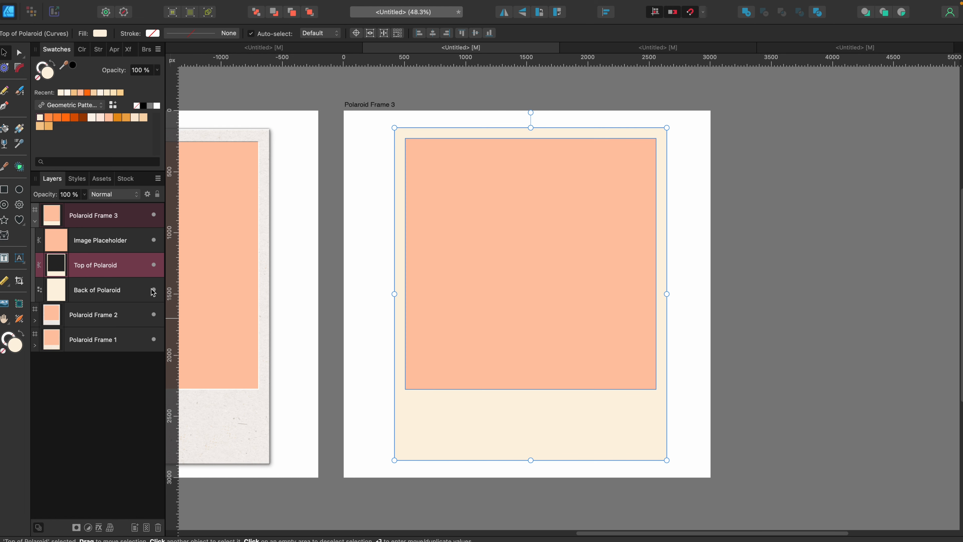
pyautogui.moveTo(126, 270); pyautogui.dragTo(124, 237)
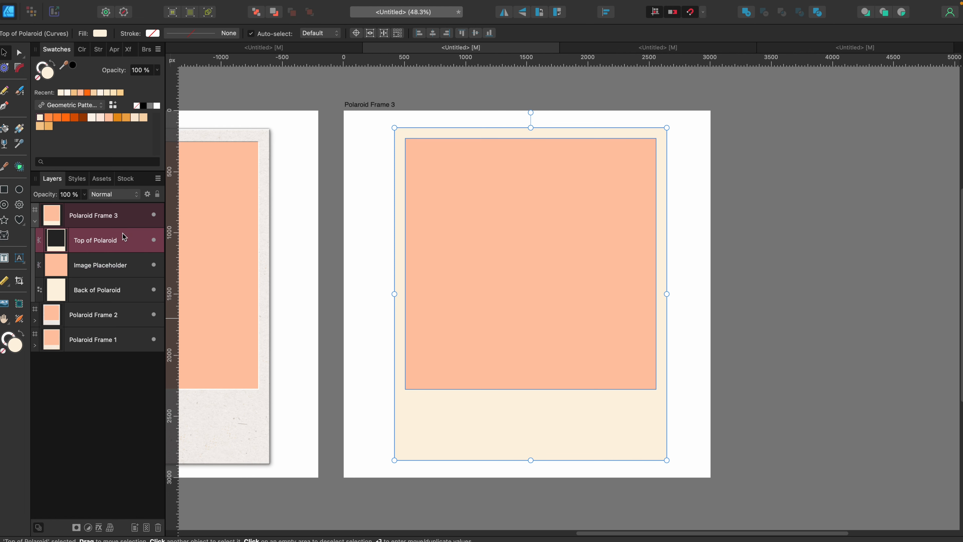
pyautogui.click(357, 311)
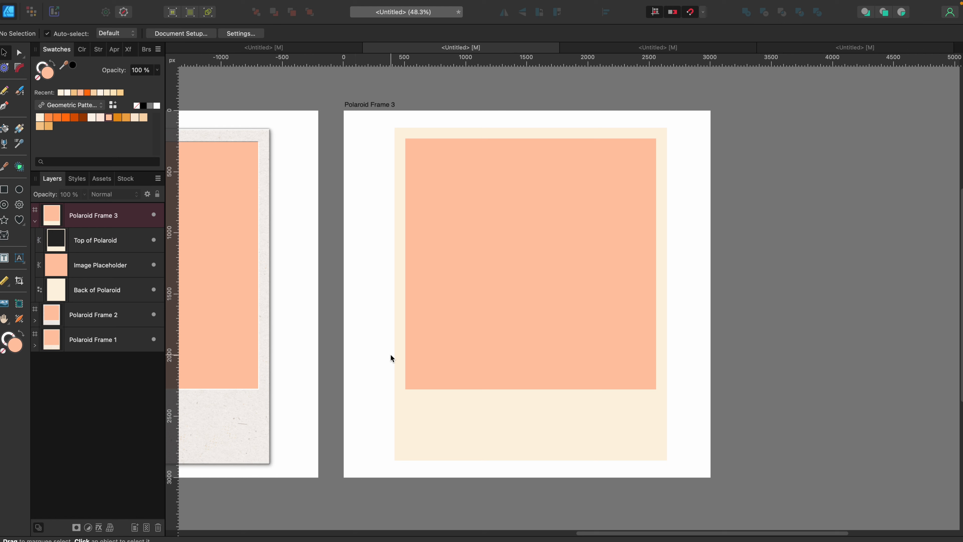
# Draw a light orange rectangle covering the Polaroid Frame 3 artboard, send it behind the polaroid layers, and lock it.
pyautogui.click(4, 190)
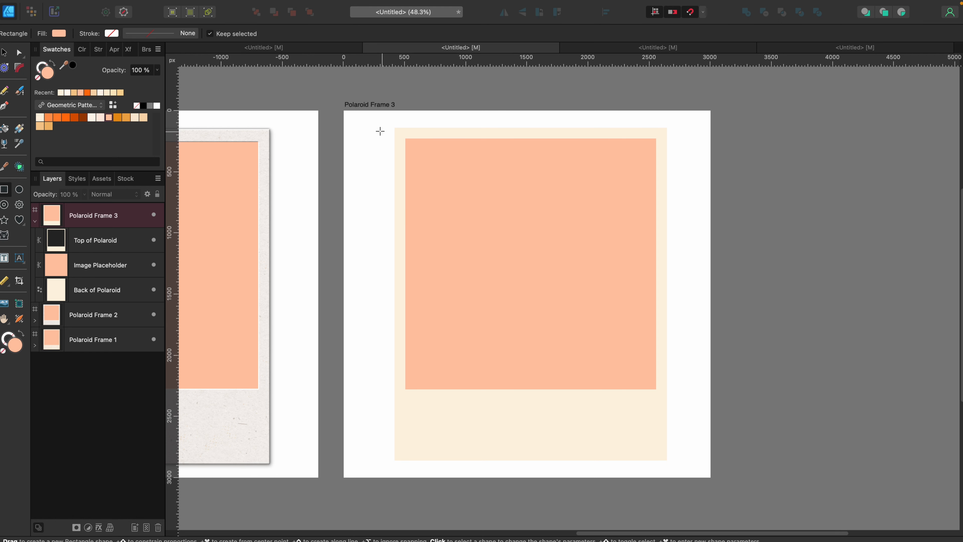
pyautogui.moveTo(344, 113); pyautogui.dragTo(710, 478)
pyautogui.click(39, 126)
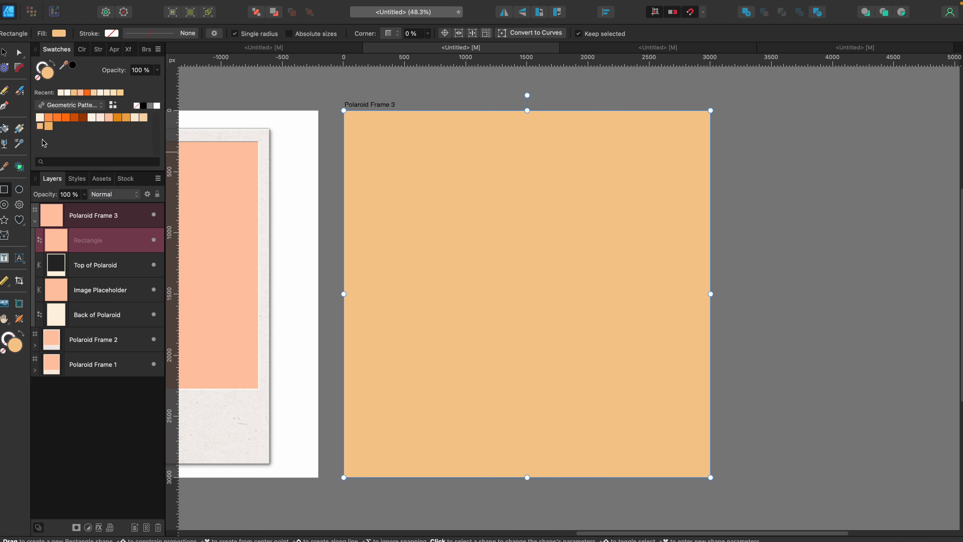
pyautogui.moveTo(110, 240); pyautogui.dragTo(79, 329)
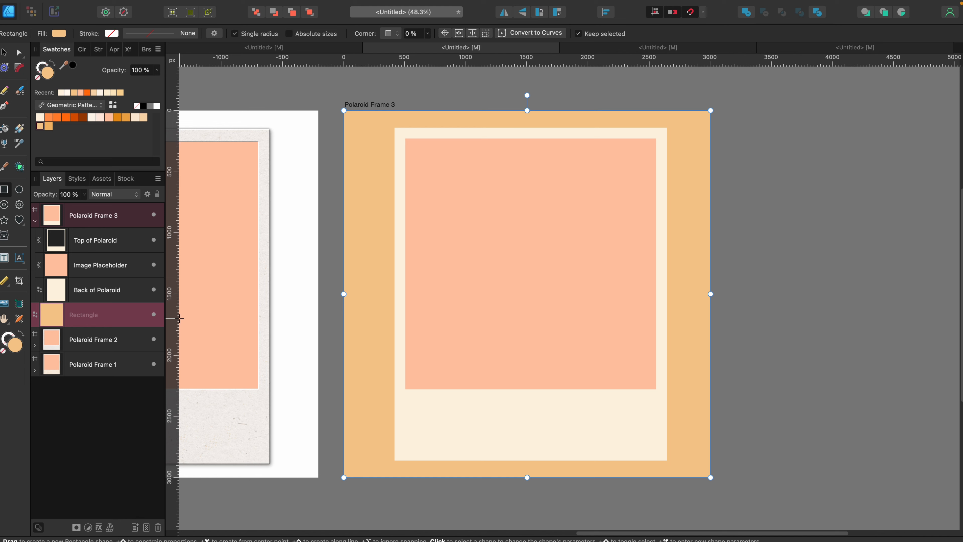
pyautogui.click(146, 315)
pyautogui.click(332, 327)
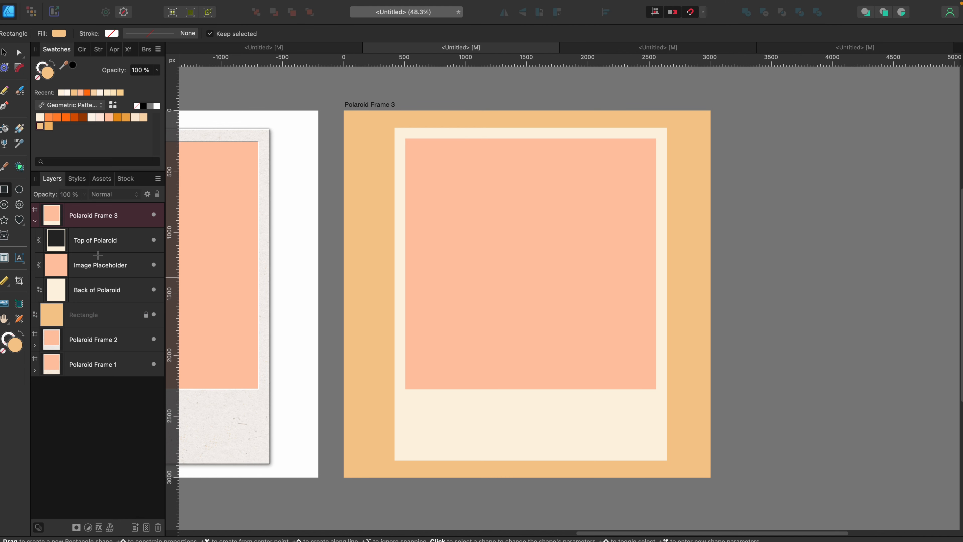
# Place the coffee ring image from the coffee stain stock results on Polaroid Frame 3 and enlarge it to cover the whole polaroid.
pyautogui.click(131, 245)
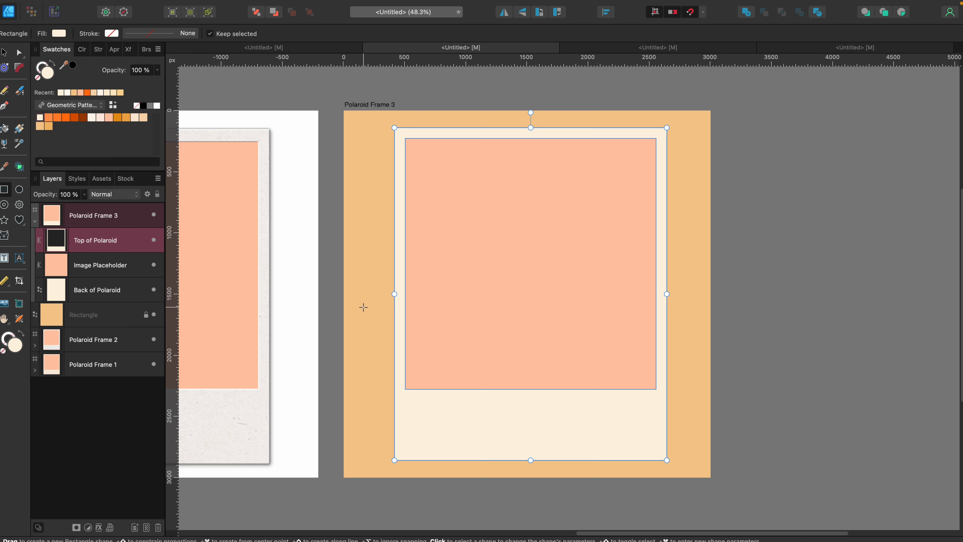
pyautogui.click(125, 179)
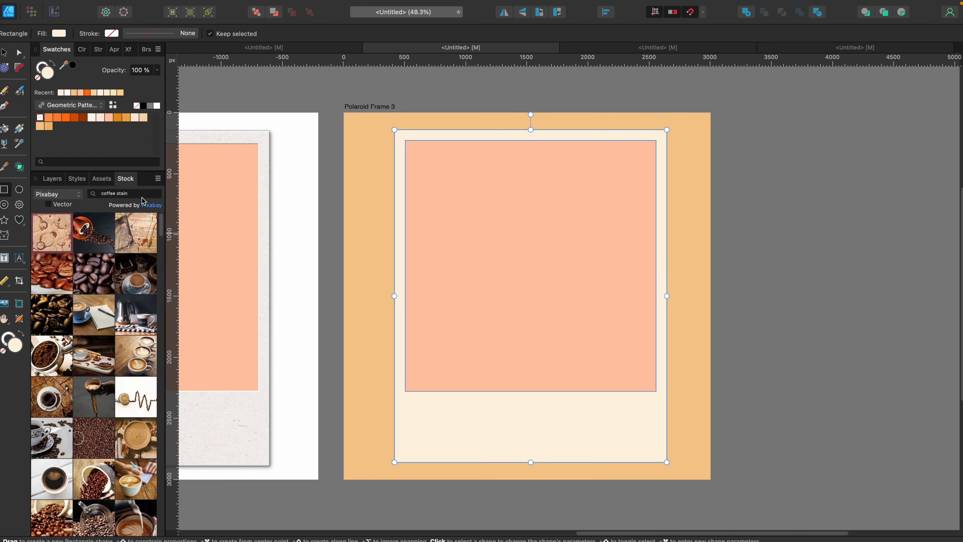
pyautogui.moveTo(148, 194); pyautogui.dragTo(91, 188)
pyautogui.moveTo(48, 244)
pyautogui.mouseDown()
pyautogui.moveTo(424, 242)
pyautogui.moveTo(512, 267)
pyautogui.moveTo(539, 305)
pyautogui.mouseUp()
pyautogui.press('super+z')
pyautogui.press('v')
pyautogui.moveTo(478, 279); pyautogui.dragTo(525, 350)
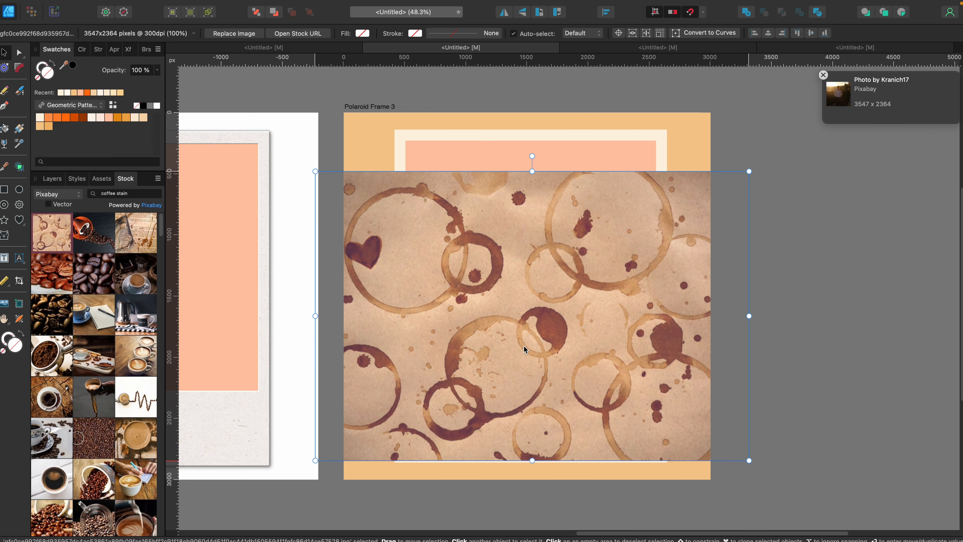
pyautogui.moveTo(311, 175); pyautogui.dragTo(247, 132)
pyautogui.moveTo(522, 339); pyautogui.dragTo(602, 356)
pyautogui.moveTo(544, 421); pyautogui.dragTo(551, 401)
# Clip the coffee stain image inside the Top of Polaroid layer and expand that layer to show it.
pyautogui.click(56, 181)
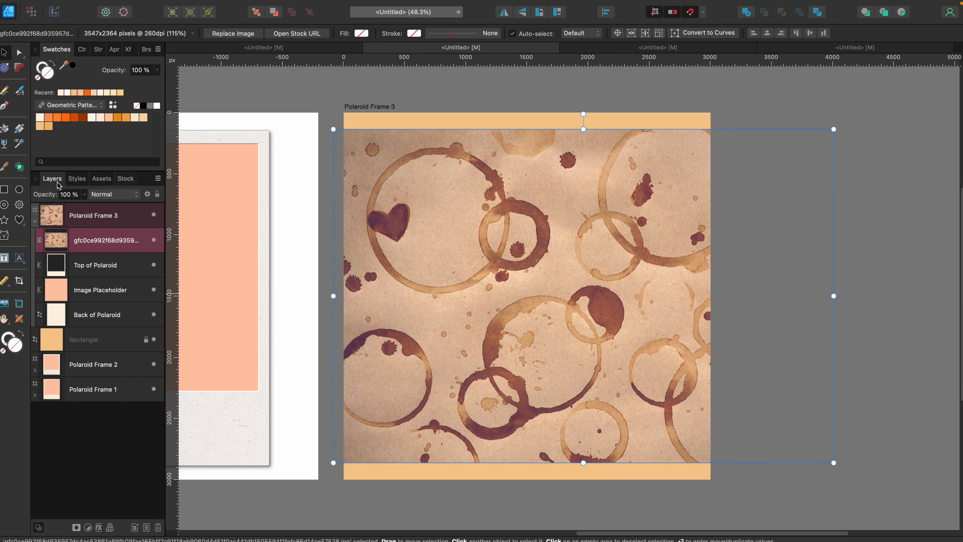
pyautogui.moveTo(97, 237); pyautogui.dragTo(132, 269)
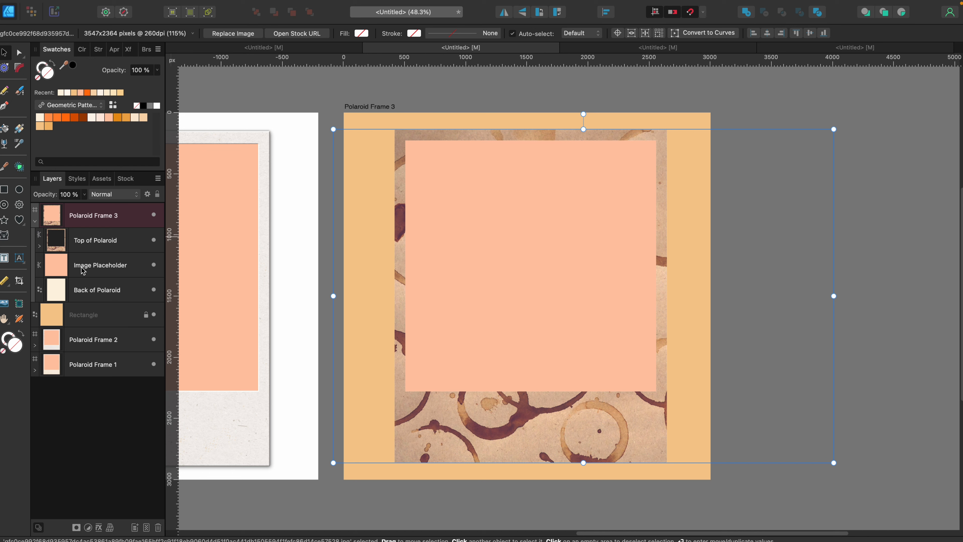
pyautogui.click(40, 246)
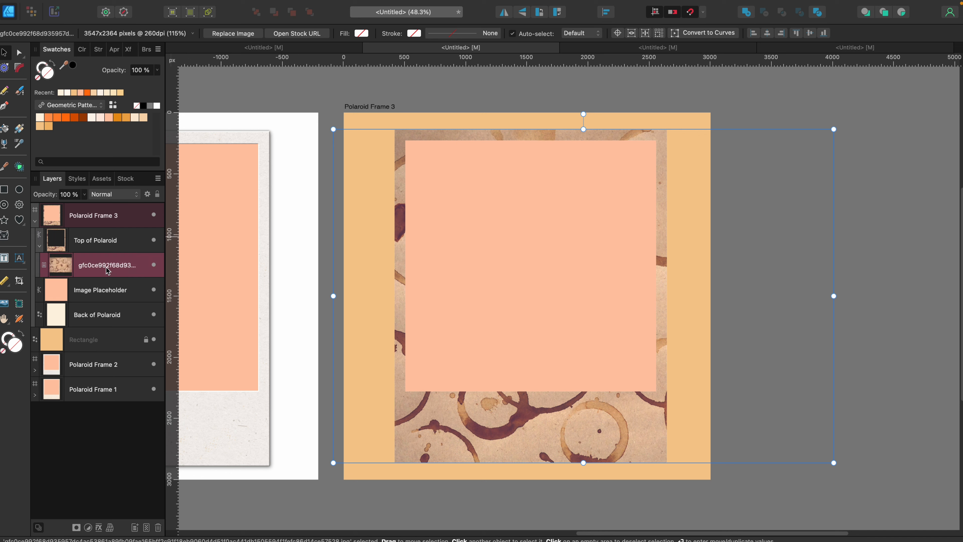
# Fade the coffee stain image's light tones in Blend Options by lowering the highlight end of its source layer range to 0% and shifting it toward the shadows.
pyautogui.click(149, 195)
pyautogui.moveTo(328, 156); pyautogui.dragTo(707, 163)
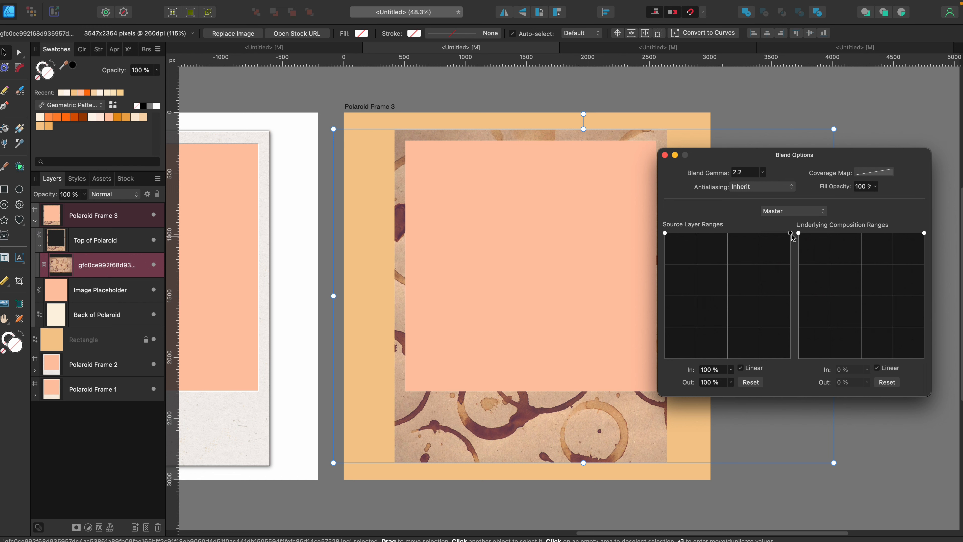
pyautogui.moveTo(791, 234); pyautogui.dragTo(808, 375)
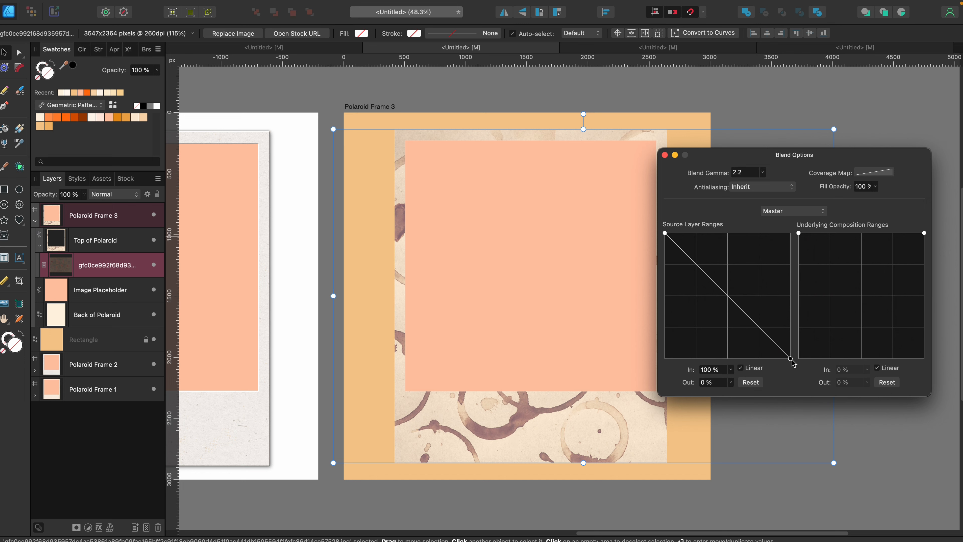
pyautogui.moveTo(791, 359); pyautogui.dragTo(761, 373)
pyautogui.click(665, 155)
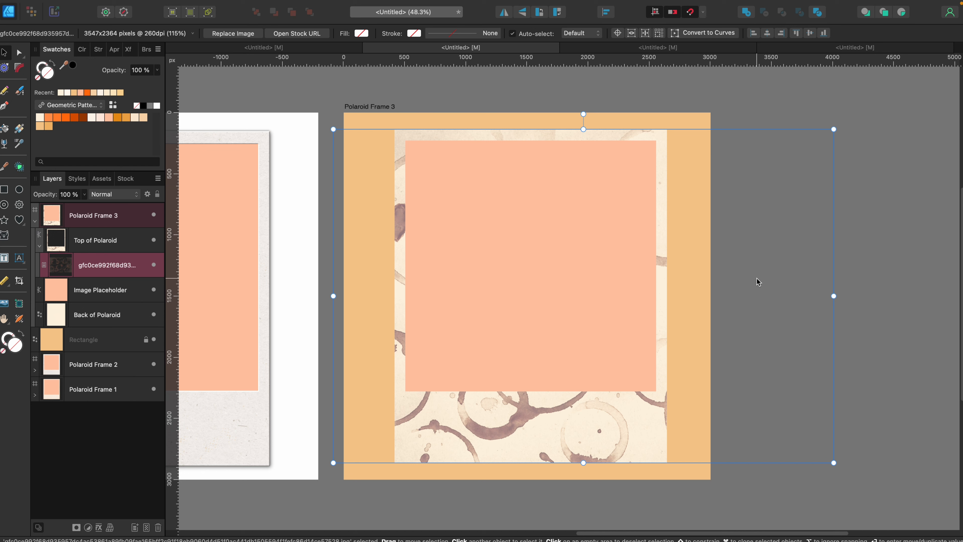
# Crop the coffee stain image's left edge closer to the polaroid, using Rasterize & Trim before the crop and Rasterize after it.
pyautogui.rightClick(690, 233)
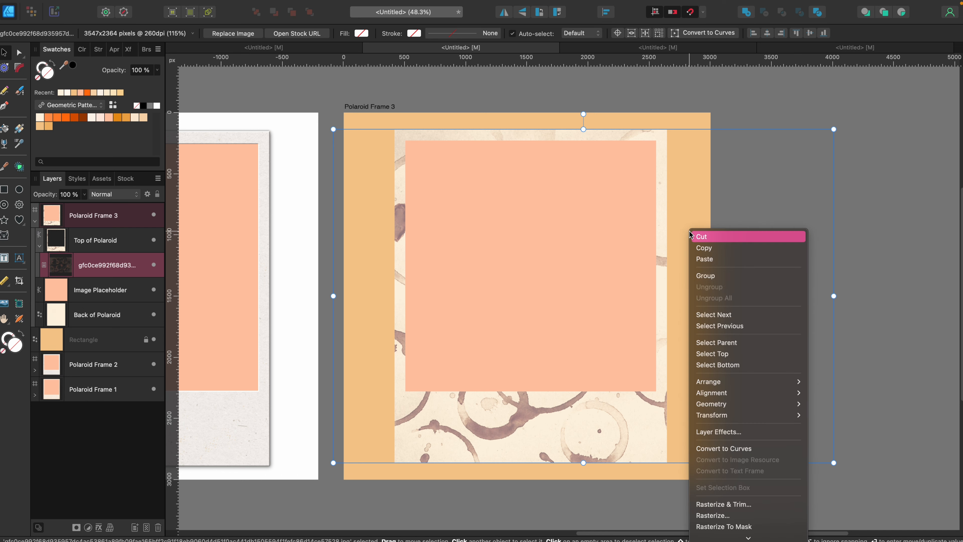
pyautogui.click(725, 504)
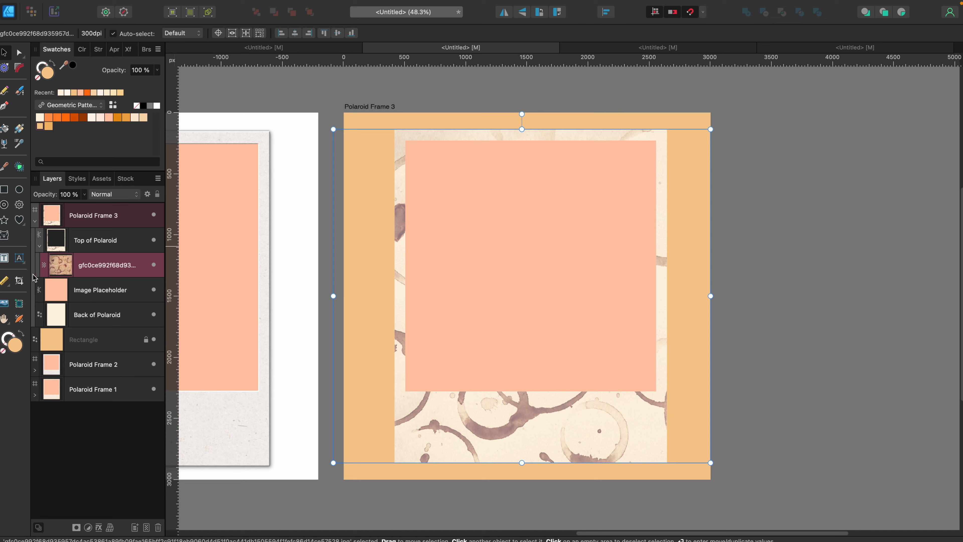
pyautogui.click(19, 280)
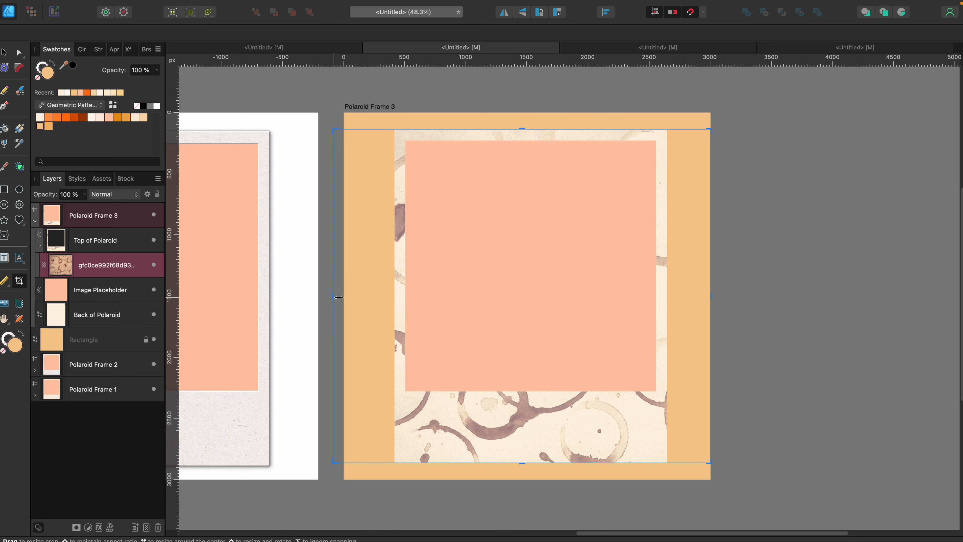
pyautogui.moveTo(339, 297); pyautogui.dragTo(365, 296)
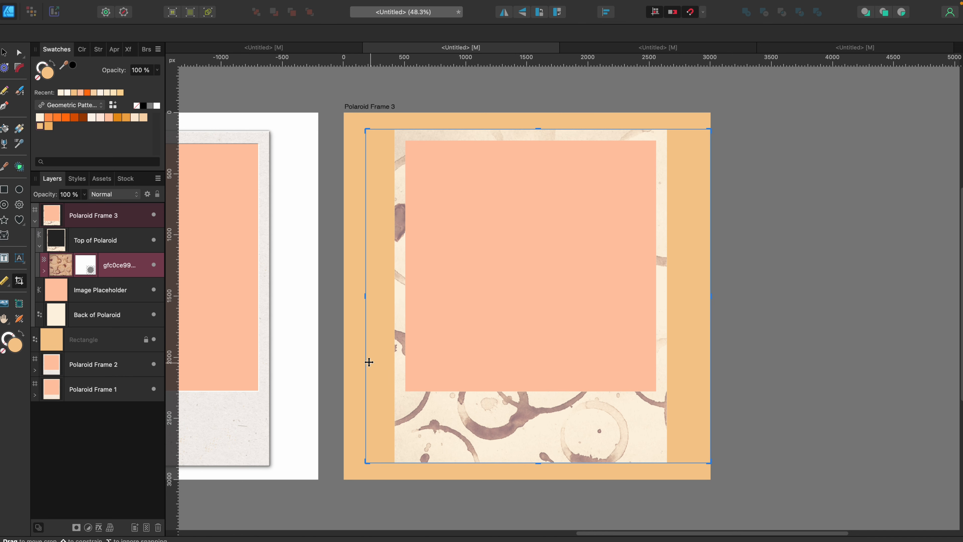
pyautogui.rightClick(119, 269)
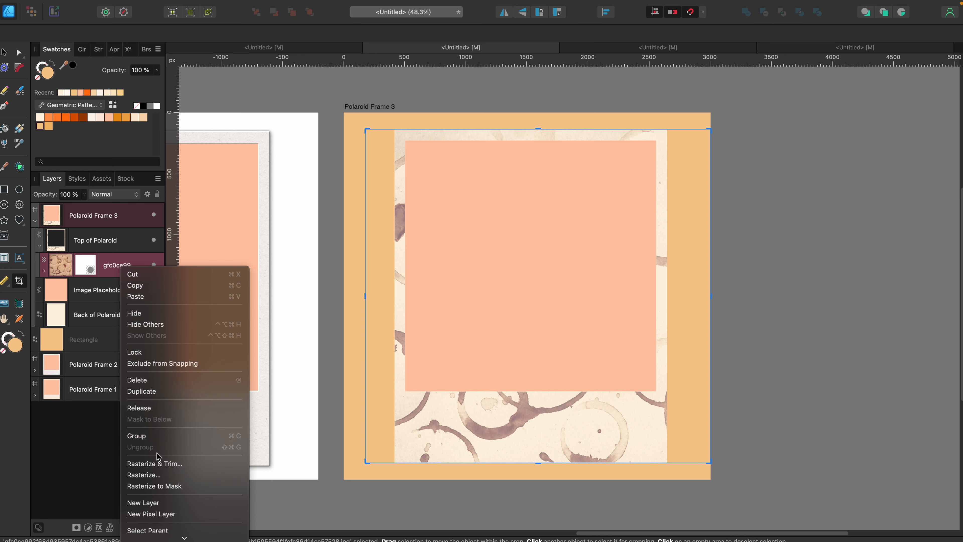
pyautogui.click(152, 475)
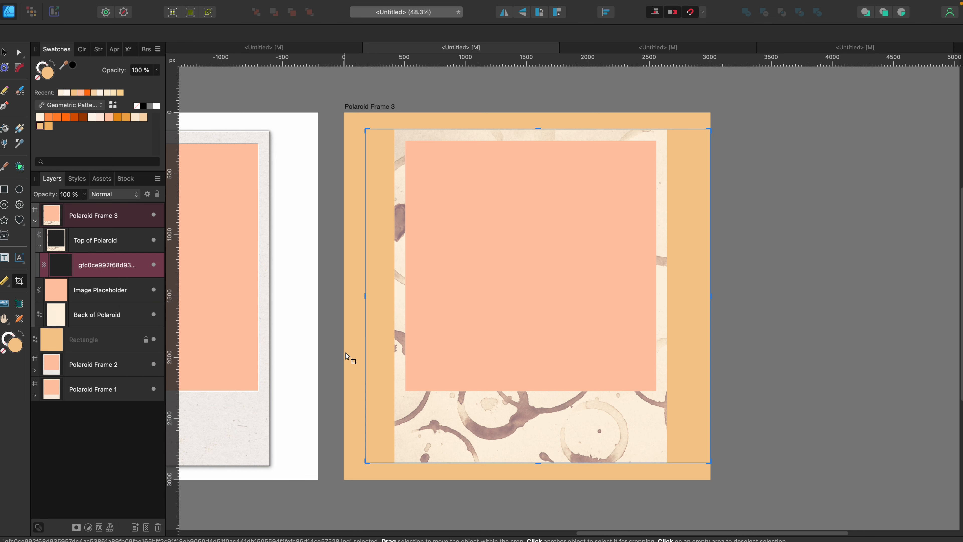
pyautogui.click(5, 52)
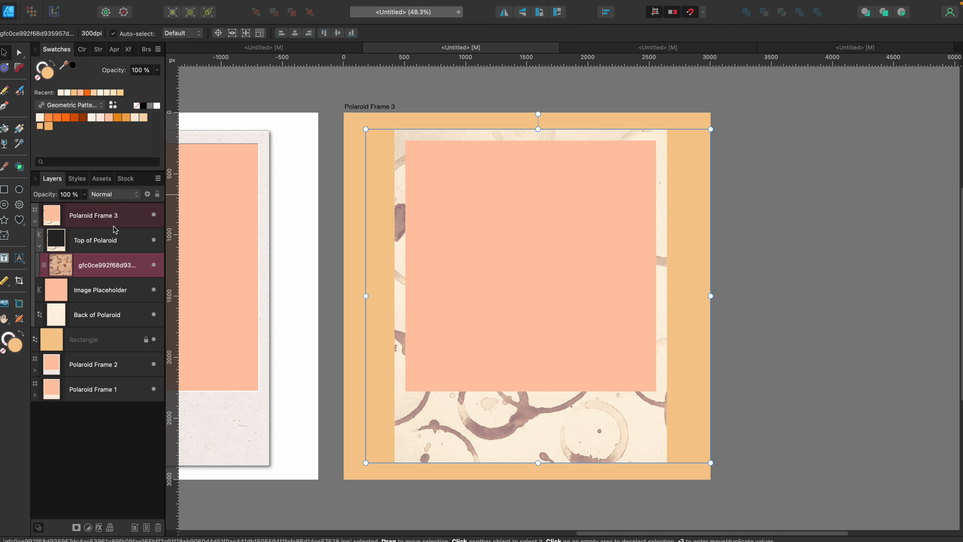
# Set the coffee stain layer's blend mode to Linear Burn and its opacity to 7%.
pyautogui.moveTo(146, 220)
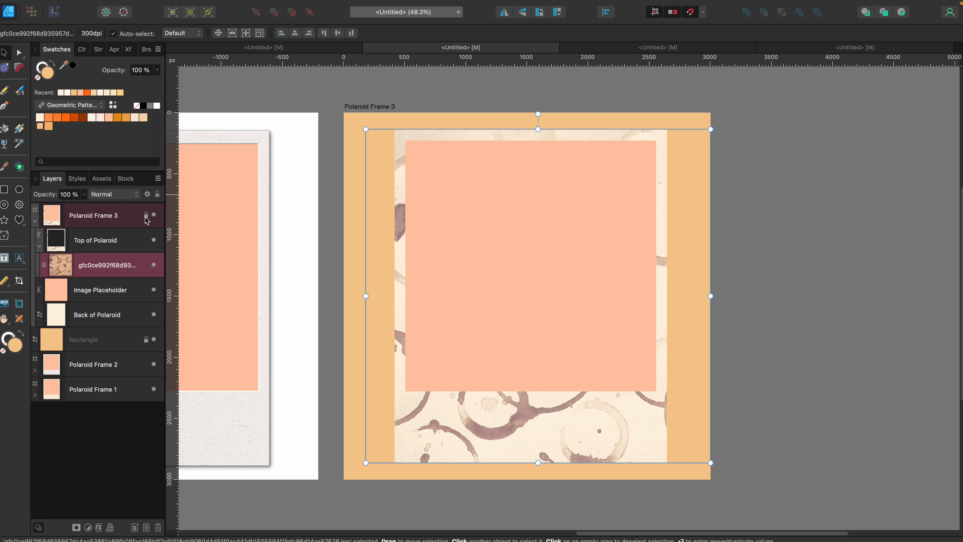
pyautogui.click(110, 194)
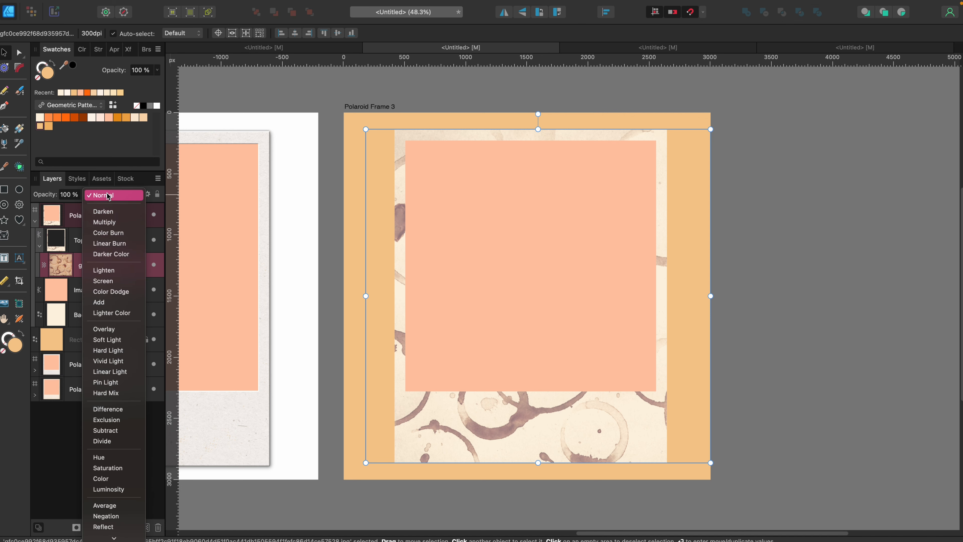
pyautogui.click(111, 242)
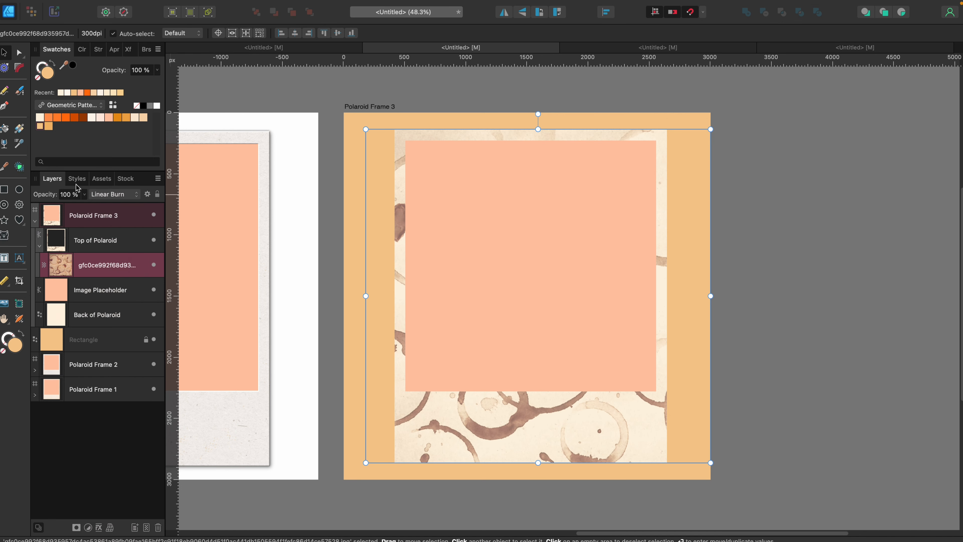
pyautogui.moveTo(53, 194); pyautogui.dragTo(3, 199)
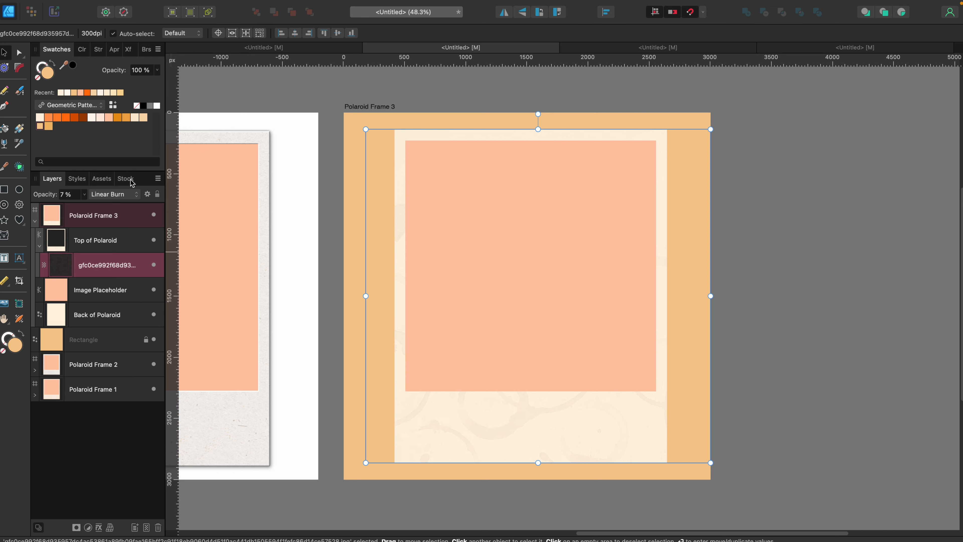
# Select Top of Polaroid and search the stock library for kraft paper.
pyautogui.click(126, 240)
pyautogui.click(129, 182)
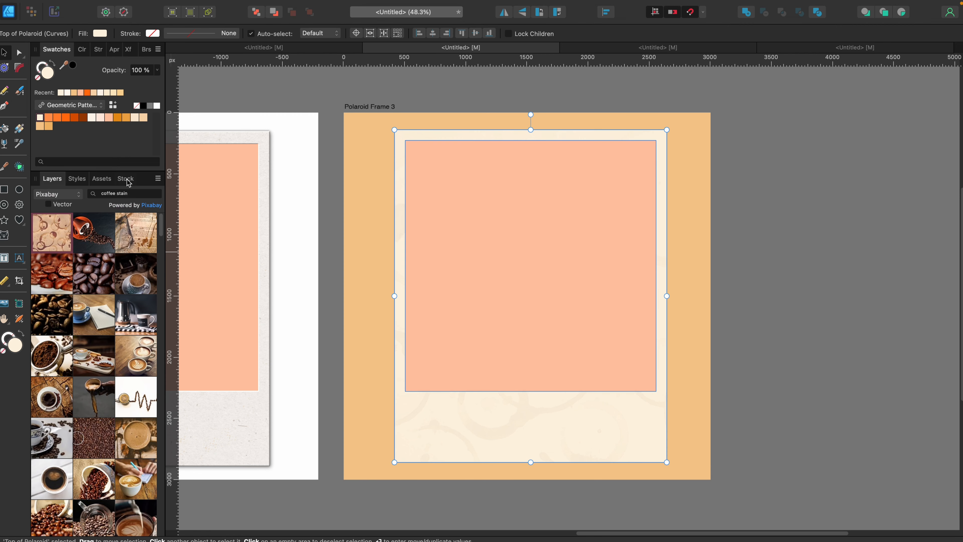
pyautogui.click(145, 195)
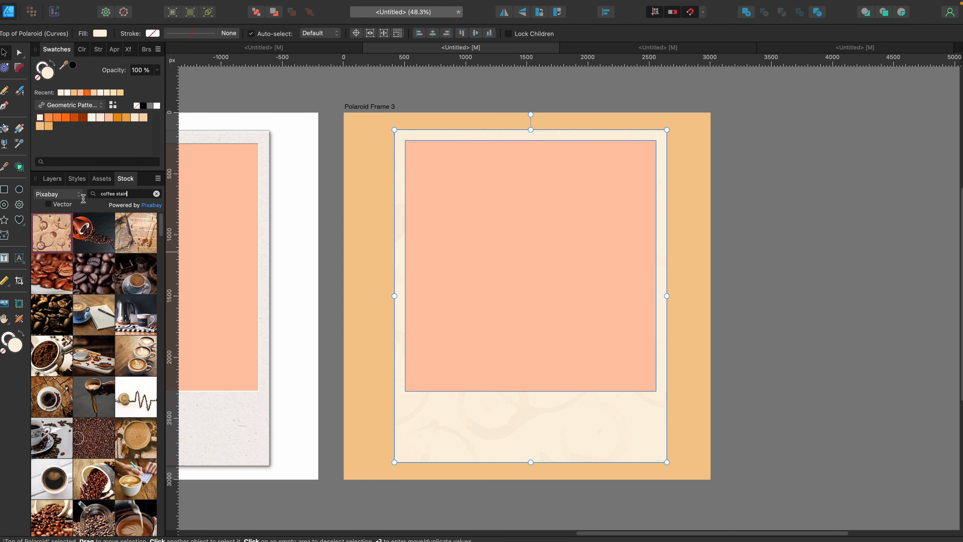
pyautogui.click(157, 195)
pyautogui.write('kra')
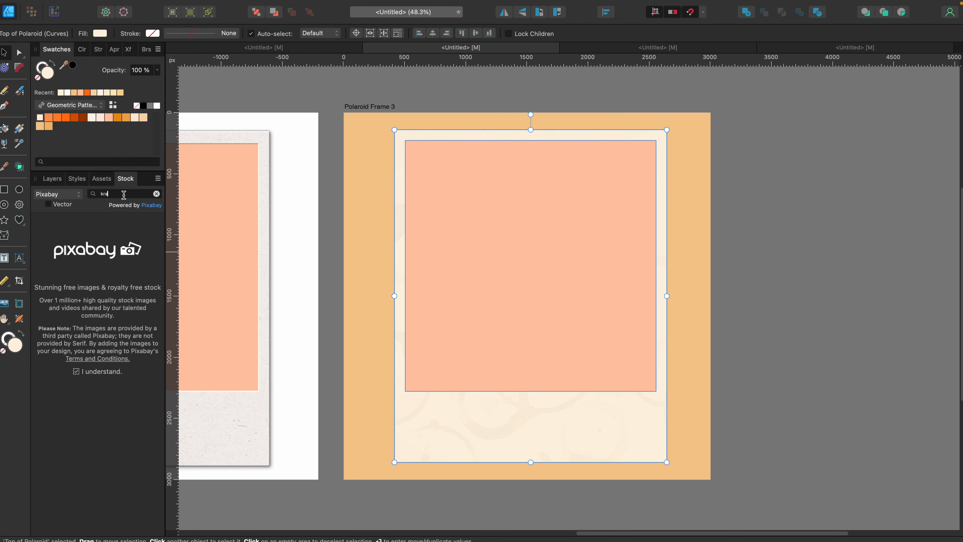
pyautogui.write('ft paper')
pyautogui.press('Return')
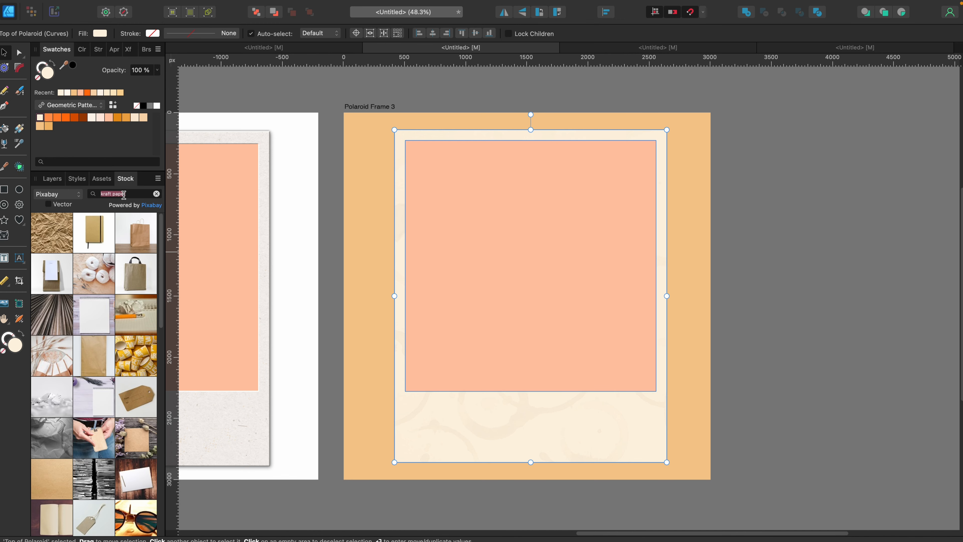
# Switch the stock source to Pexels and place the plain brown kraft paper texture over the Polaroid Frame 3 artboard.
pyautogui.click(63, 194)
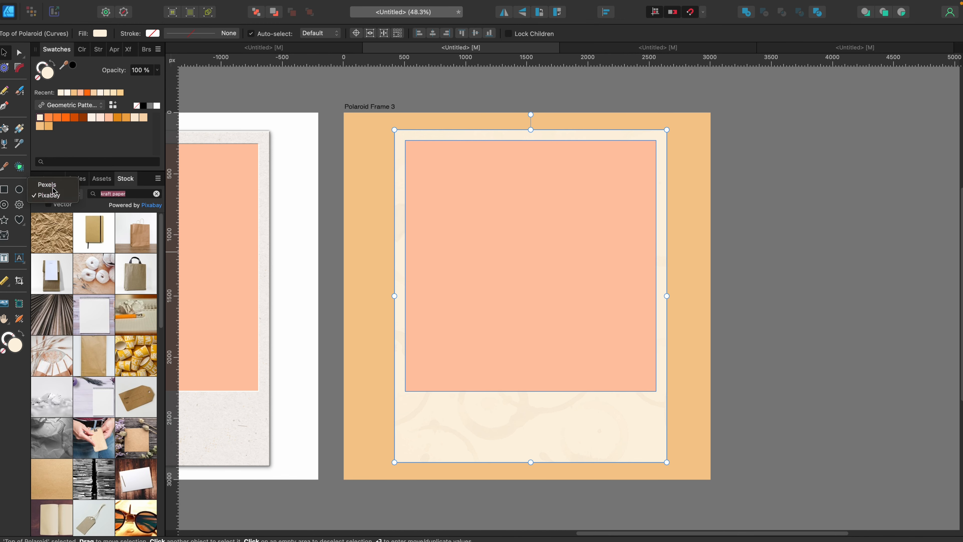
pyautogui.click(56, 185)
pyautogui.scroll(-15, 105, 356)
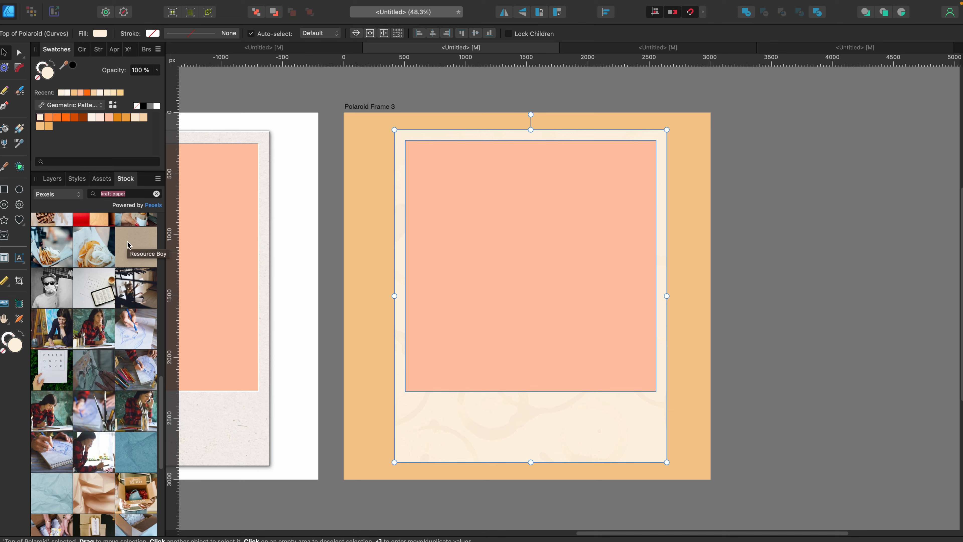
pyautogui.moveTo(128, 245); pyautogui.dragTo(473, 224)
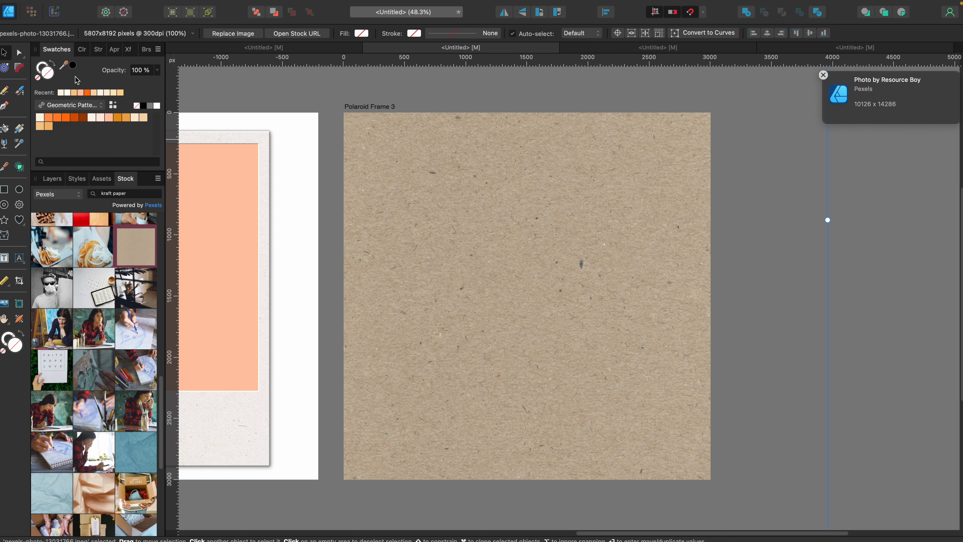
pyautogui.scroll(-8, 379, 178)
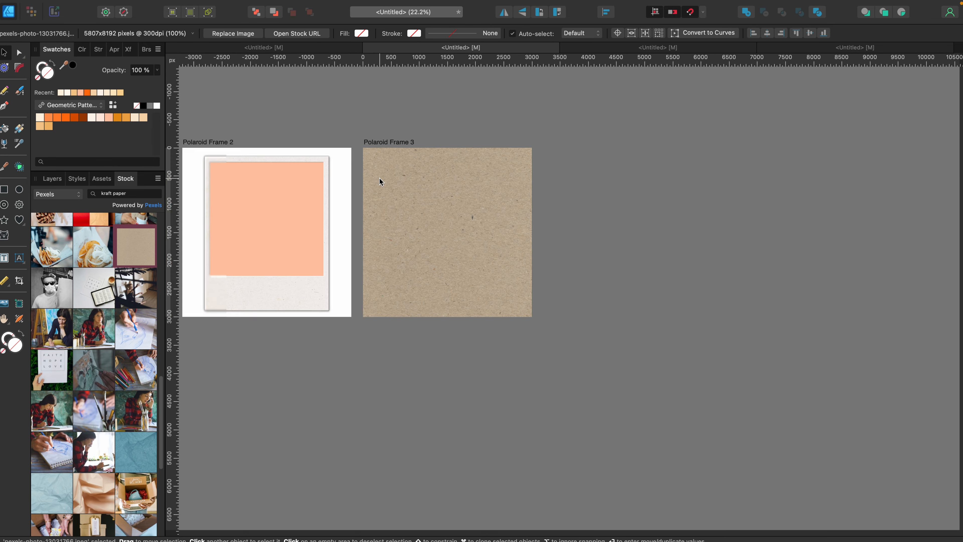
pyautogui.scroll(3, 409, 208)
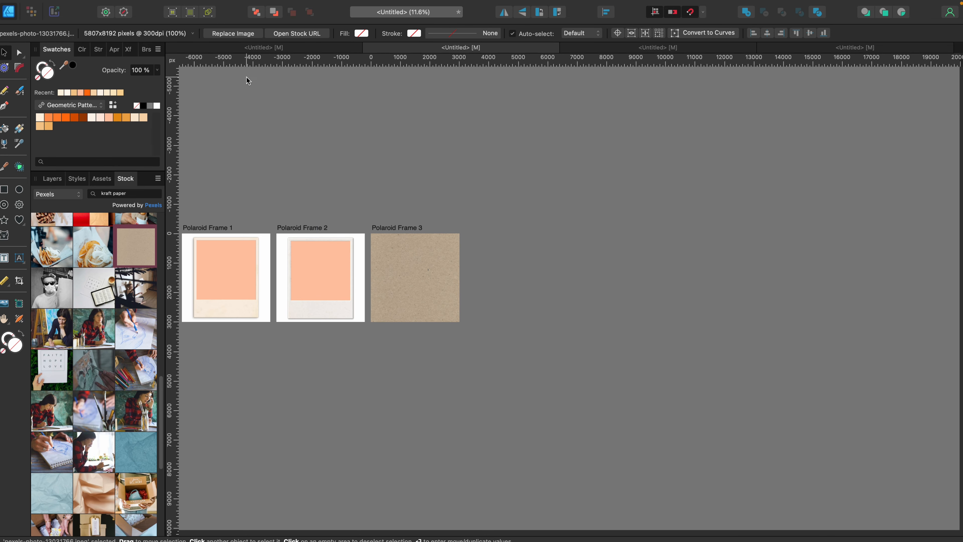
# Scale the kraft paper image from its centre to 3044 px wide and reposition it to cover the Polaroid Frame 3 artboard.
pyautogui.click(128, 50)
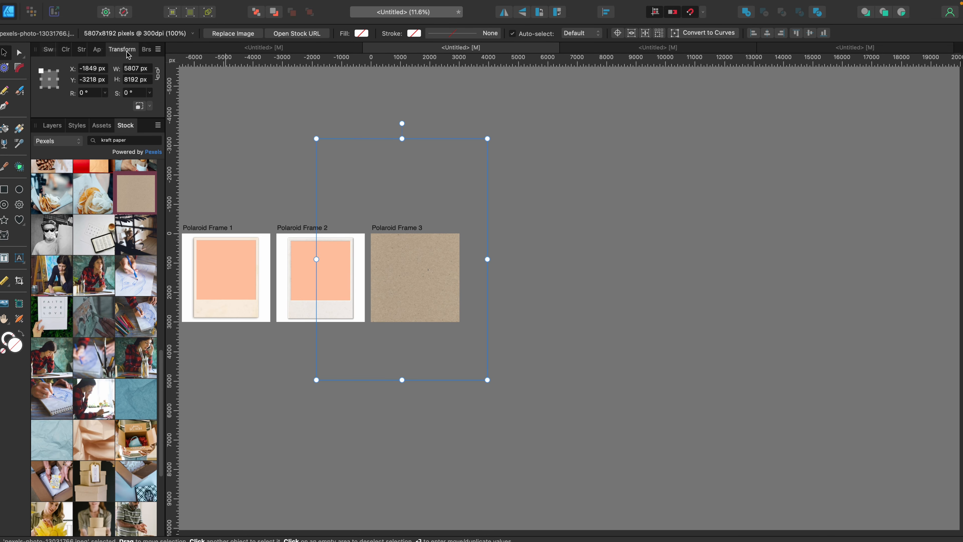
pyautogui.click(49, 80)
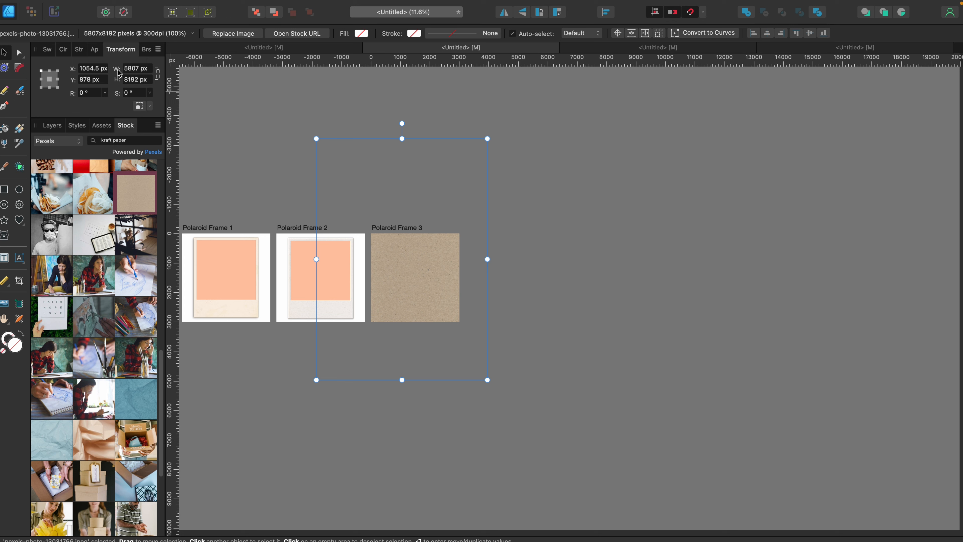
pyautogui.moveTo(120, 72)
pyautogui.mouseDown()
pyautogui.moveTo(78, 73)
pyautogui.moveTo(113, 70)
pyautogui.mouseUp()
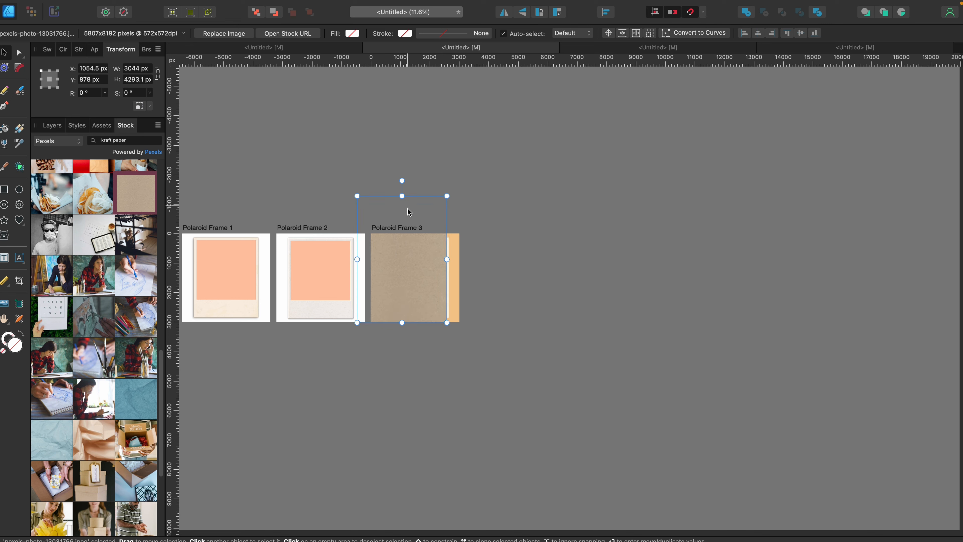
pyautogui.moveTo(414, 257); pyautogui.dragTo(427, 267)
# Rasterize & Trim the kraft paper image and nest it inside Top of Polaroid, above the coffee stain layer.
pyautogui.rightClick(427, 267)
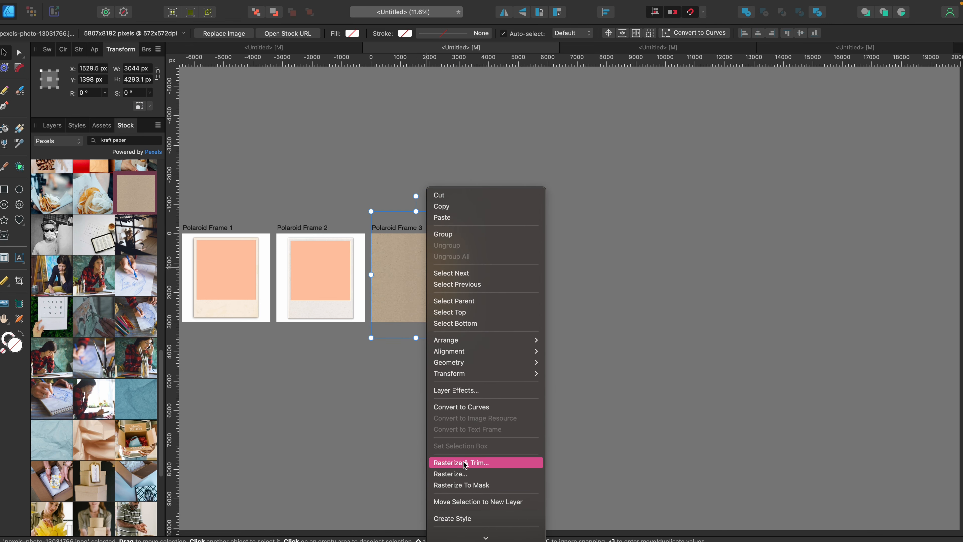
pyautogui.click(451, 460)
pyautogui.scroll(5, 409, 270)
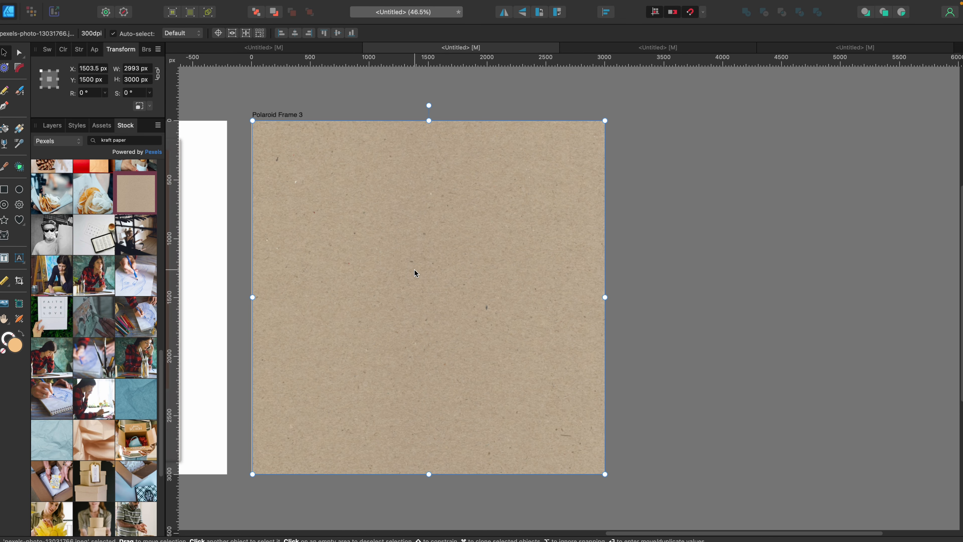
pyautogui.click(52, 127)
pyautogui.moveTo(104, 183); pyautogui.dragTo(127, 216)
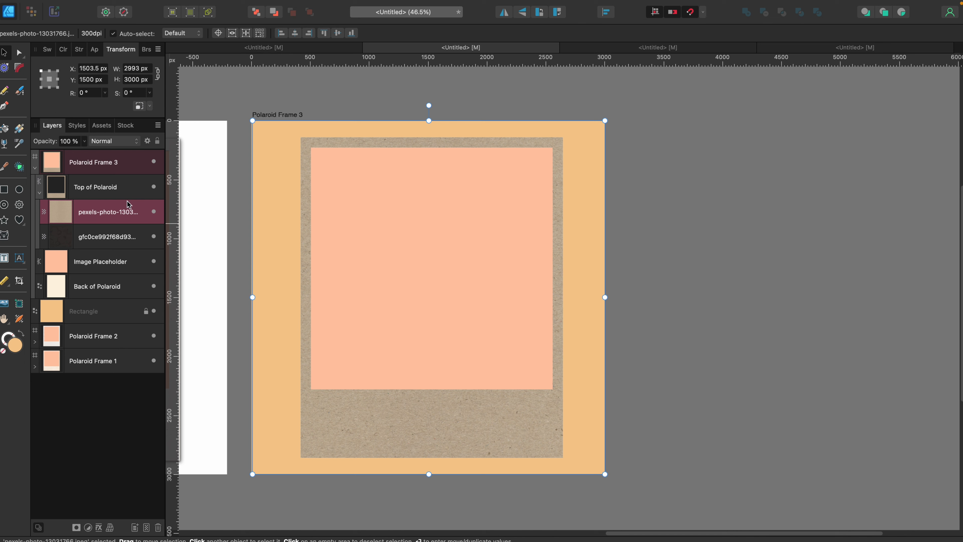
# Lower the highlight end of the kraft paper layer's source blend range to 0% output.
pyautogui.click(148, 142)
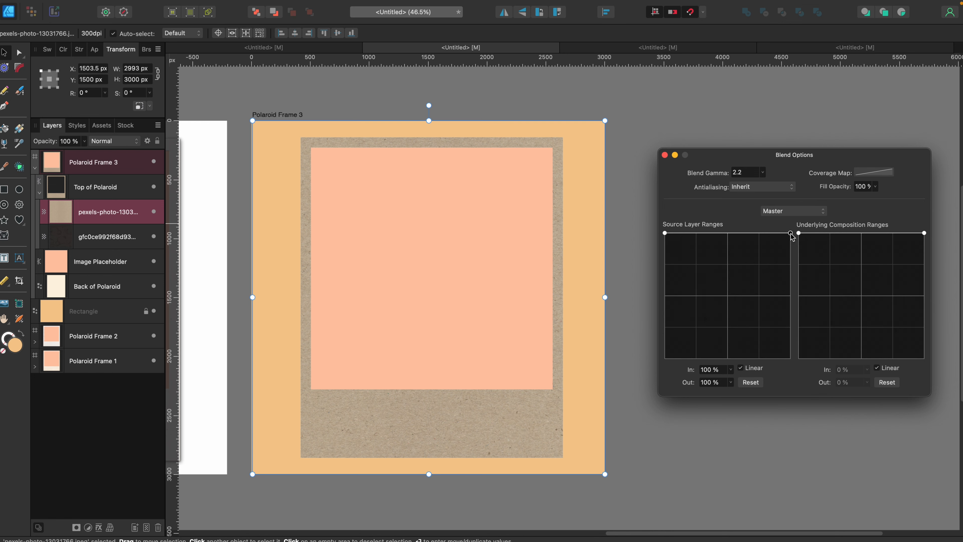
pyautogui.moveTo(791, 235); pyautogui.dragTo(826, 371)
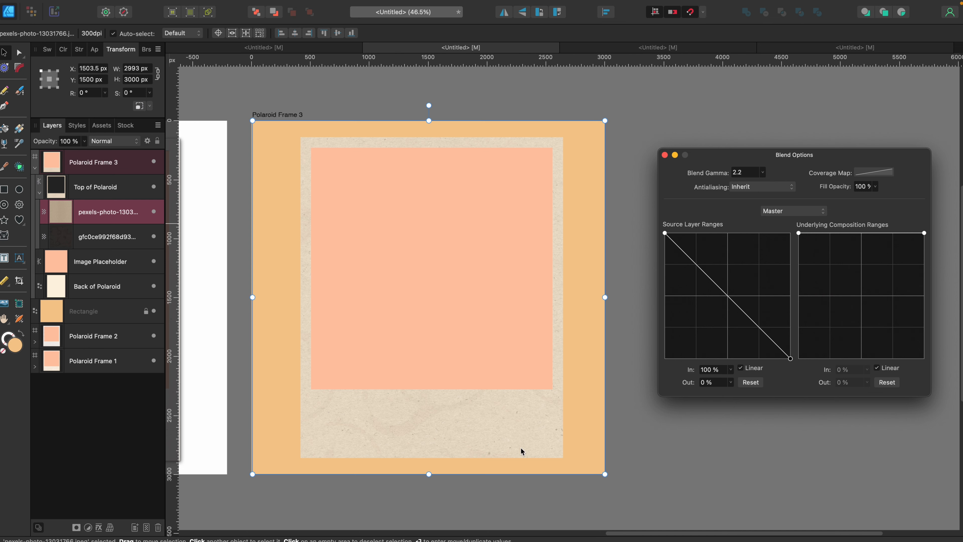
pyautogui.moveTo(791, 360); pyautogui.dragTo(767, 371)
pyautogui.click(664, 155)
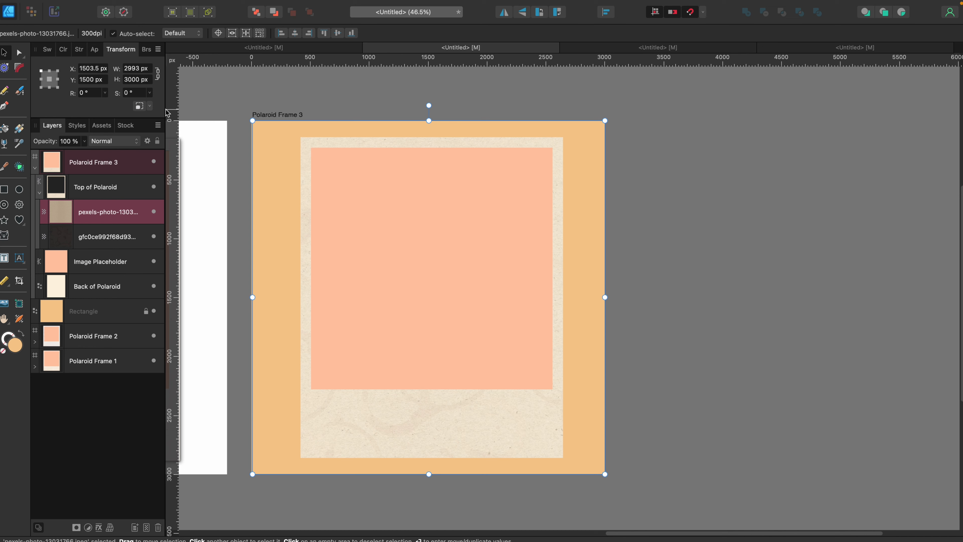
# Place Texturelabs_Grunge_223M.jpg inside the Top of Polaroid layer, sized to cover the whole polaroid.
pyautogui.click(113, 186)
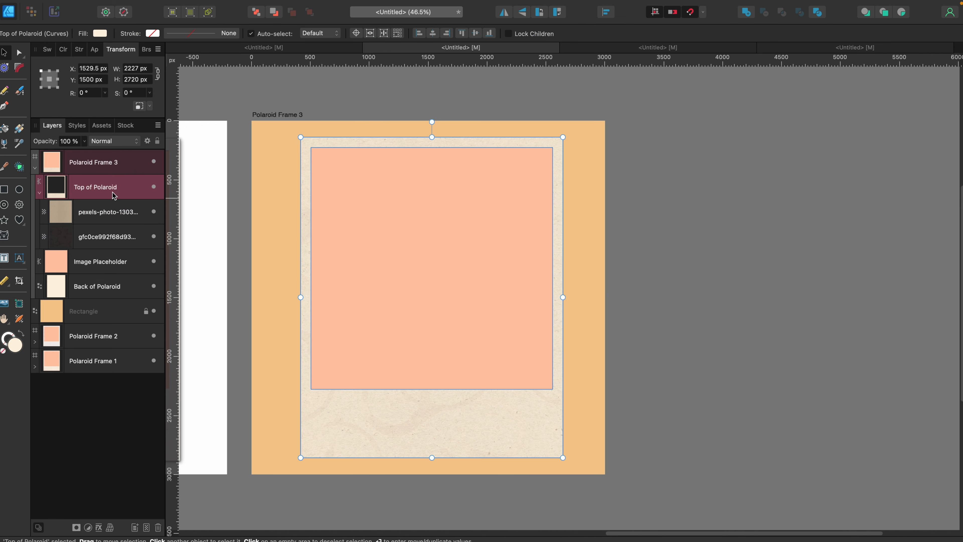
pyautogui.click(903, 15)
pyautogui.click(5, 306)
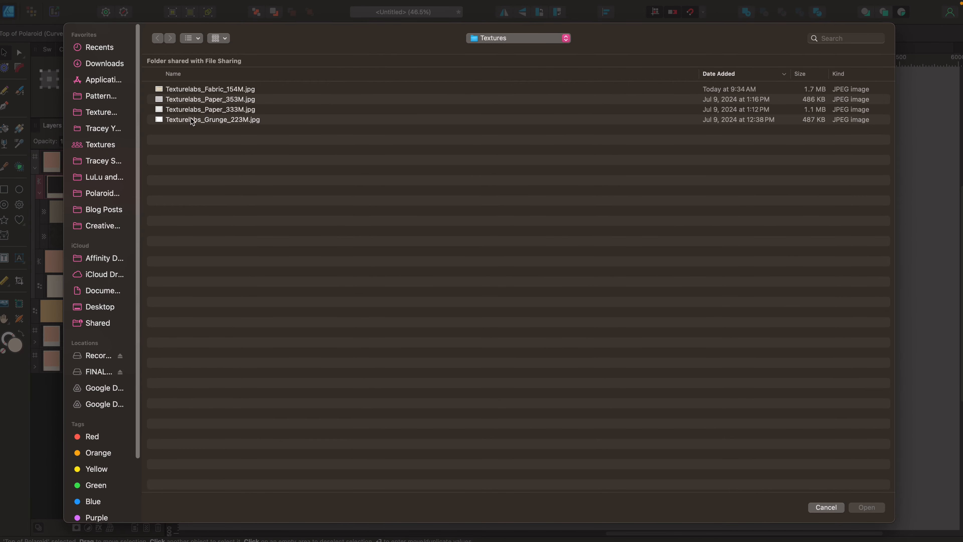
pyautogui.click(193, 120)
pyautogui.click(865, 509)
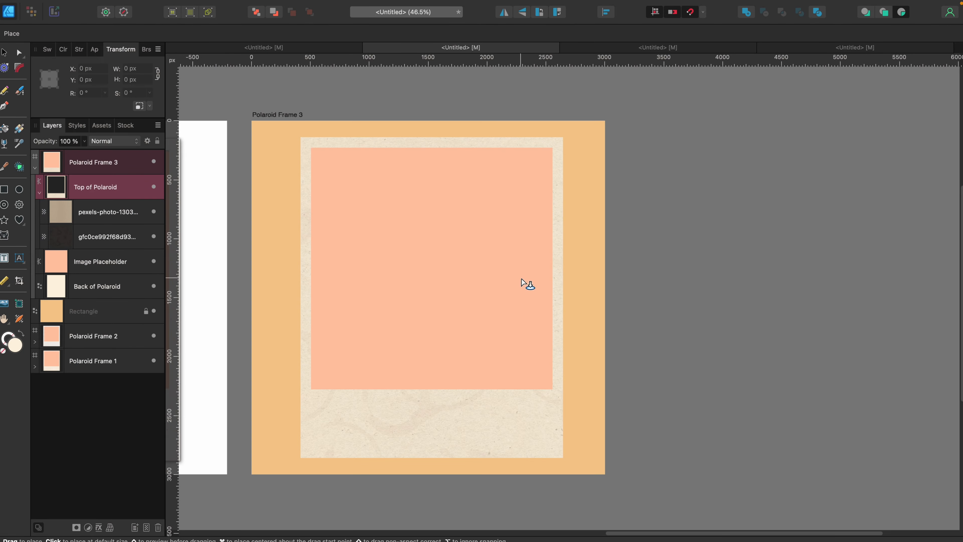
pyautogui.moveTo(265, 130); pyautogui.dragTo(682, 537)
# Shift the grunge texture slightly sideways over the polaroid and apply Rasterize & Trim to it.
pyautogui.scroll(3, 523, 327)
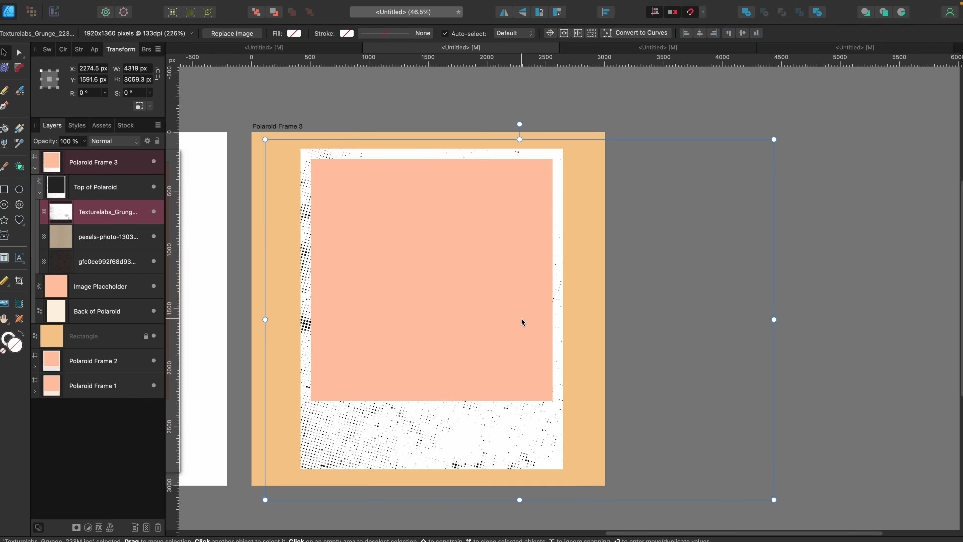
pyautogui.scroll(-2, 520, 317)
pyautogui.moveTo(448, 426); pyautogui.dragTo(456, 426)
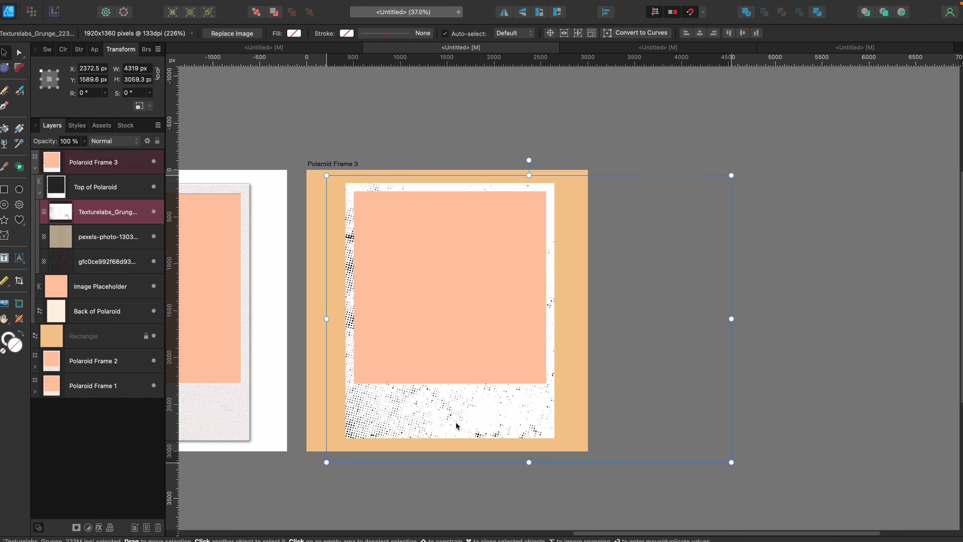
pyautogui.rightClick(440, 414)
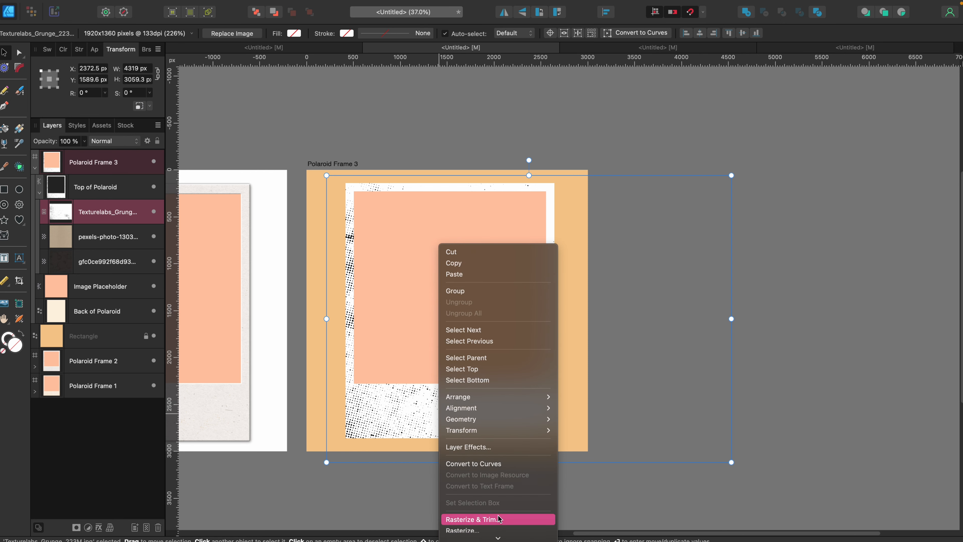
pyautogui.click(495, 521)
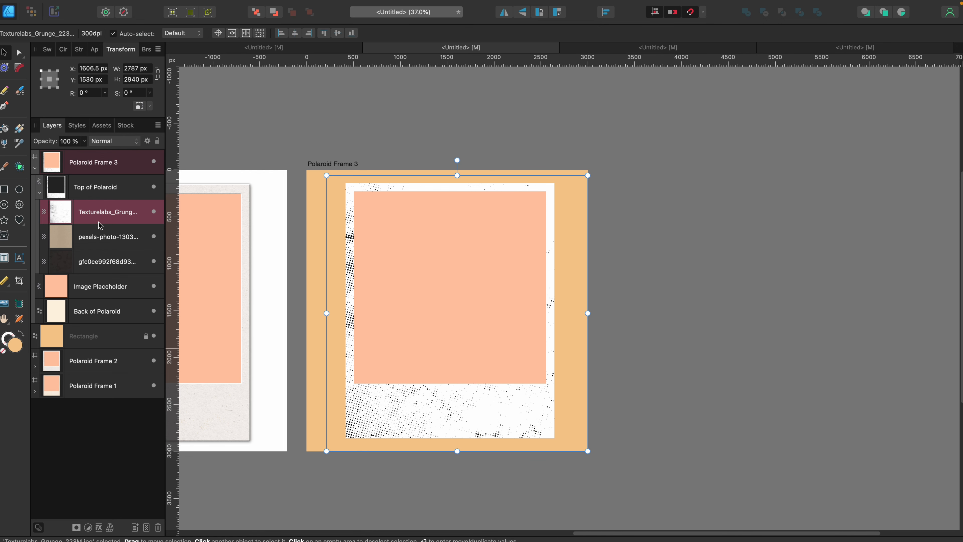
# Move the grunge texture below the kraft paper layer and set its blend mode to Overlay.
pyautogui.moveTo(99, 225); pyautogui.dragTo(96, 249)
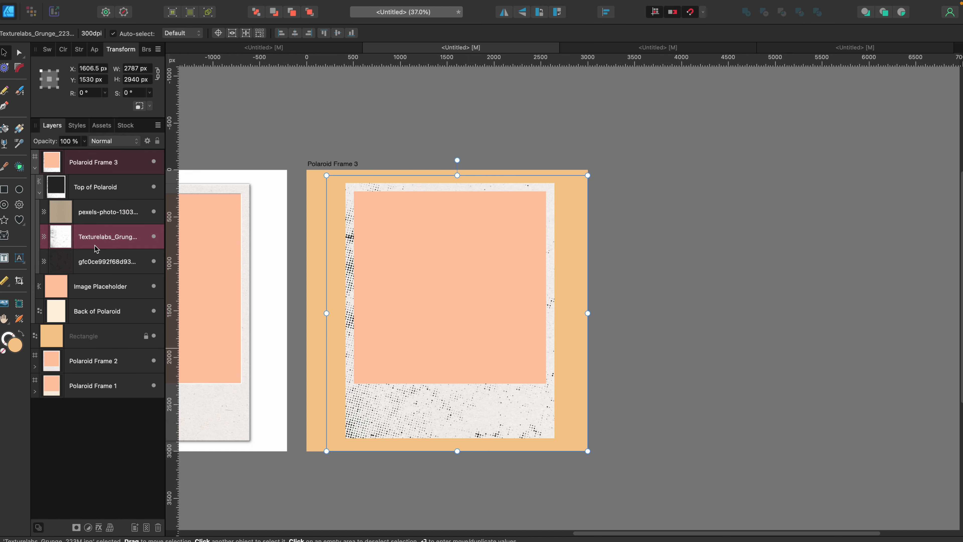
pyautogui.click(114, 141)
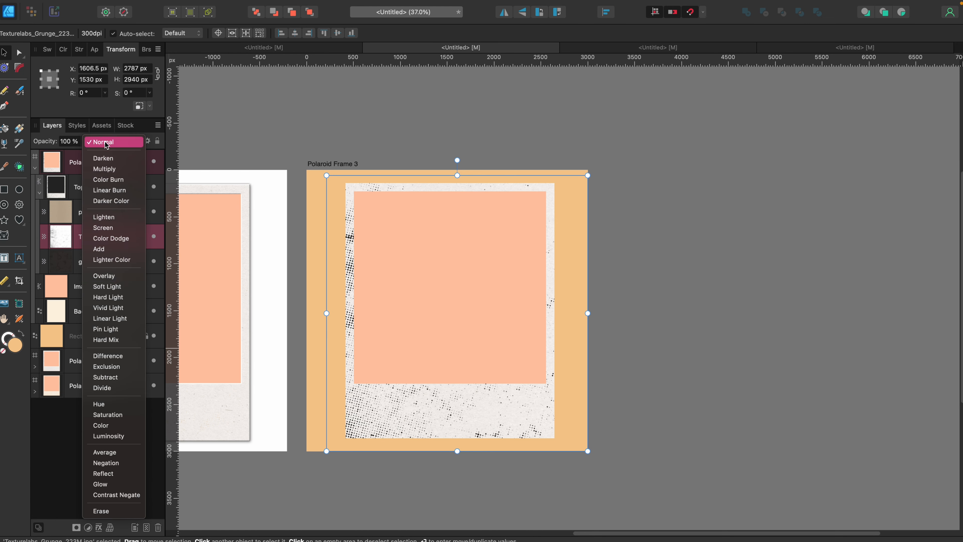
pyautogui.click(108, 276)
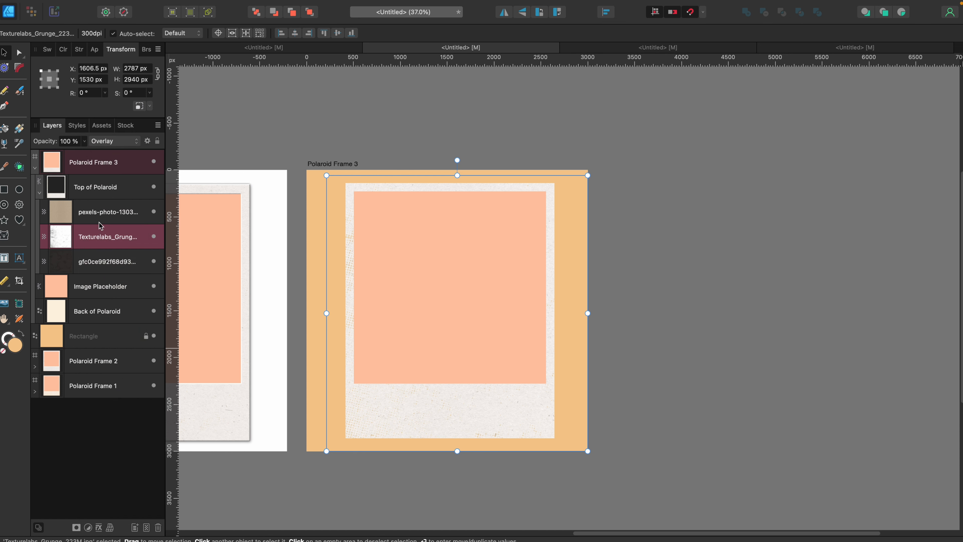
# Lower the highlight end of the grunge texture's source blend range to 0% output at 100% input.
pyautogui.click(147, 141)
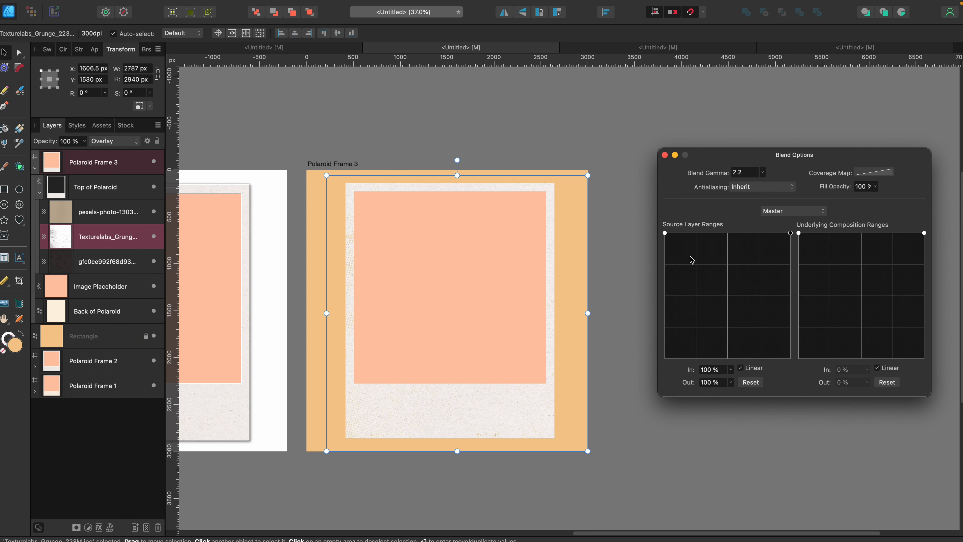
pyautogui.moveTo(790, 233); pyautogui.dragTo(791, 358)
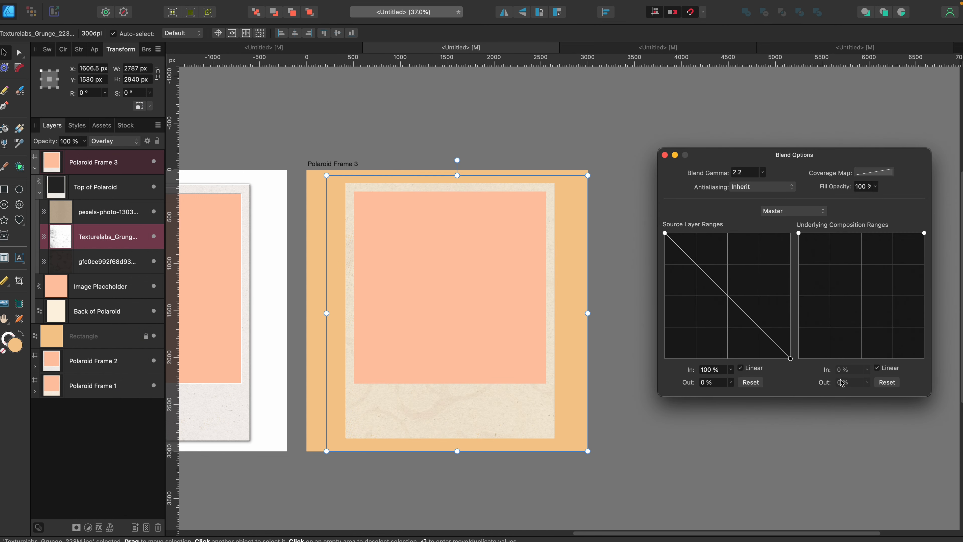
pyautogui.scroll(5, 393, 422)
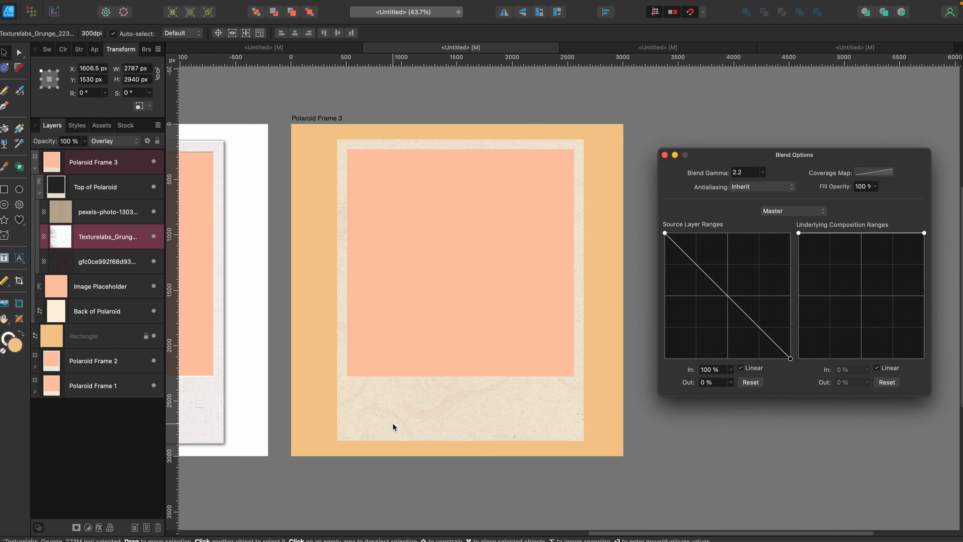
pyautogui.click(665, 155)
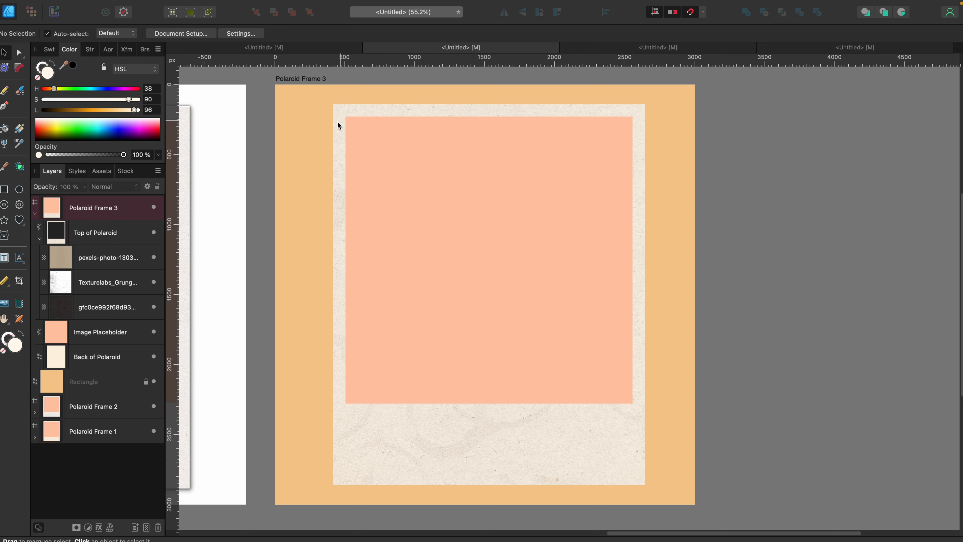
# Enable the 3D layer effect on Top of Polaroid and inspect the frame's edges.
pyautogui.click(136, 233)
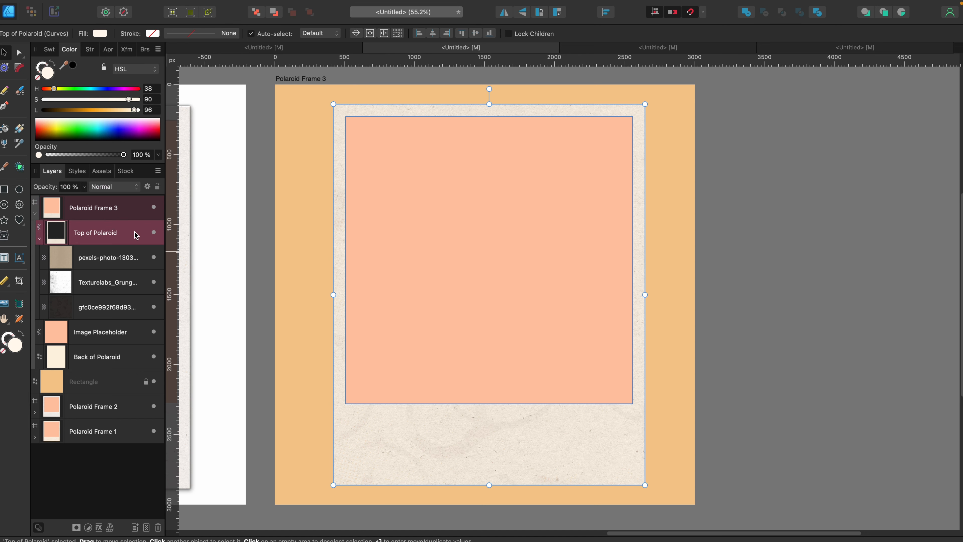
pyautogui.click(100, 528)
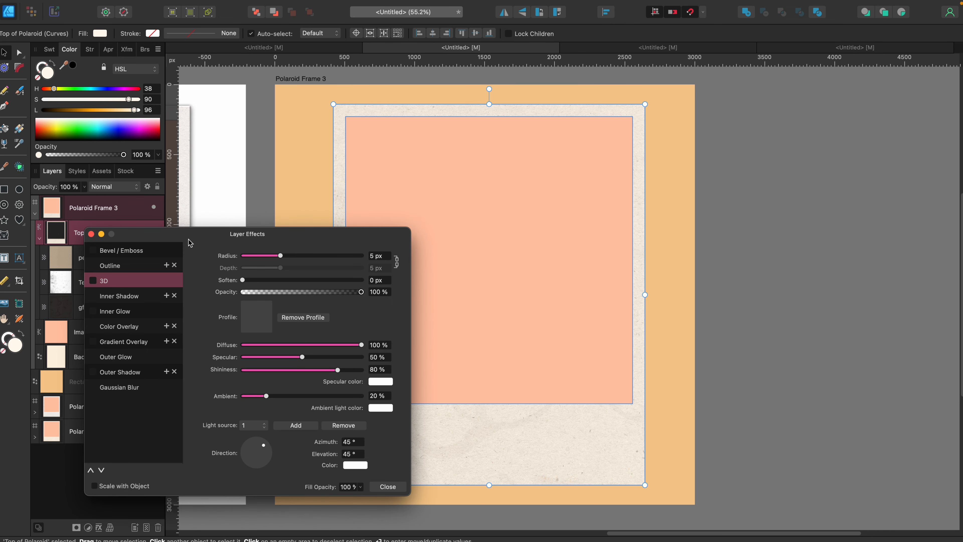
pyautogui.moveTo(190, 241); pyautogui.dragTo(749, 175)
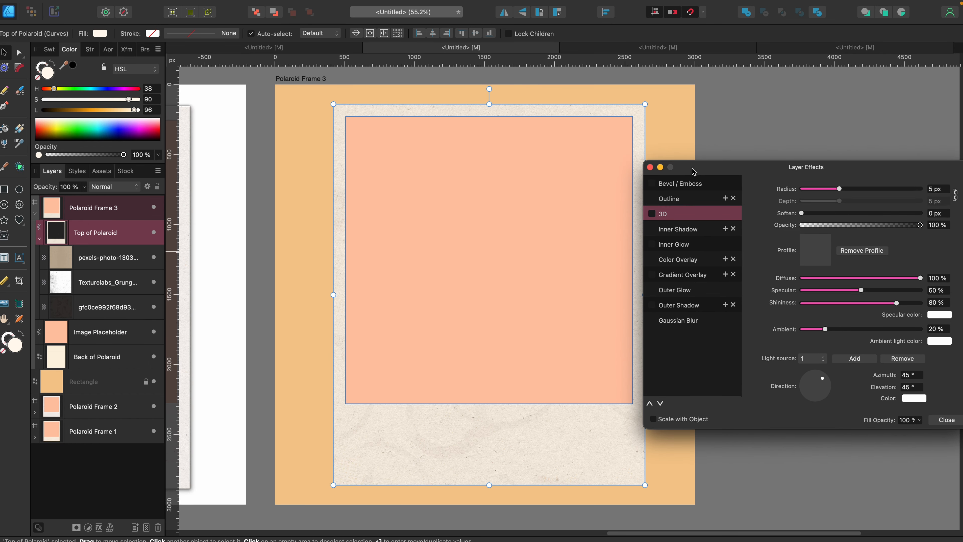
pyautogui.click(652, 214)
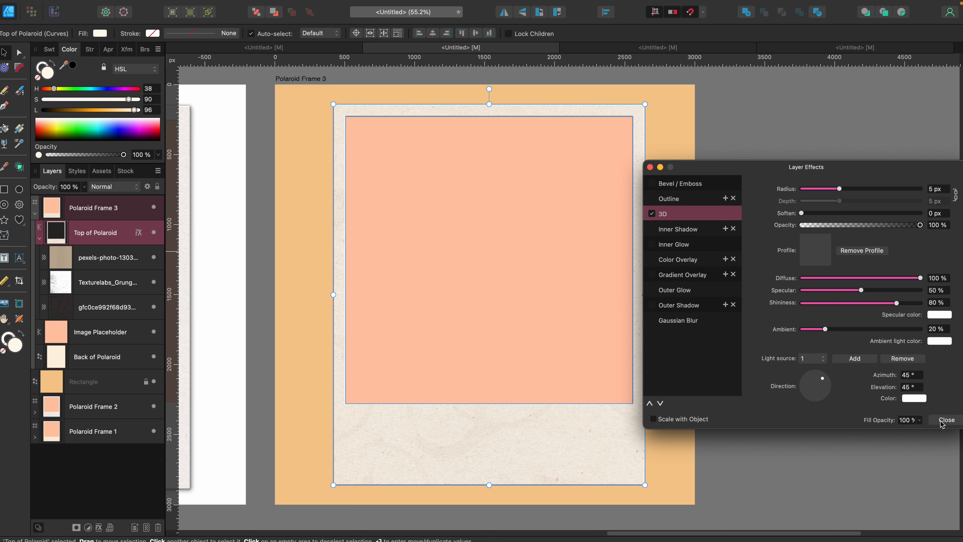
pyautogui.click(683, 459)
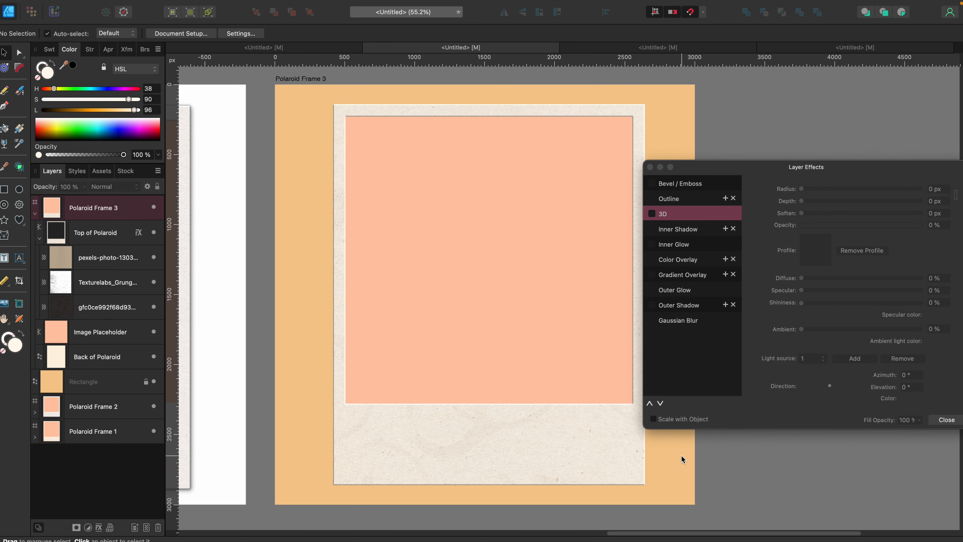
pyautogui.scroll(5, 325, 214)
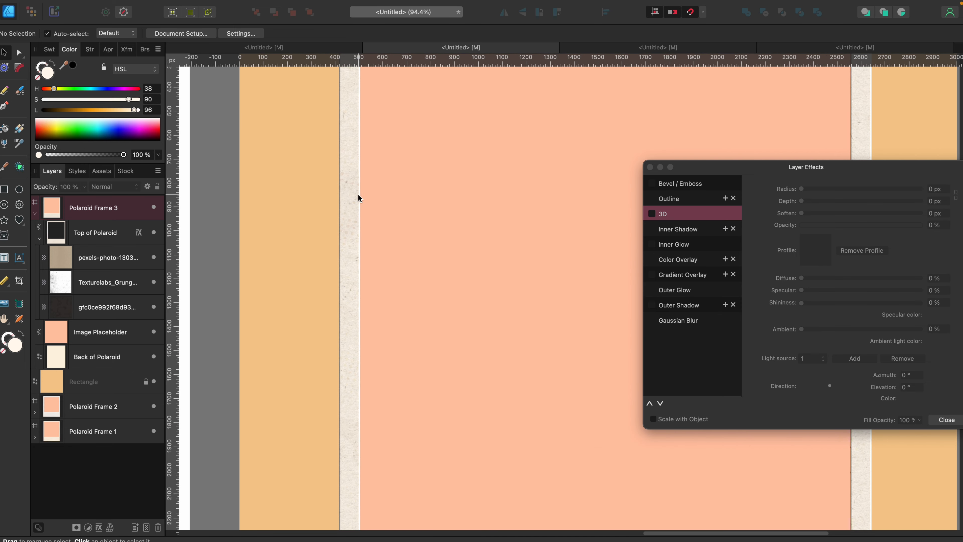
pyautogui.scroll(-5, 347, 213)
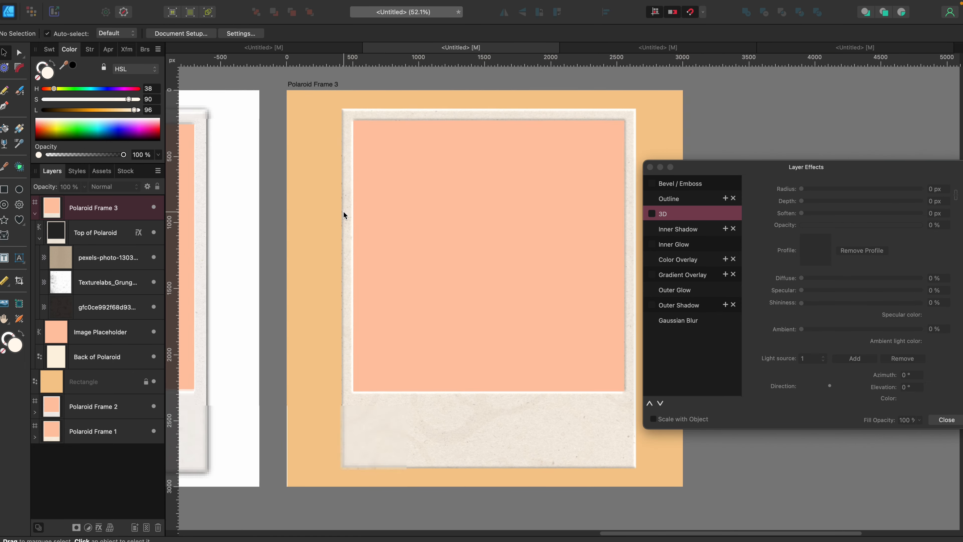
# Set the 3D effect's light azimuth to 130° and its Soften to about 1.8 px on Top of Polaroid.
pyautogui.click(116, 234)
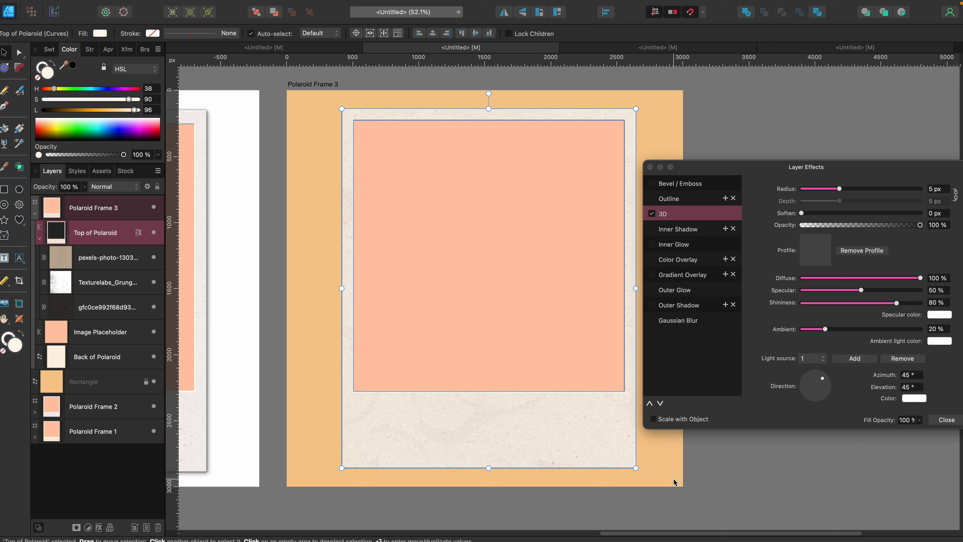
pyautogui.click(685, 470)
pyautogui.click(120, 236)
pyautogui.moveTo(738, 164); pyautogui.dragTo(676, 94)
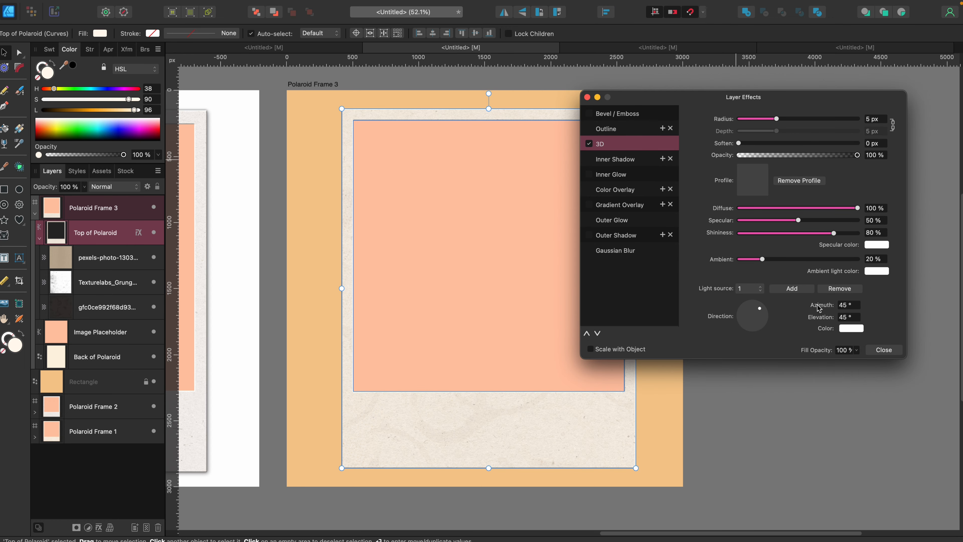
pyautogui.moveTo(821, 304); pyautogui.dragTo(865, 304)
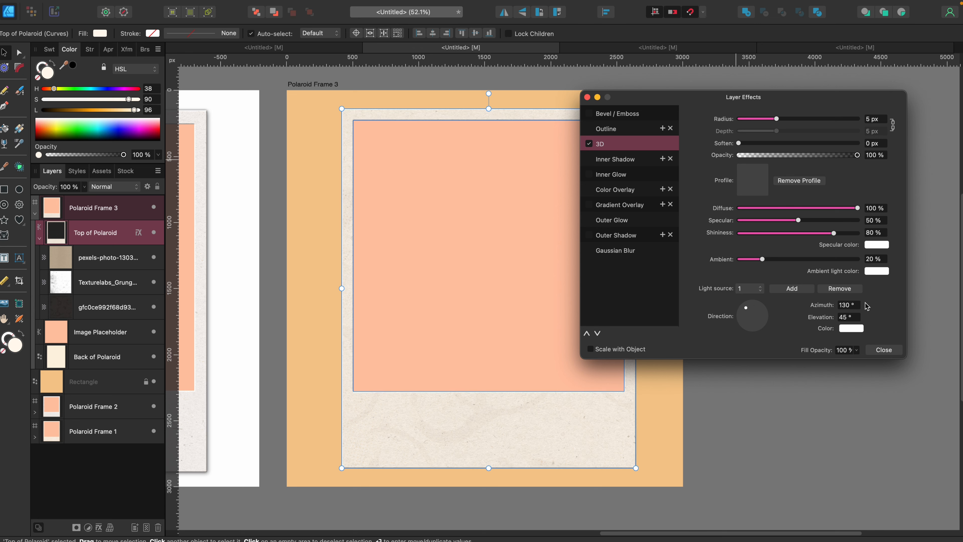
pyautogui.click(661, 430)
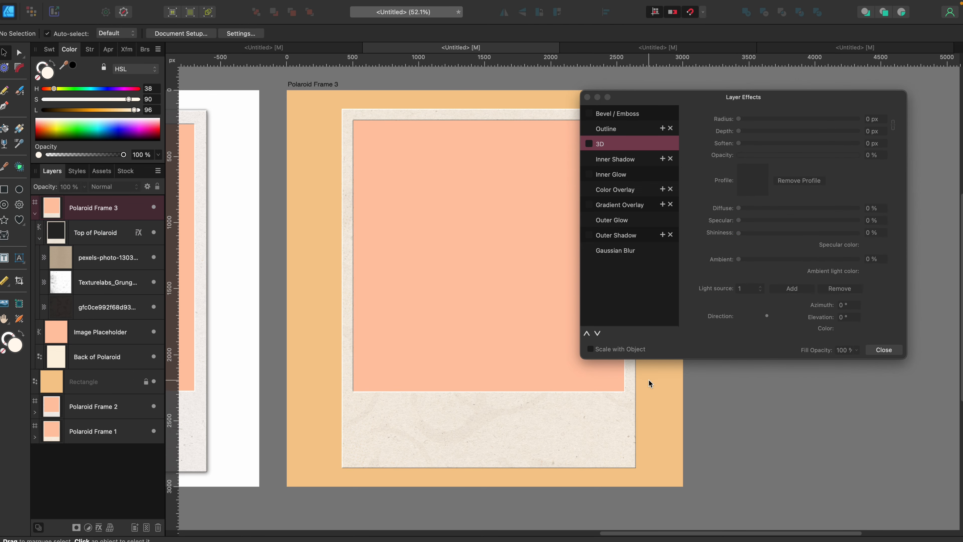
pyautogui.click(440, 457)
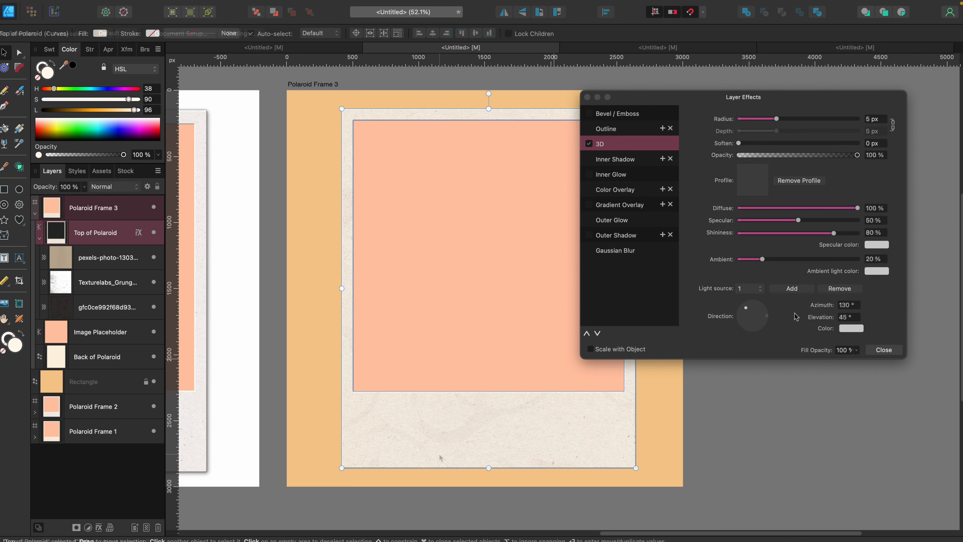
pyautogui.moveTo(739, 145); pyautogui.dragTo(765, 147)
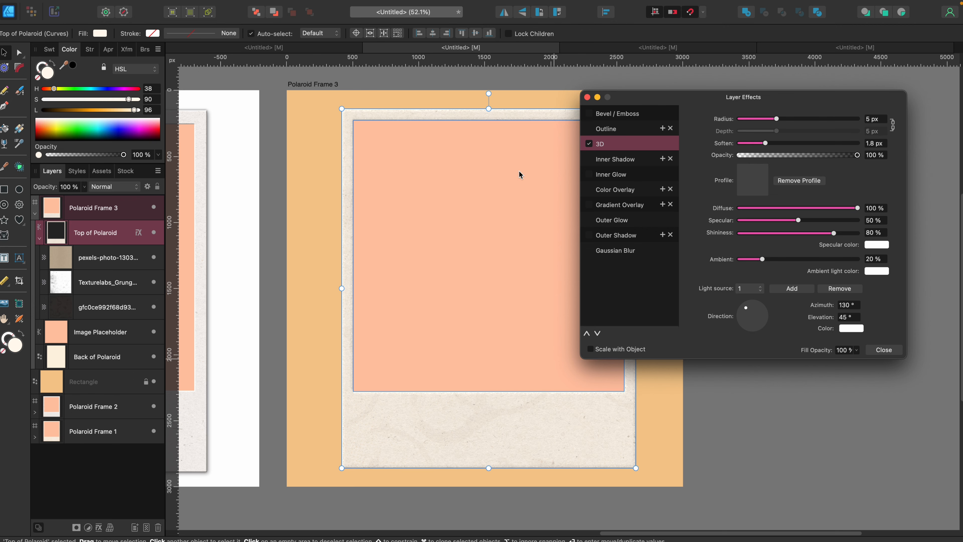
# Close the layer effects and inspect the softened 3D edges of the third Polaroid frame.
pyautogui.scroll(2, 366, 154)
pyautogui.scroll(1, 366, 154)
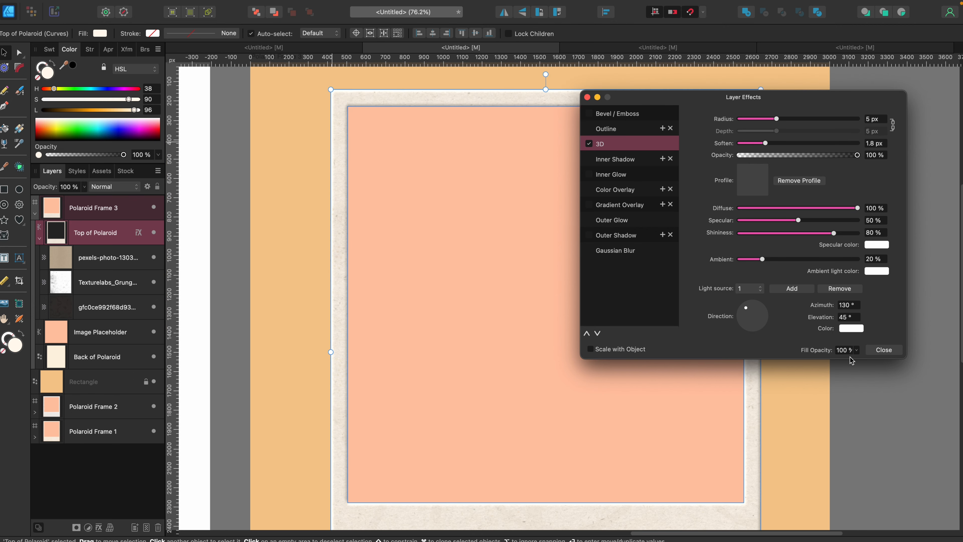
pyautogui.click(879, 350)
pyautogui.click(779, 411)
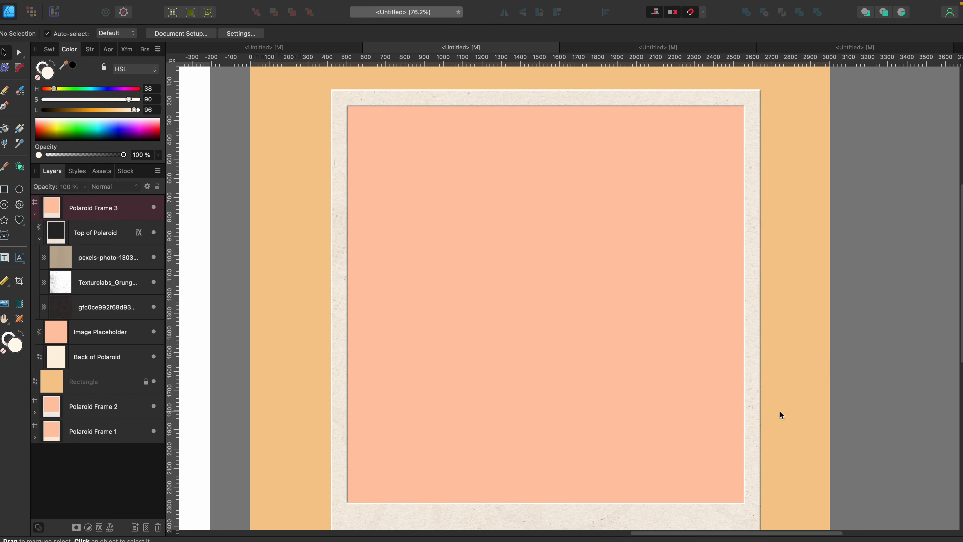
pyautogui.scroll(-3, 777, 408)
pyautogui.hscroll(-3, 738, 411)
pyautogui.scroll(-3, 736, 417)
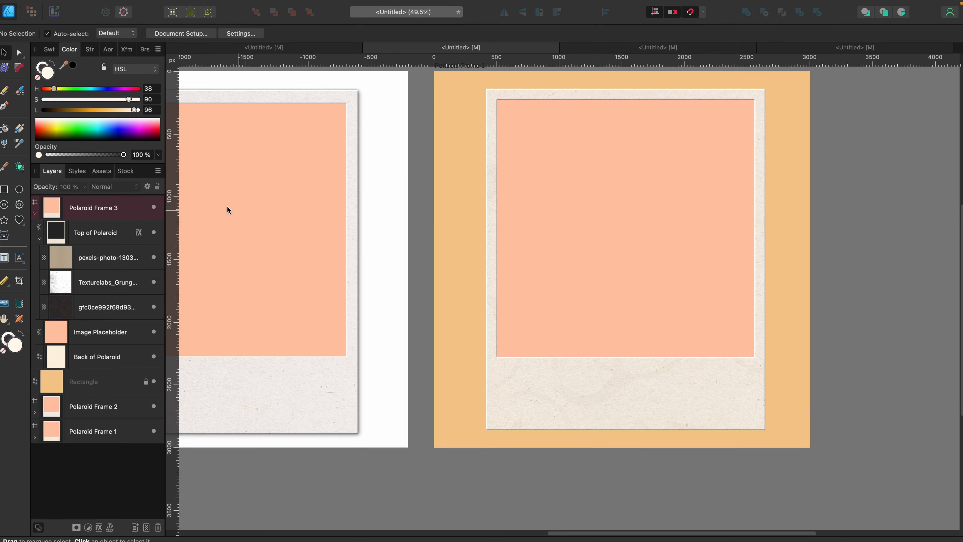
# Try an Outer Shadow with an offset of about 21.7 px on Top of Polaroid and switch it off.
pyautogui.click(106, 236)
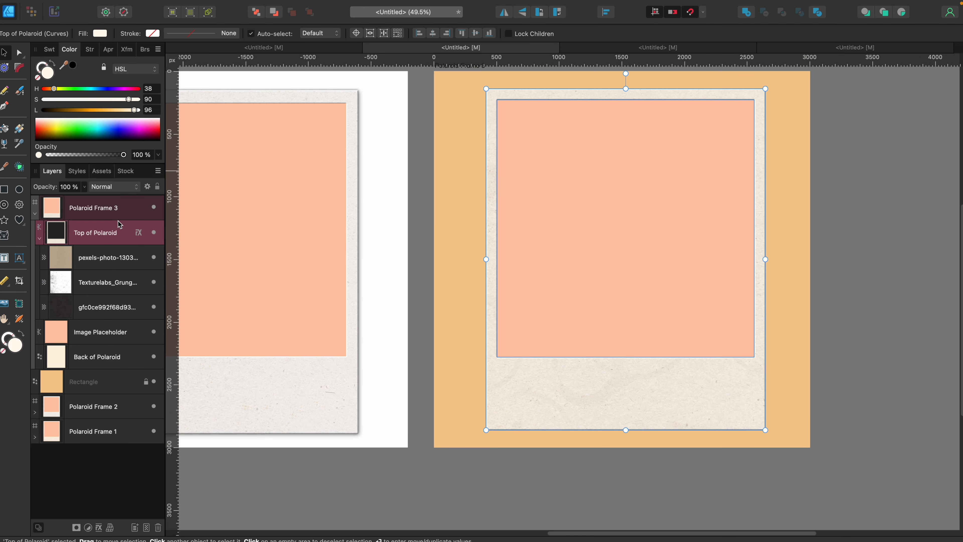
pyautogui.click(138, 234)
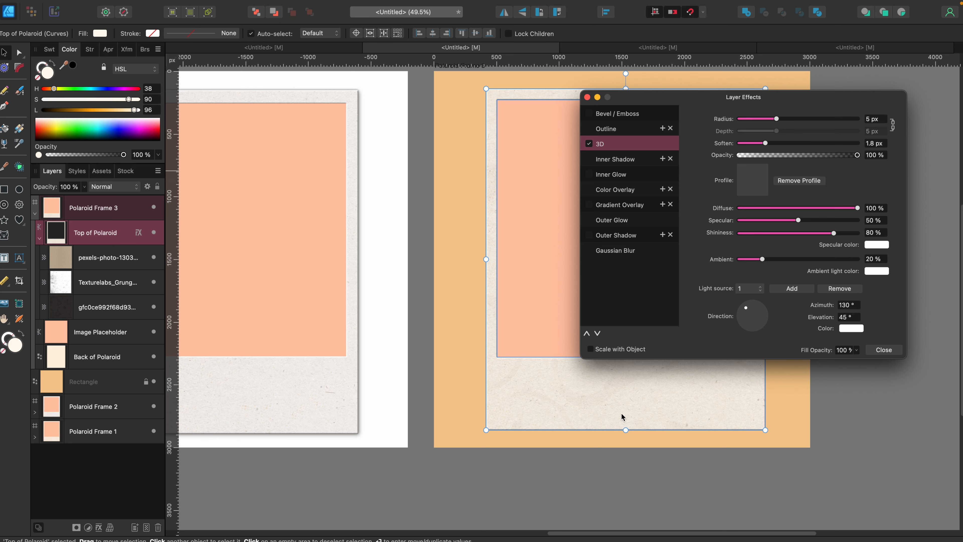
pyautogui.moveTo(670, 100); pyautogui.dragTo(224, 103)
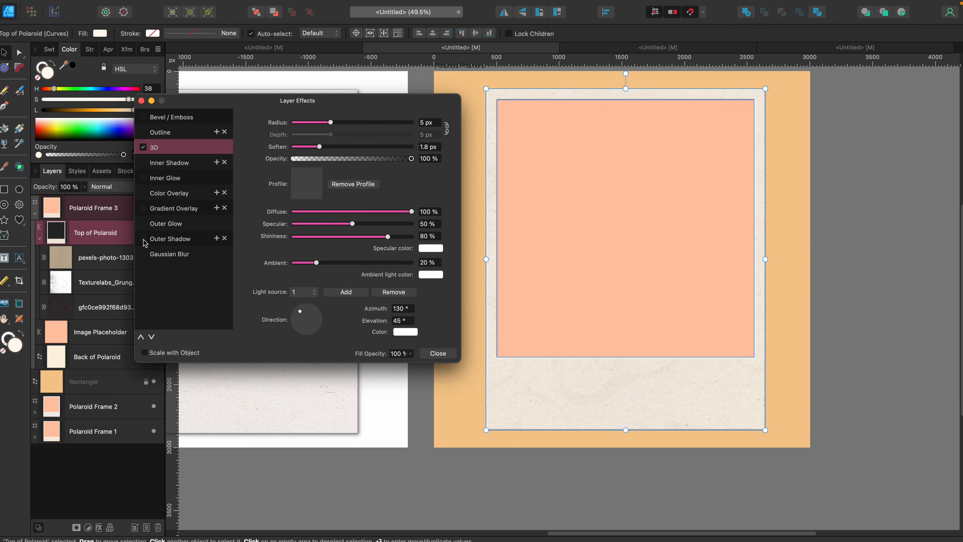
pyautogui.click(162, 242)
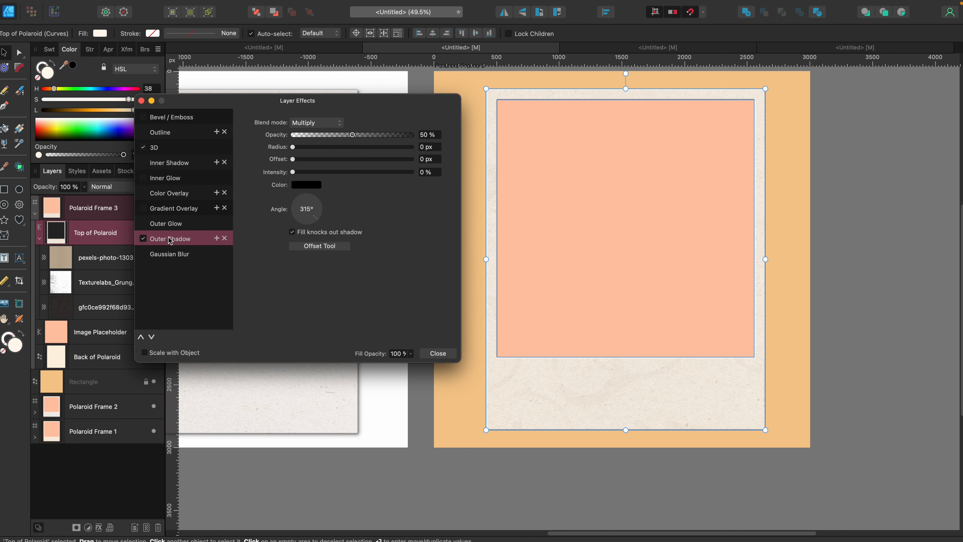
pyautogui.moveTo(293, 159); pyautogui.dragTo(360, 160)
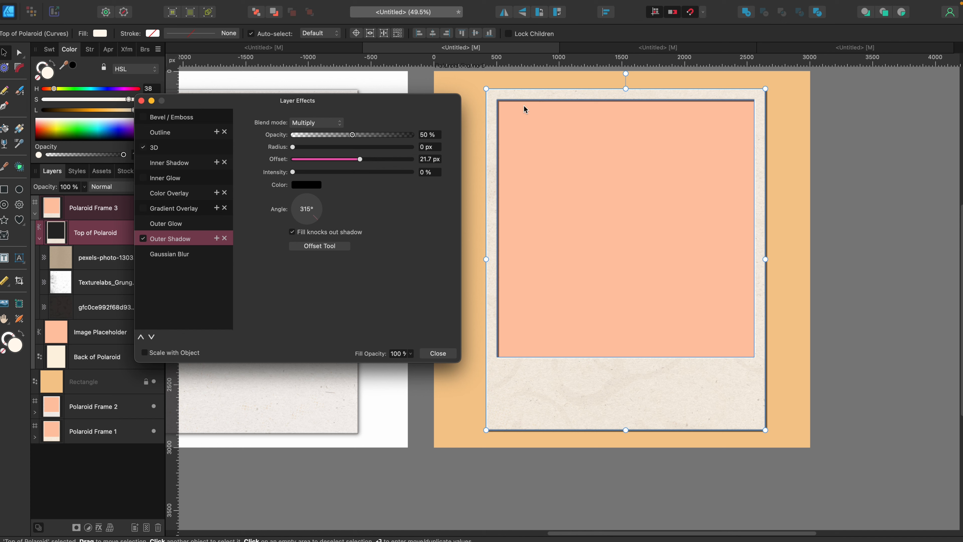
pyautogui.click(143, 238)
pyautogui.click(438, 354)
pyautogui.click(449, 371)
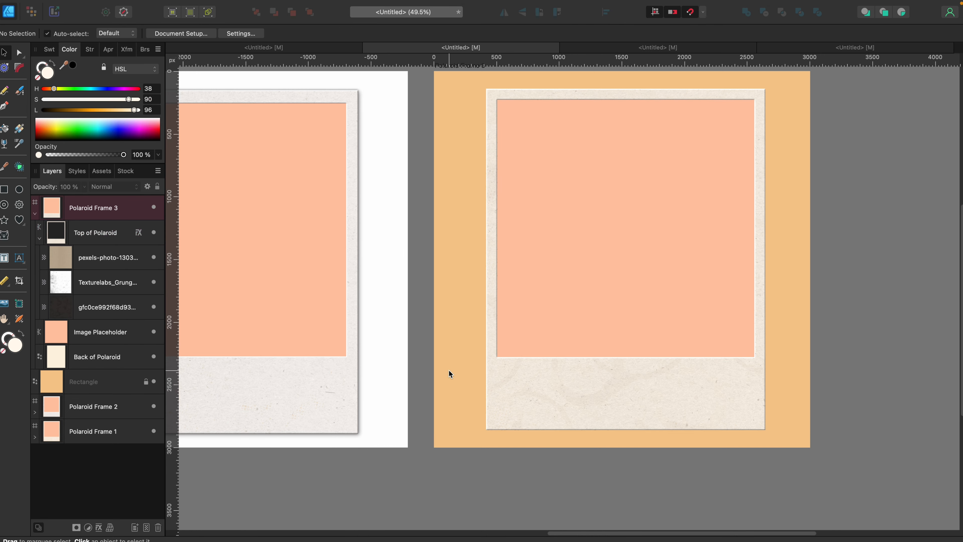
# Give Back of Polaroid an Outer Shadow with a 30 px offset and a radius of about 45.3 px.
pyautogui.click(99, 365)
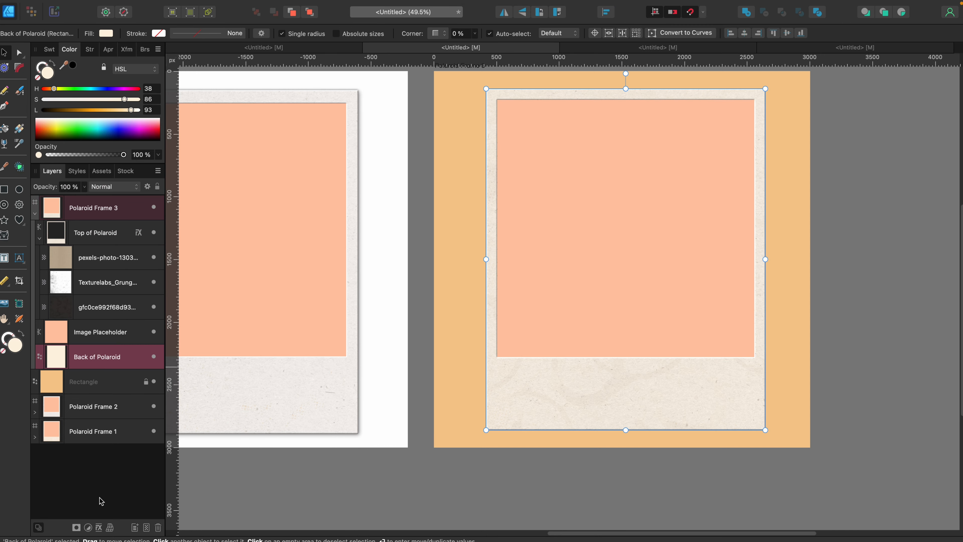
pyautogui.click(99, 528)
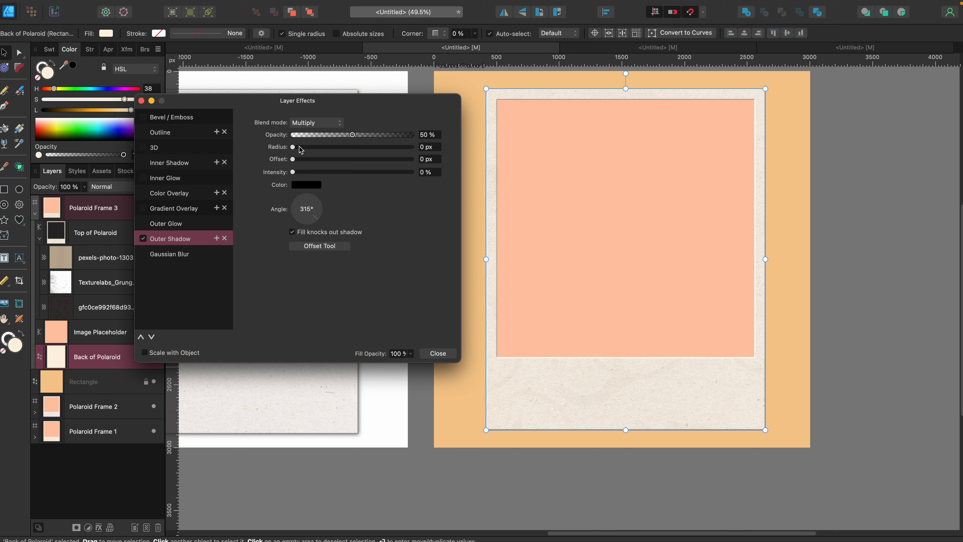
pyautogui.moveTo(292, 159); pyautogui.dragTo(345, 160)
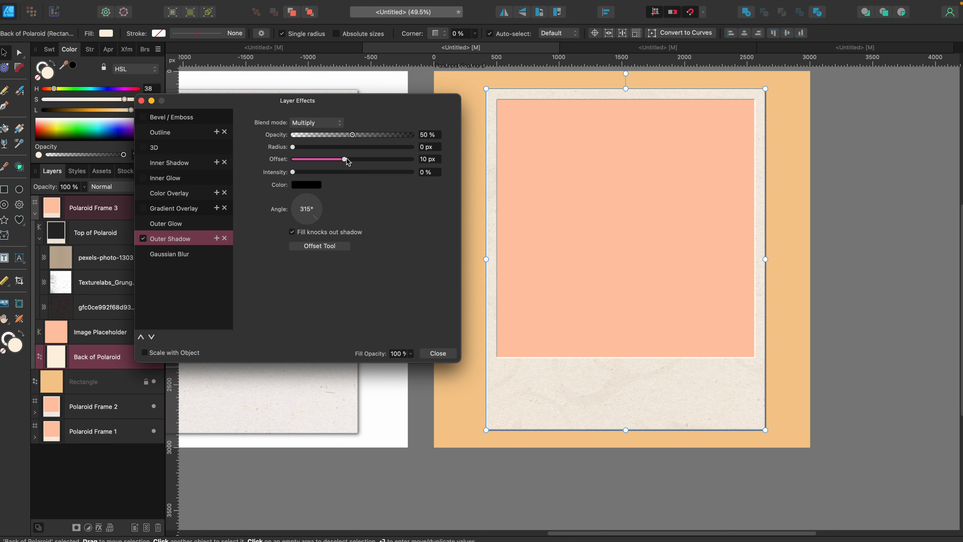
pyautogui.moveTo(346, 159); pyautogui.dragTo(374, 165)
pyautogui.moveTo(293, 147); pyautogui.dragTo(389, 159)
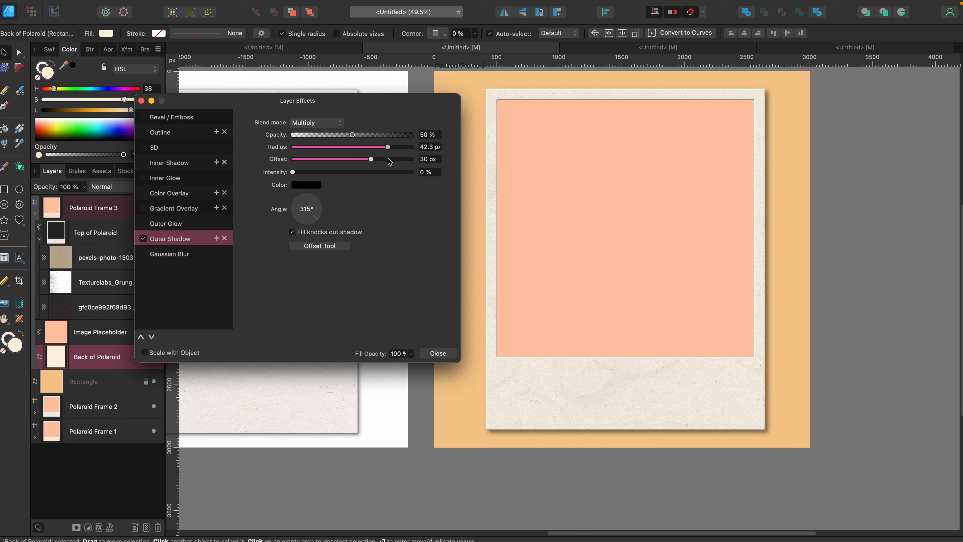
pyautogui.moveTo(388, 158); pyautogui.dragTo(394, 162)
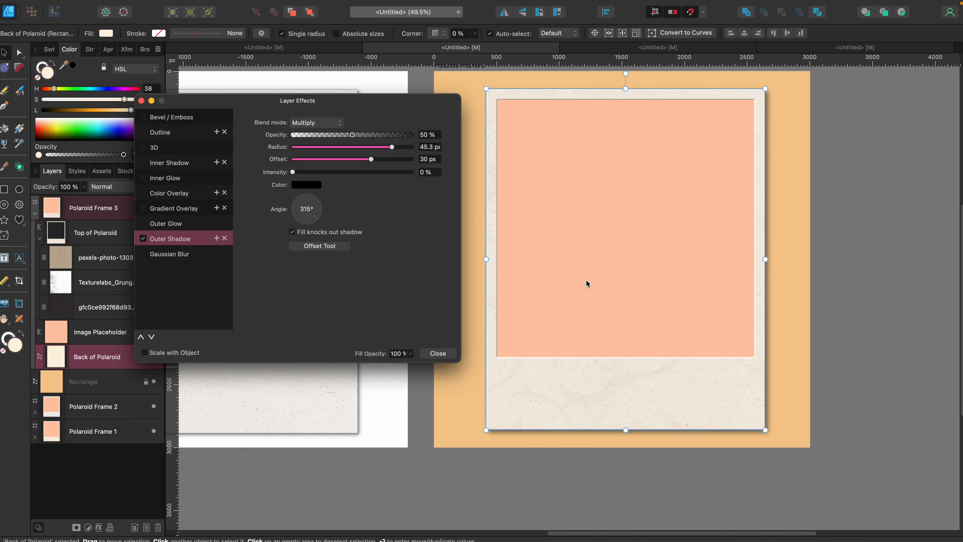
pyautogui.click(437, 357)
pyautogui.click(455, 370)
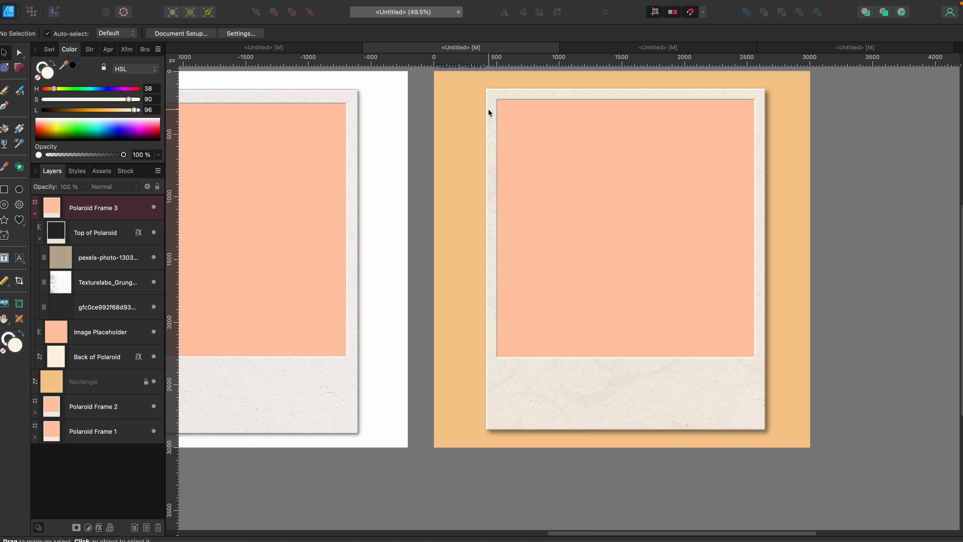
# Add an extra Outer Shadow entry to Top of Polaroid, enable the existing shadow at a 135° angle, and adjust its offset.
pyautogui.click(115, 236)
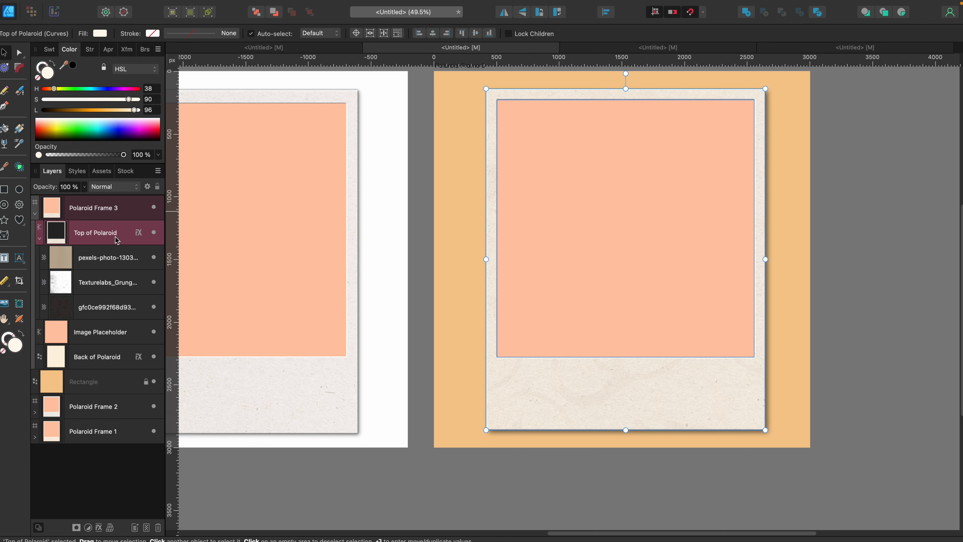
pyautogui.click(139, 235)
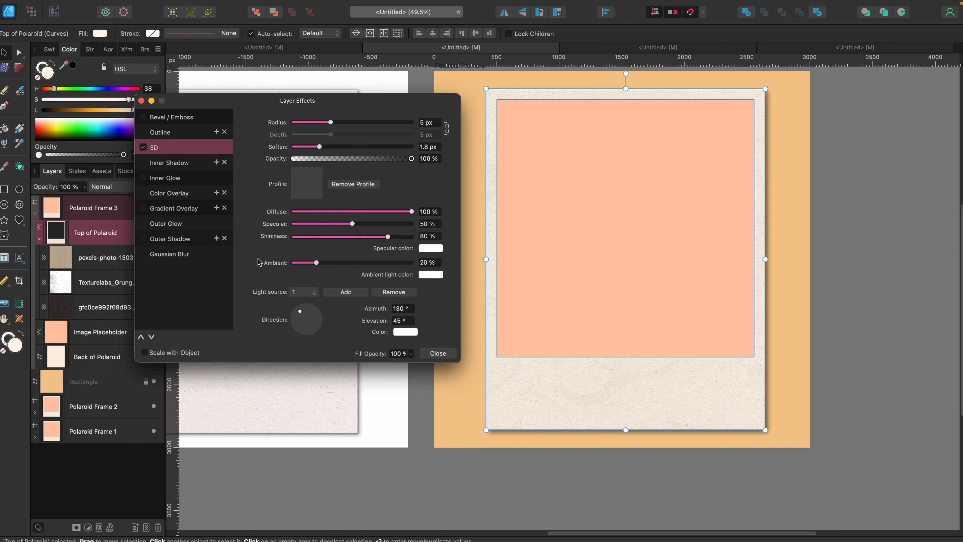
pyautogui.click(216, 238)
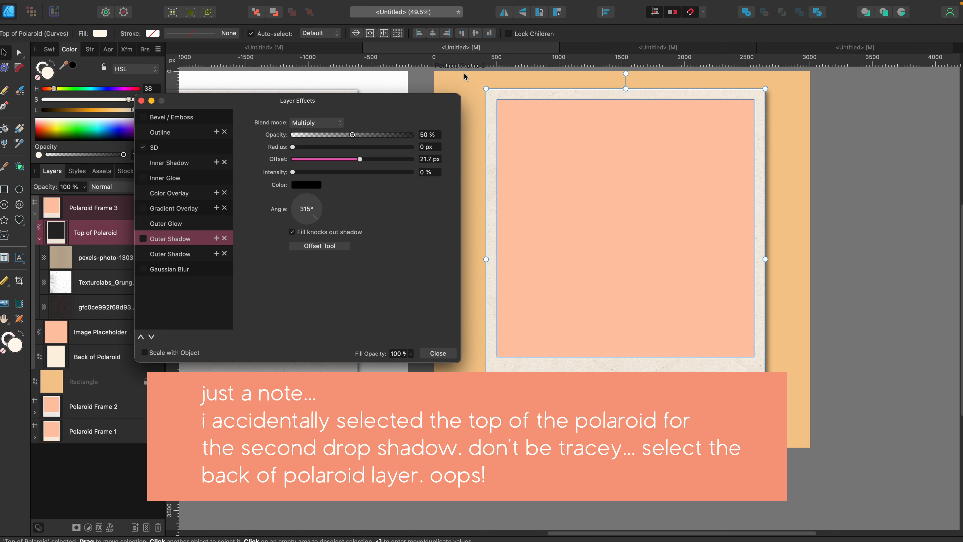
pyautogui.moveTo(316, 224); pyautogui.dragTo(295, 204)
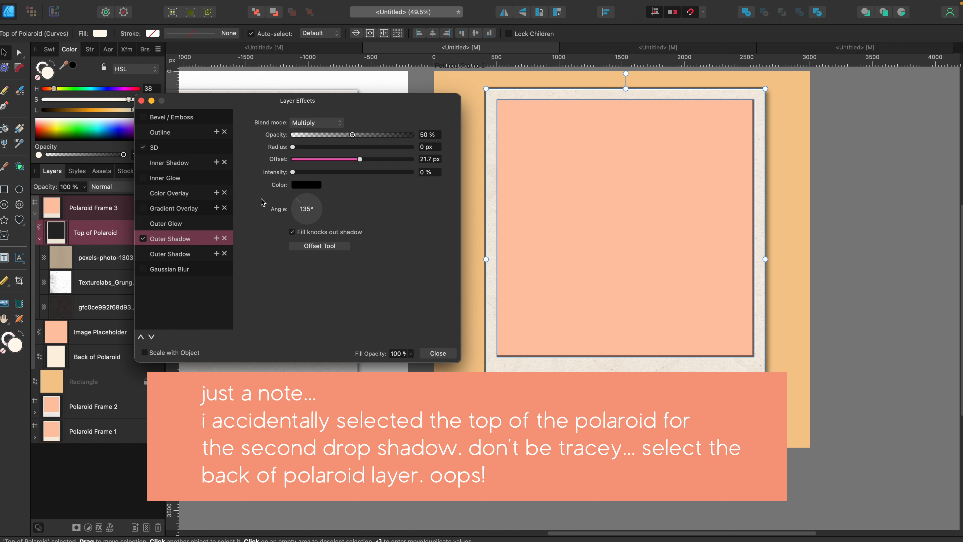
pyautogui.moveTo(360, 159)
pyautogui.mouseDown()
pyautogui.moveTo(311, 167)
pyautogui.moveTo(307, 149)
pyautogui.moveTo(360, 153)
pyautogui.mouseUp()
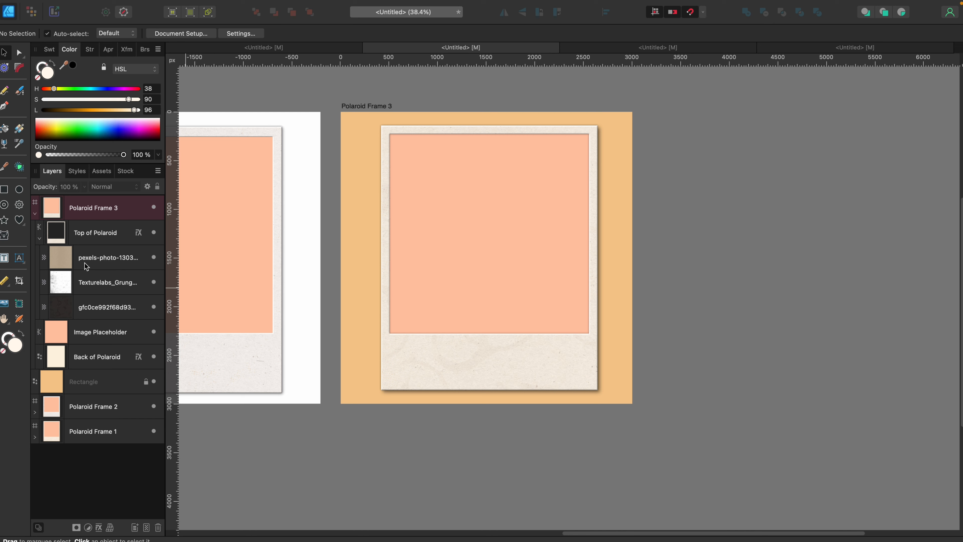
# Duplicate the Polaroid Frame 3 artboard to the right of the original and delete the locked orange background rectangle.
pyautogui.click(39, 238)
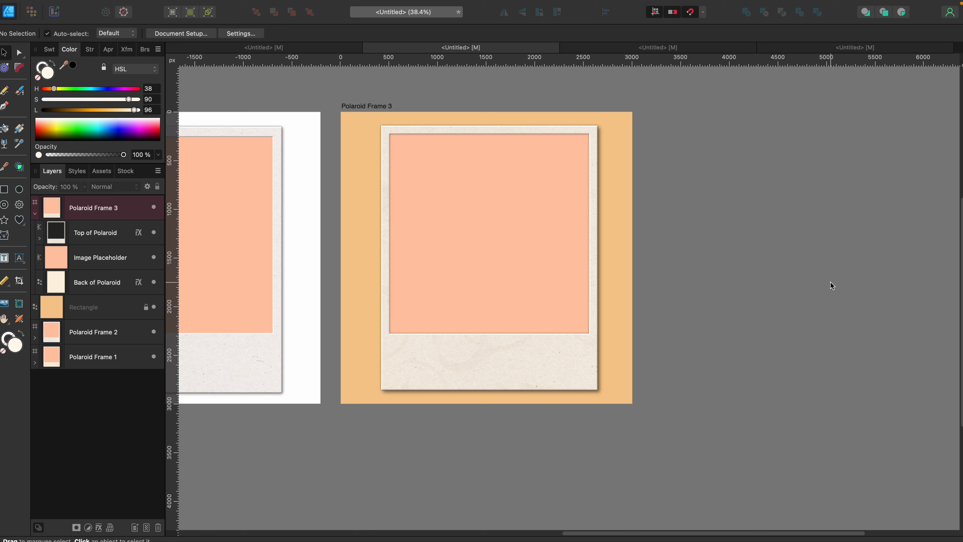
pyautogui.click(35, 214)
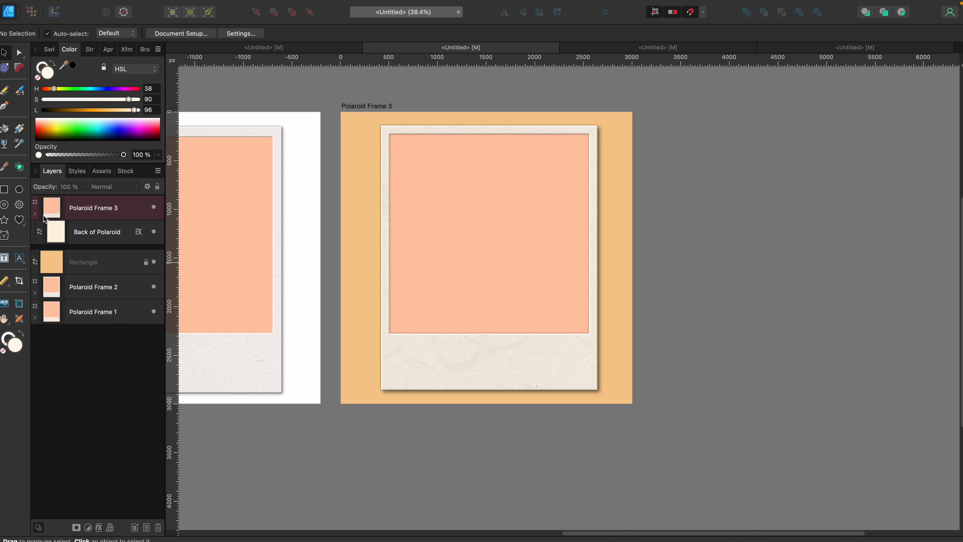
pyautogui.rightClick(103, 207)
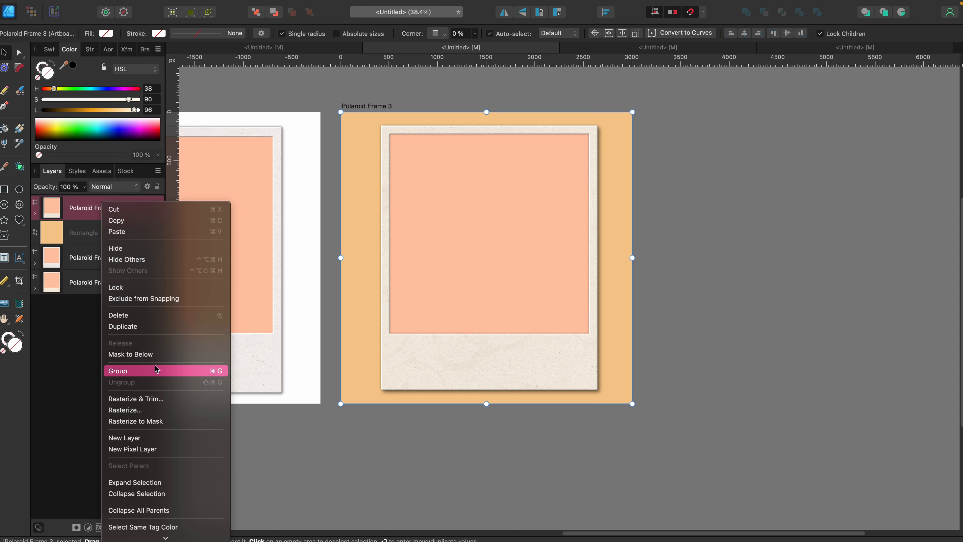
pyautogui.click(135, 327)
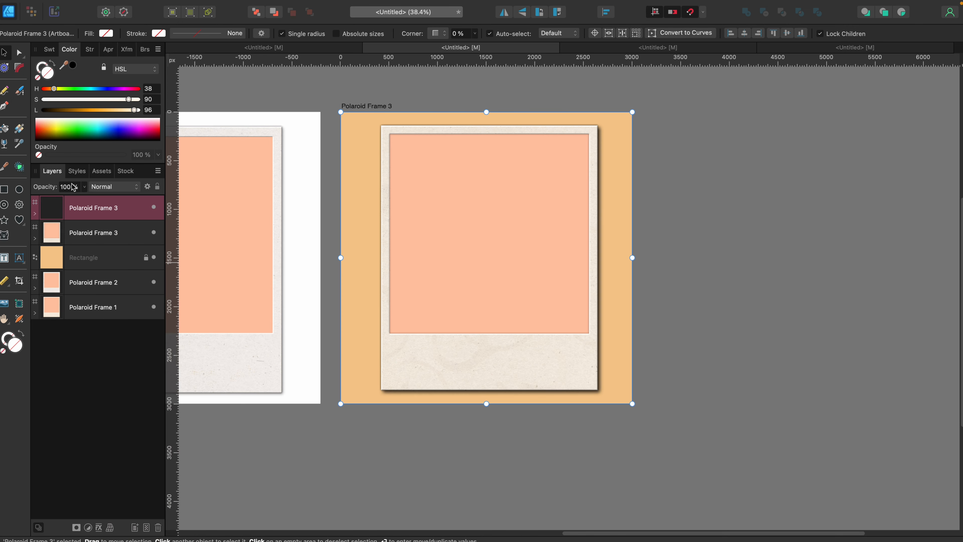
pyautogui.moveTo(372, 366); pyautogui.dragTo(682, 356)
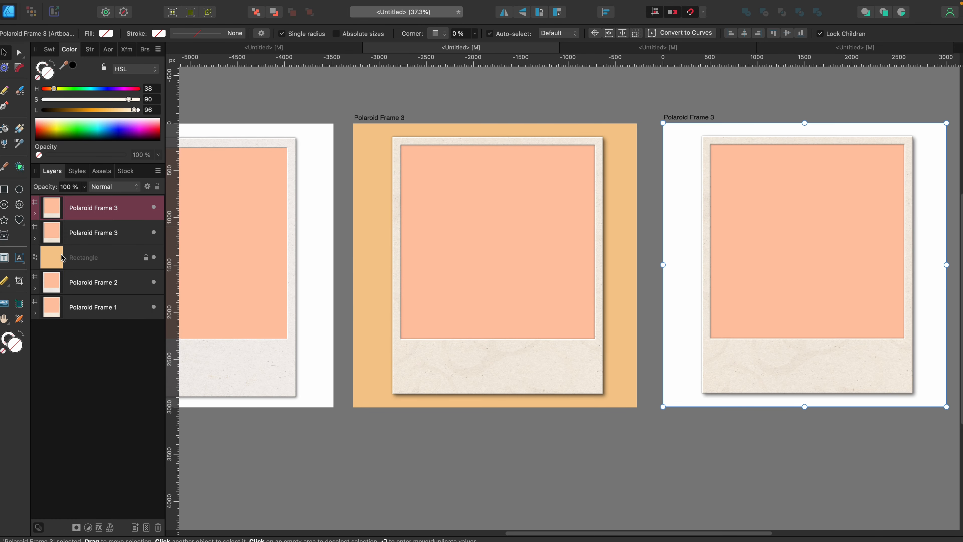
pyautogui.click(102, 264)
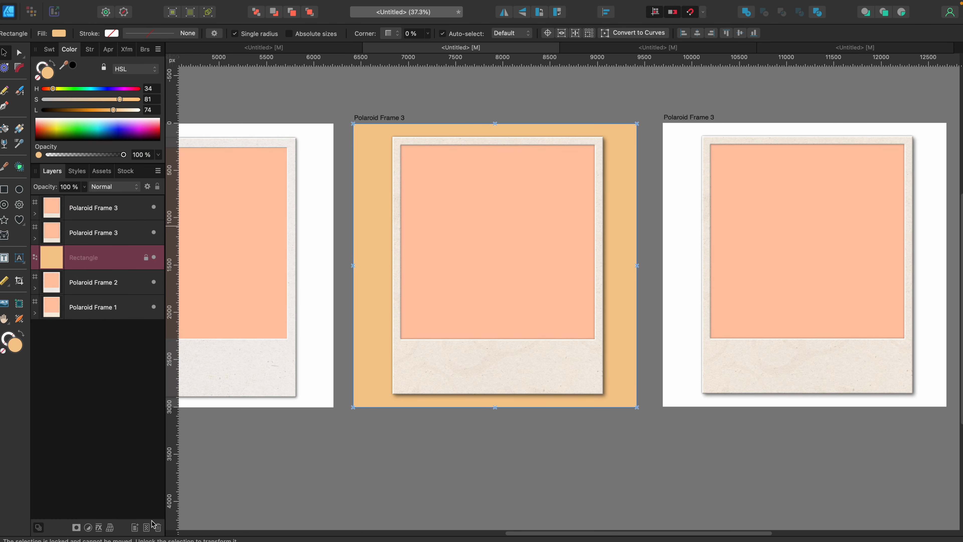
pyautogui.click(158, 527)
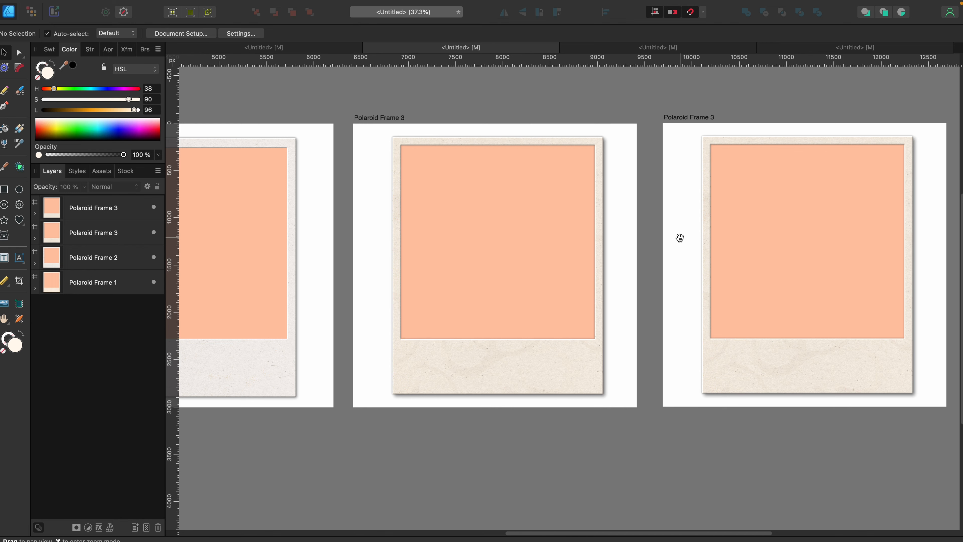
# Rename the duplicated artboard as Polaroid Frame 4.
pyautogui.moveTo(679, 237); pyautogui.dragTo(370, 234)
pyautogui.scroll(3, 364, 231)
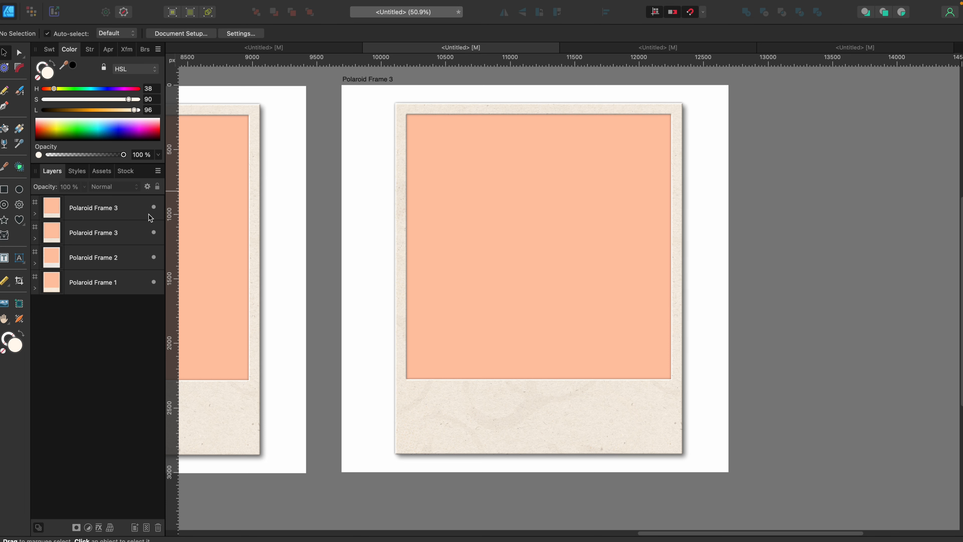
pyautogui.doubleClick(116, 211)
pyautogui.press('Right')
pyautogui.press('BackSpace')
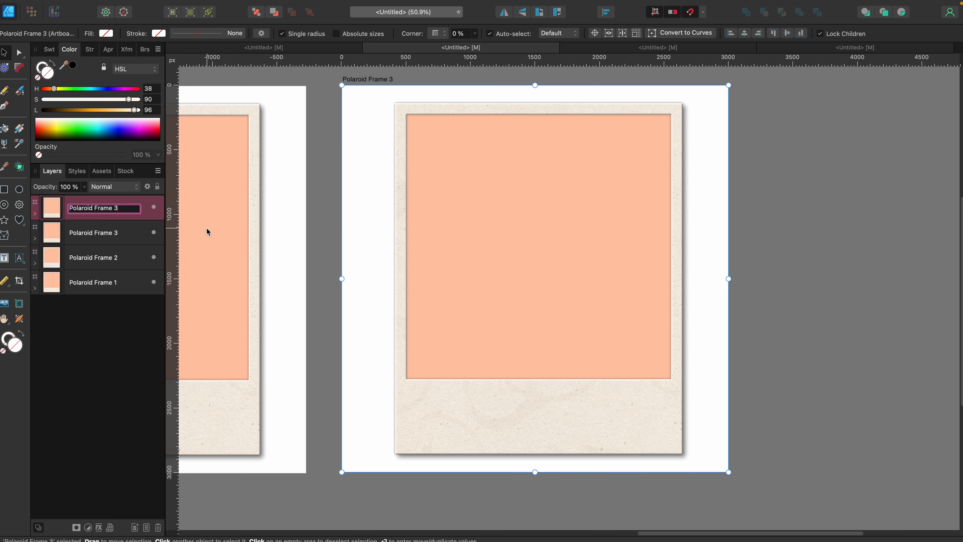
pyautogui.write('4')
pyautogui.click(108, 337)
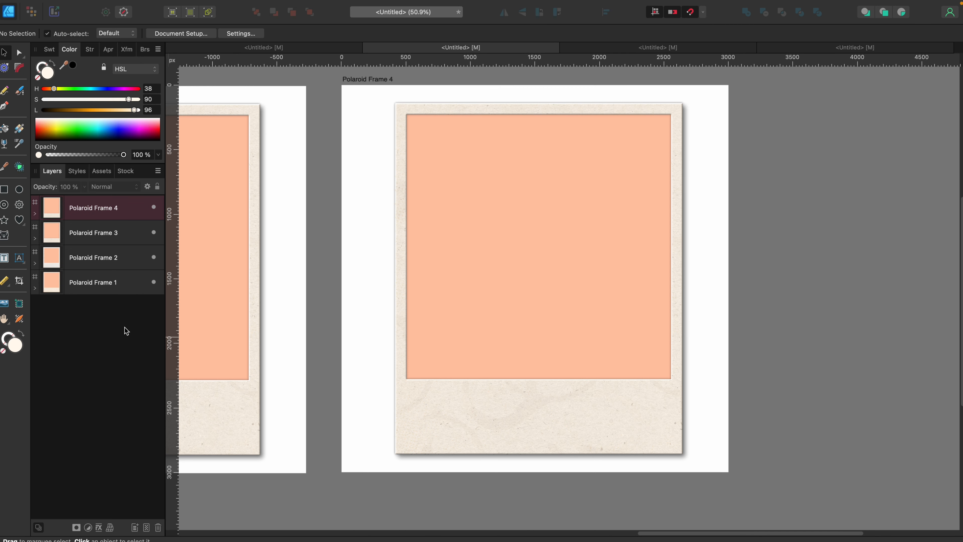
# Rasterize the Top of Polaroid layer in Polaroid Frame 4 with Preserve layer FX turned off.
pyautogui.click(35, 214)
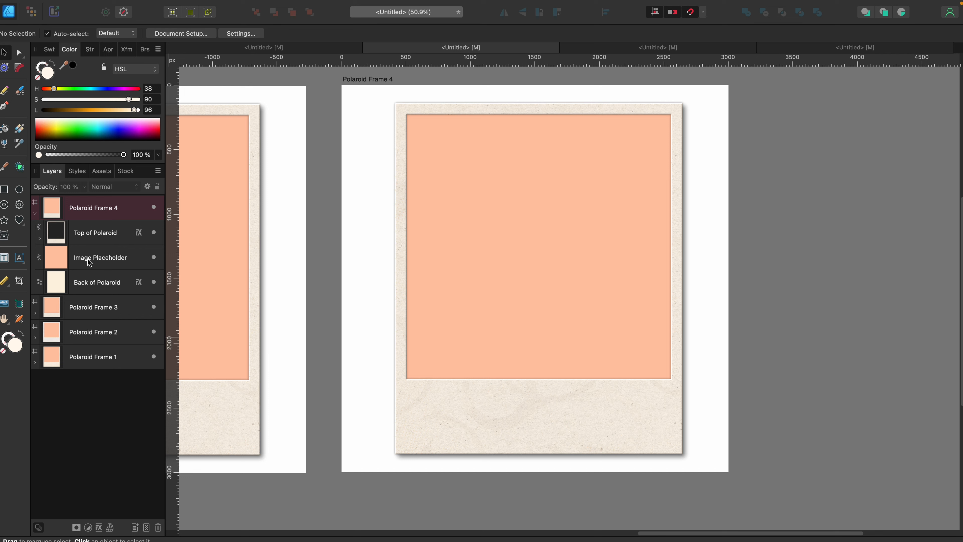
pyautogui.click(86, 236)
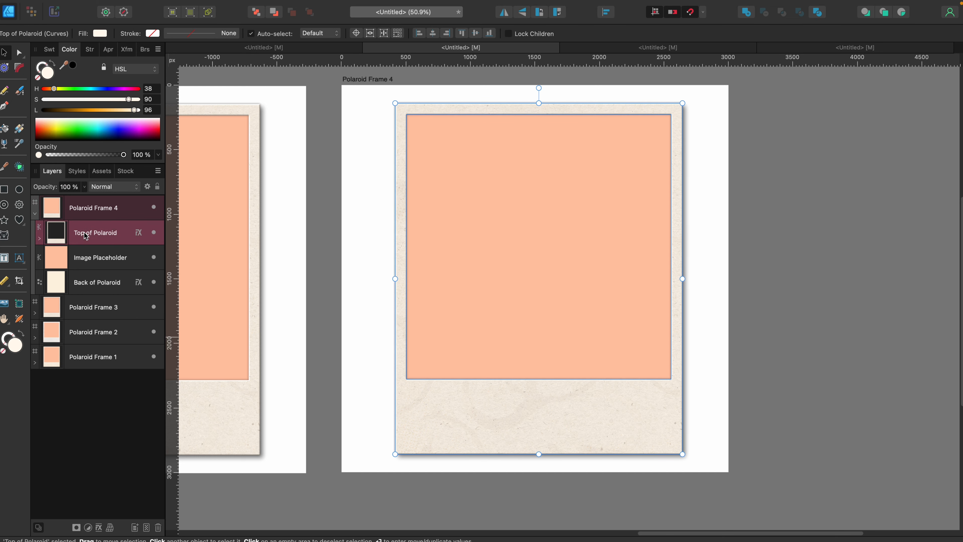
pyautogui.rightClick(86, 235)
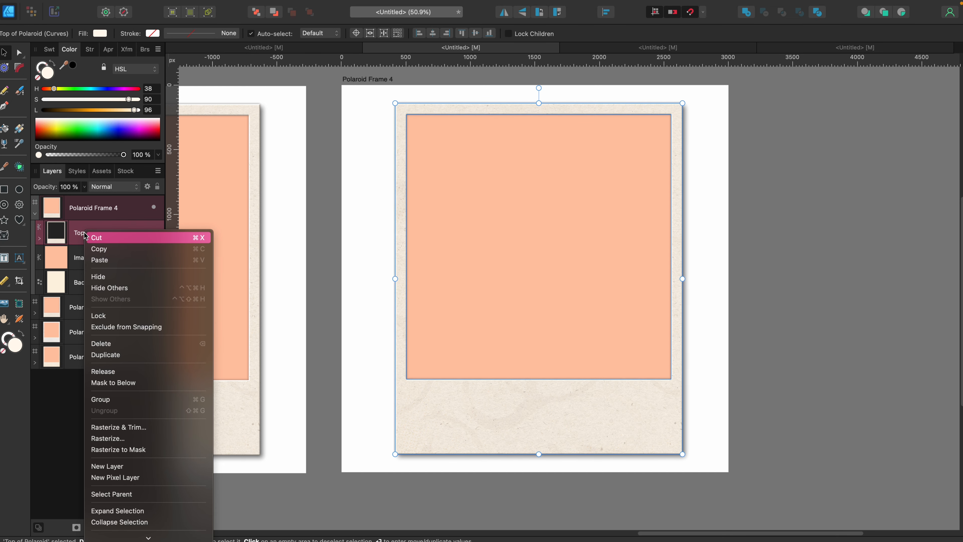
pyautogui.click(109, 439)
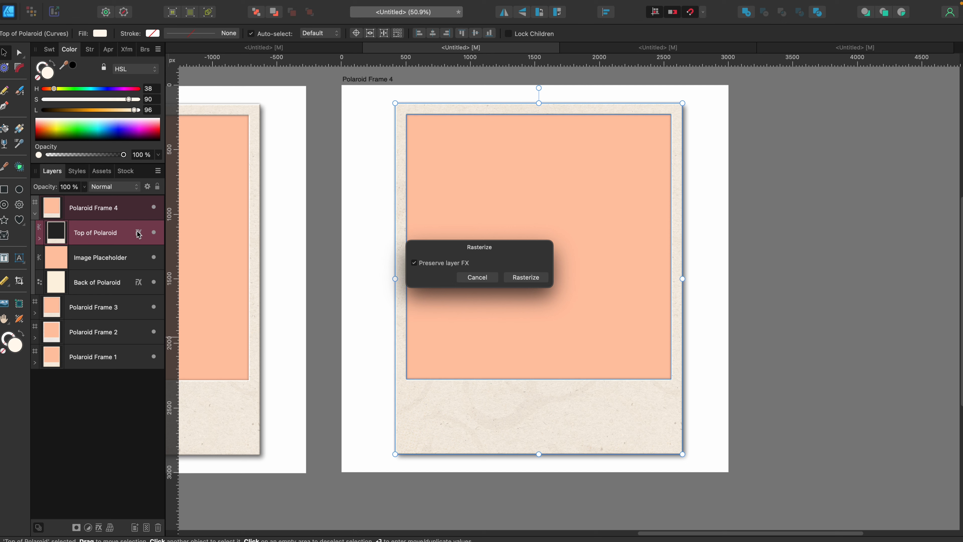
pyautogui.click(414, 262)
pyautogui.click(535, 277)
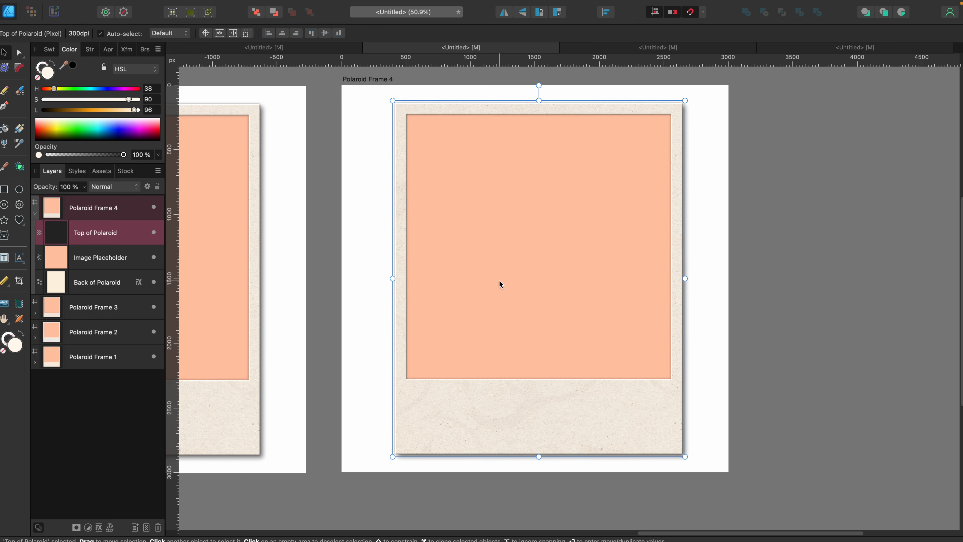
# Rasterize the Back of Polaroid layer in Polaroid Frame 4 with Preserve layer FX turned off.
pyautogui.click(95, 280)
pyautogui.rightClick(94, 276)
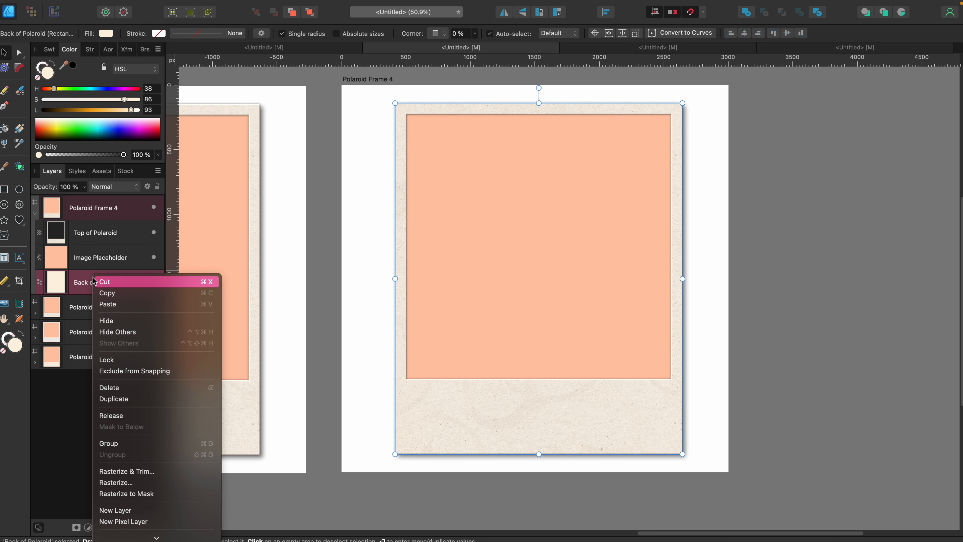
pyautogui.click(130, 483)
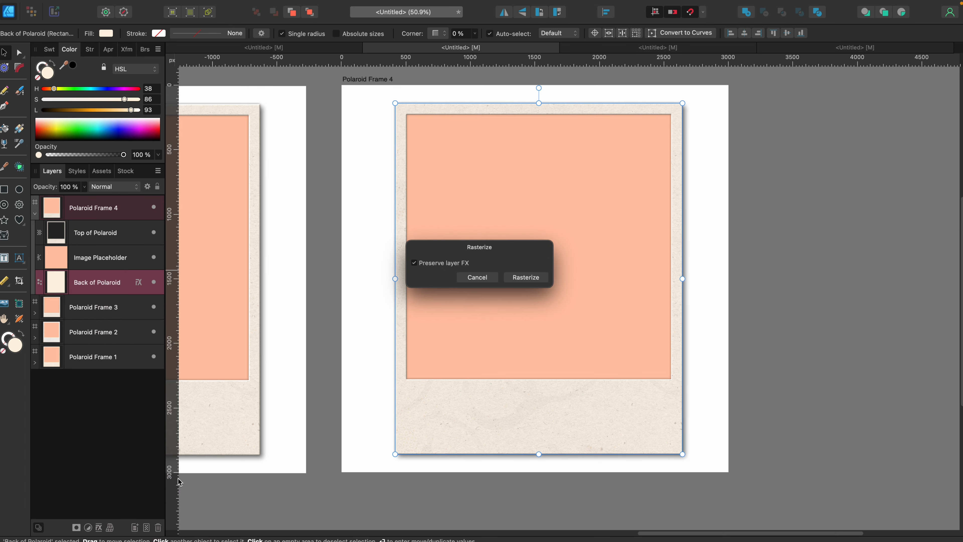
pyautogui.click(537, 283)
pyautogui.click(369, 281)
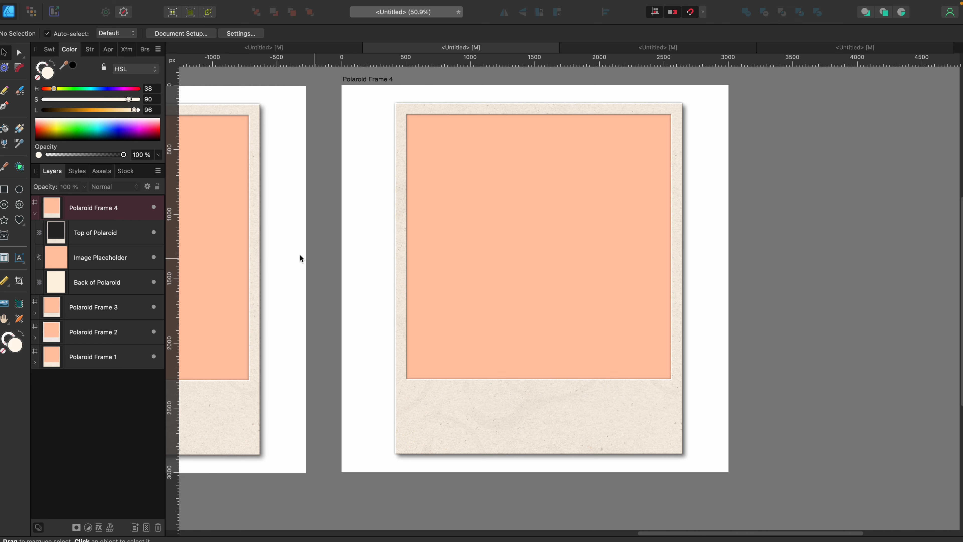
# Export the Polaroid Frame 4 artboard as a PDF using the PDF (digital - high quality) preset.
pyautogui.click(118, 215)
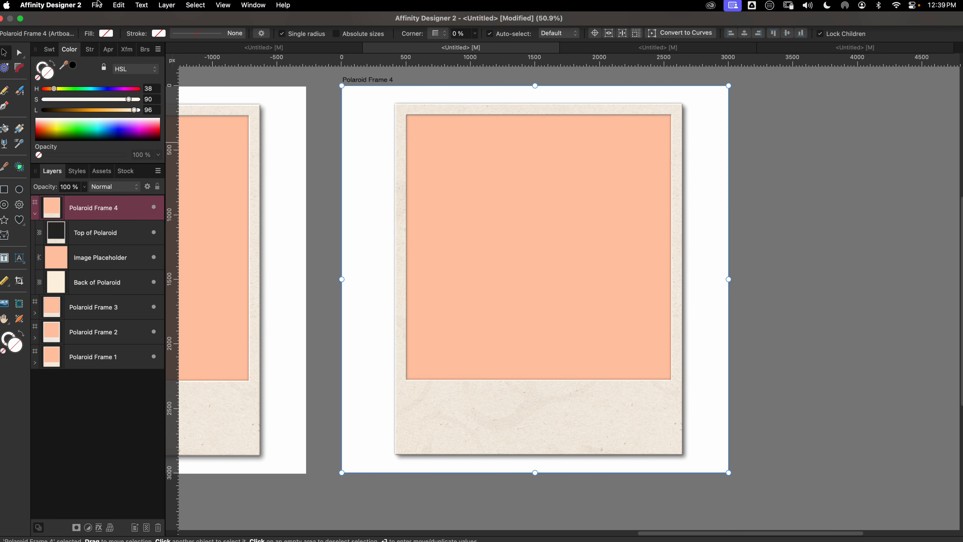
pyautogui.click(98, 5)
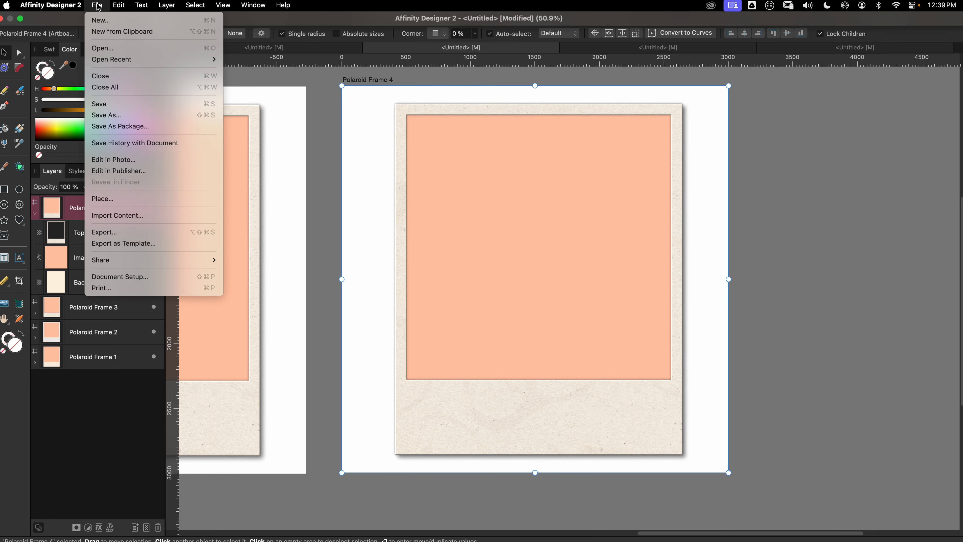
pyautogui.click(96, 236)
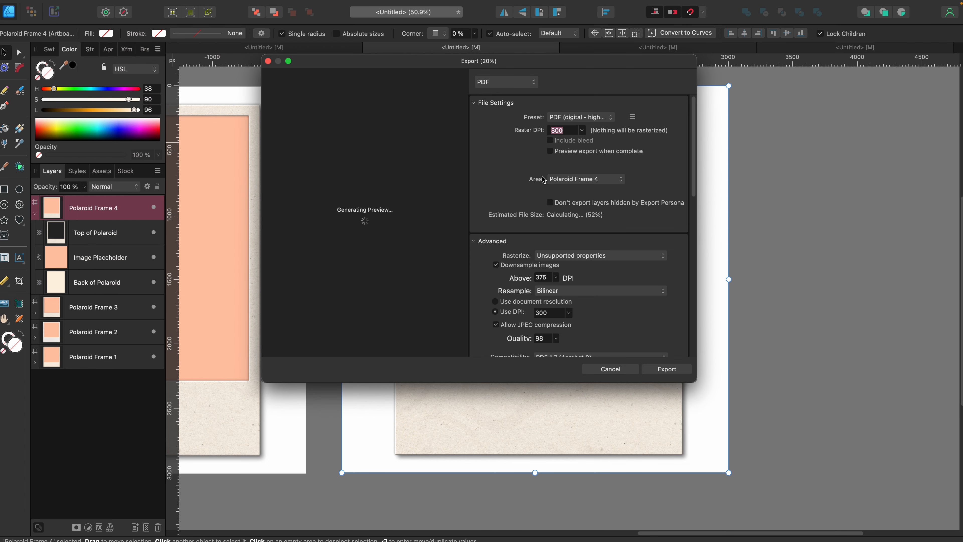
pyautogui.click(569, 182)
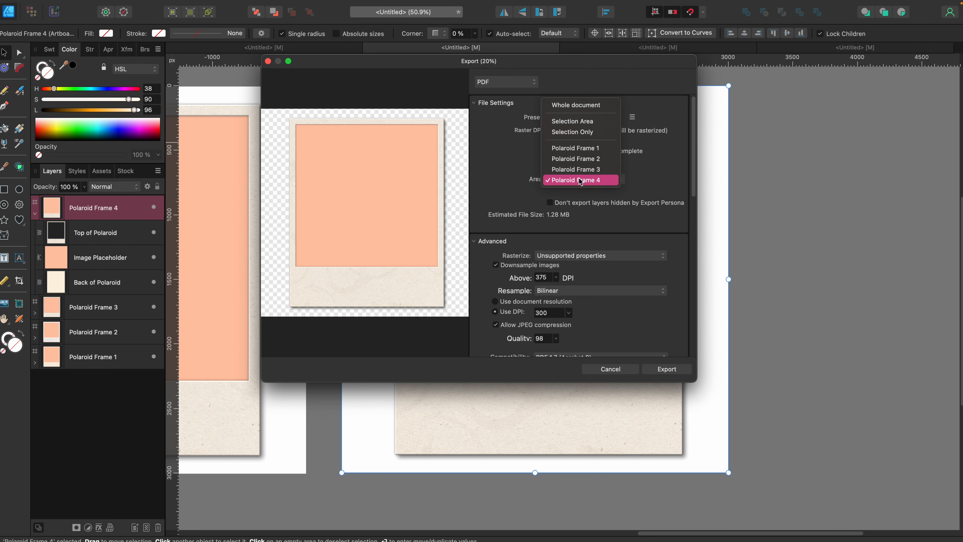
pyautogui.click(570, 181)
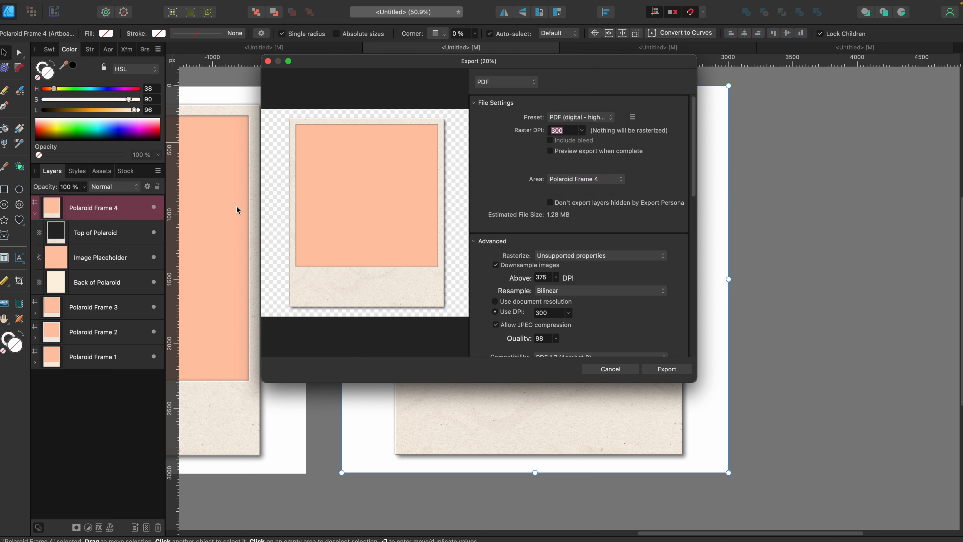
pyautogui.click(494, 85)
pyautogui.click(503, 85)
pyautogui.click(580, 119)
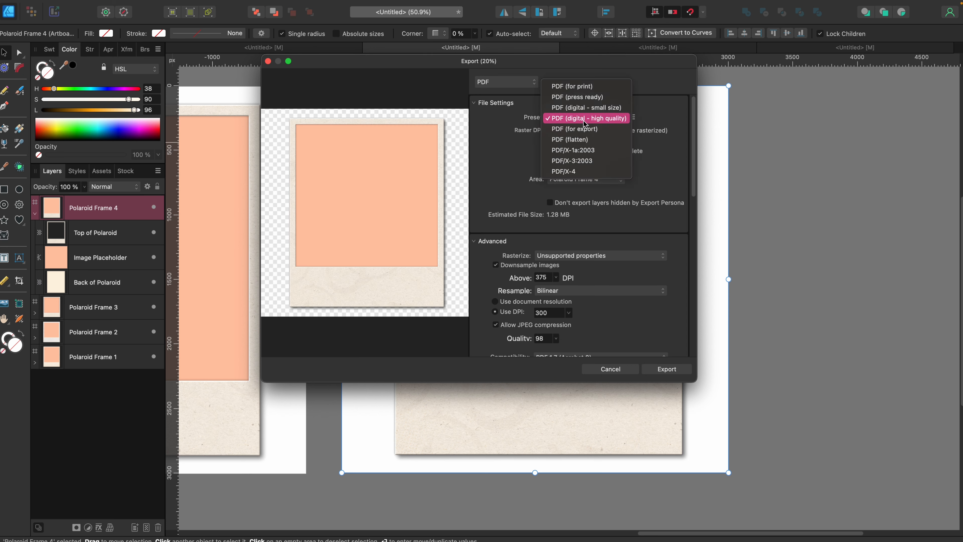
pyautogui.click(583, 123)
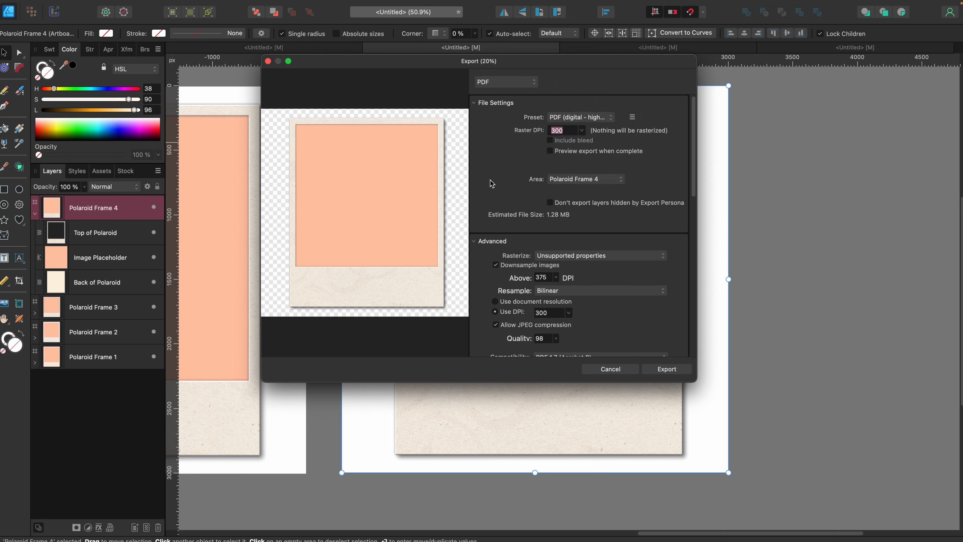
pyautogui.click(677, 370)
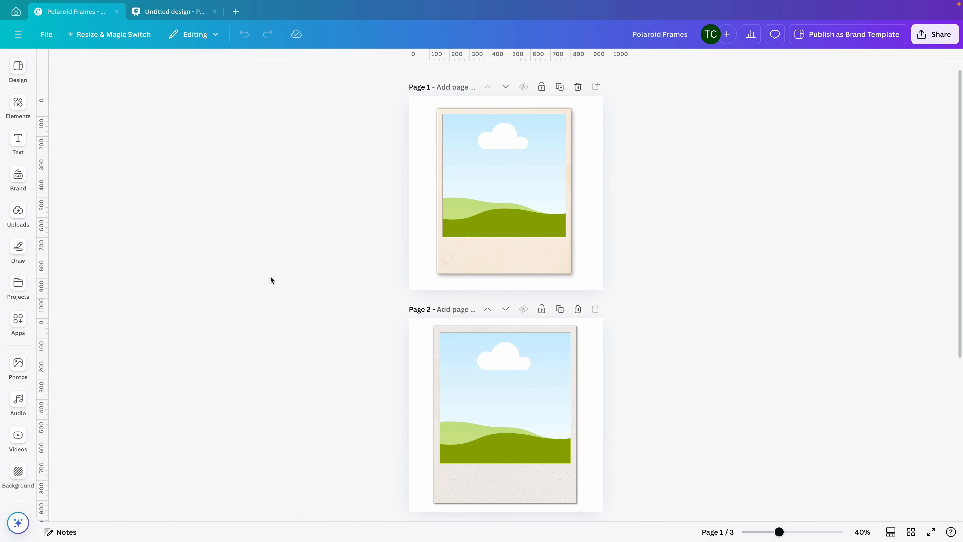
# In Canva's Polaroid Frames design, move page 1's landscape photo frame off the Polaroid and back over its opening.
pyautogui.click(459, 262)
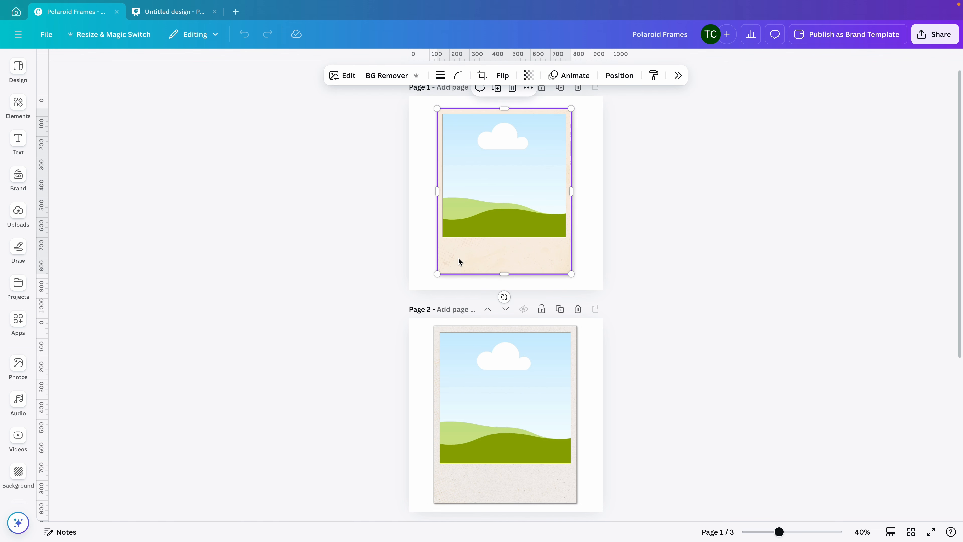
pyautogui.click(496, 199)
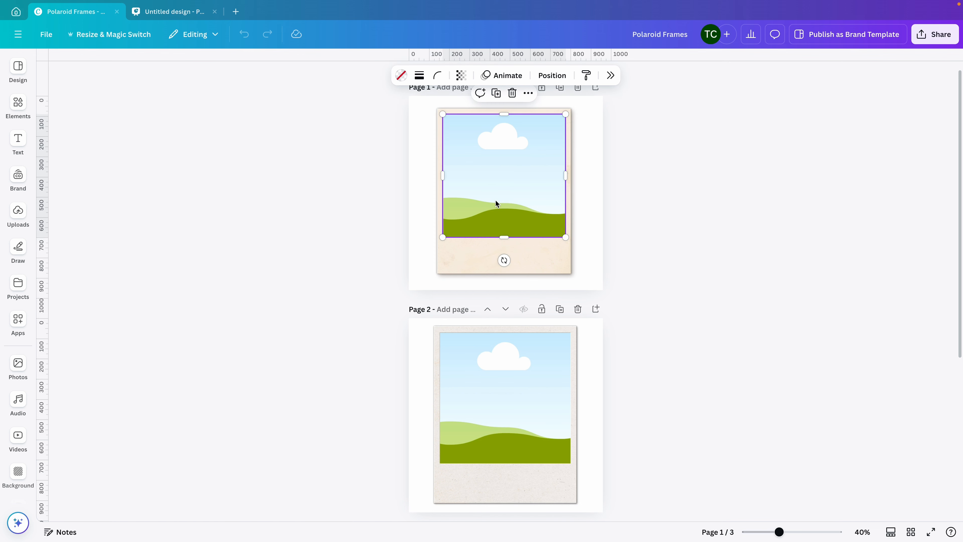
pyautogui.moveTo(495, 200); pyautogui.dragTo(461, 201)
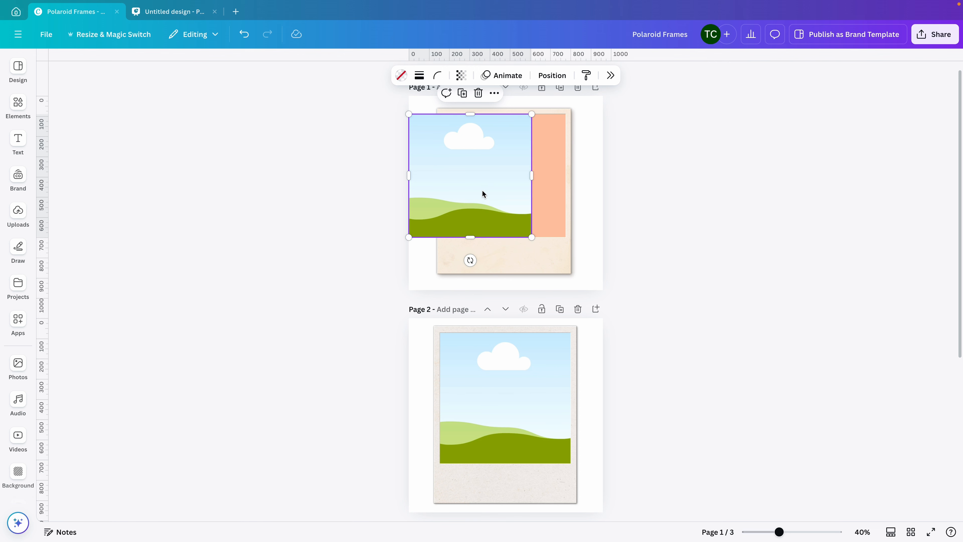
pyautogui.scroll(5, 492, 180)
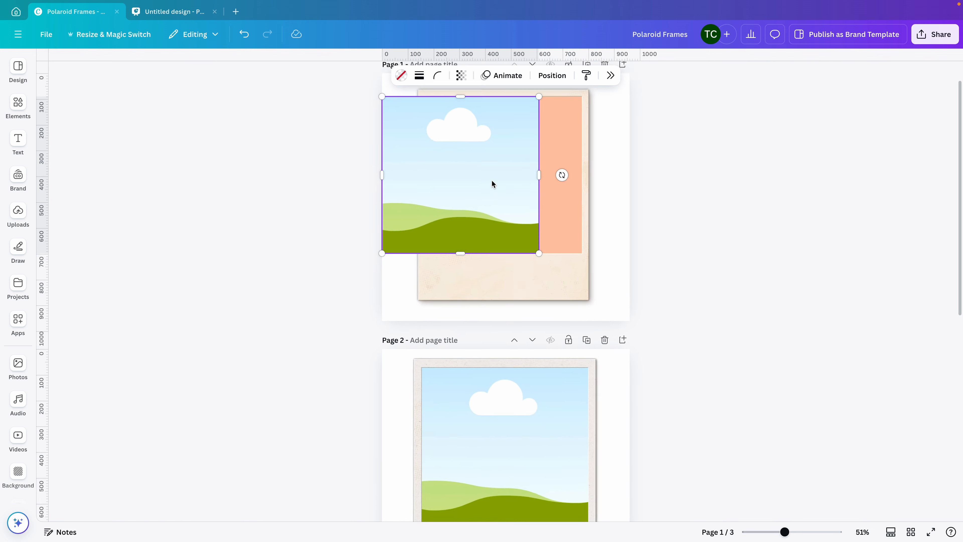
pyautogui.scroll(2, 469, 168)
pyautogui.scroll(1, 458, 186)
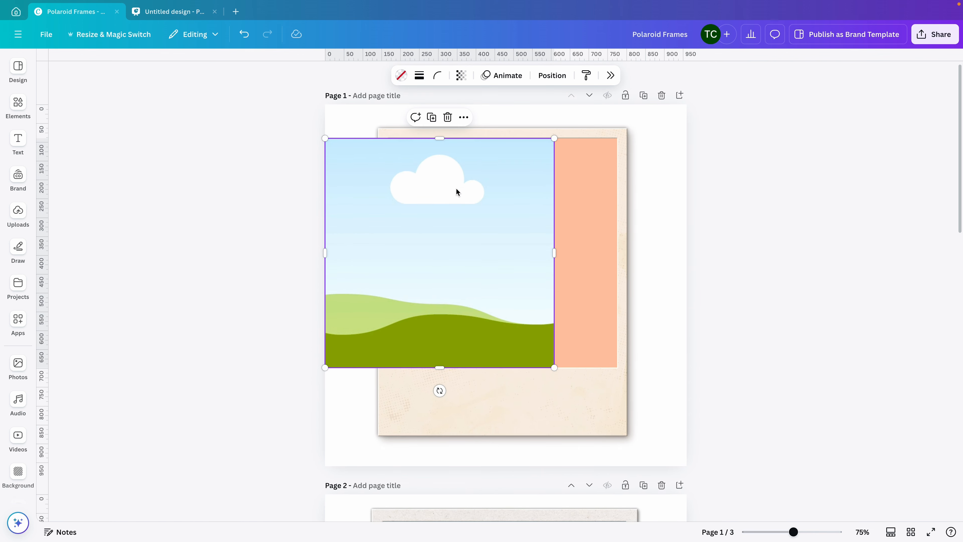
pyautogui.moveTo(439, 215); pyautogui.dragTo(502, 215)
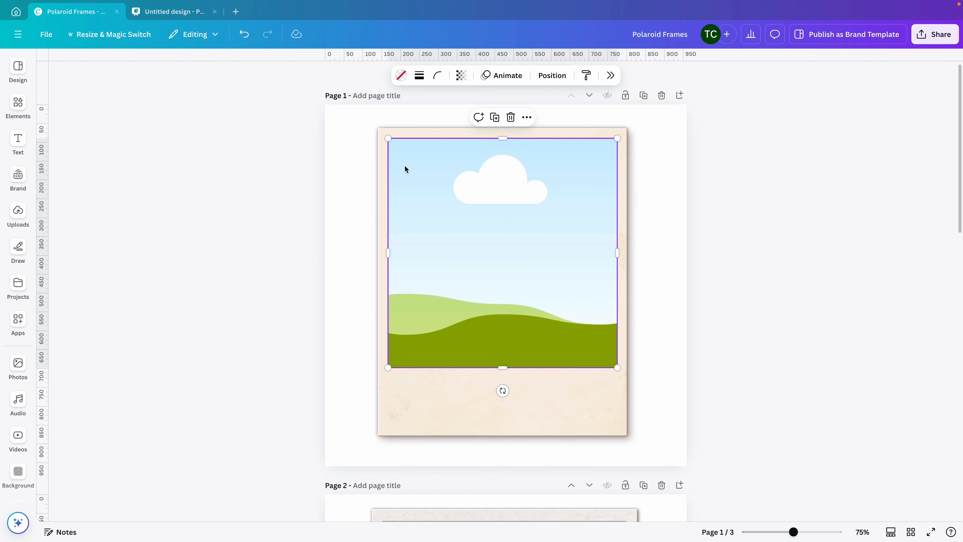
# Examine the layer order of page 1 and look over the Polaroids on the other pages.
pyautogui.click(336, 175)
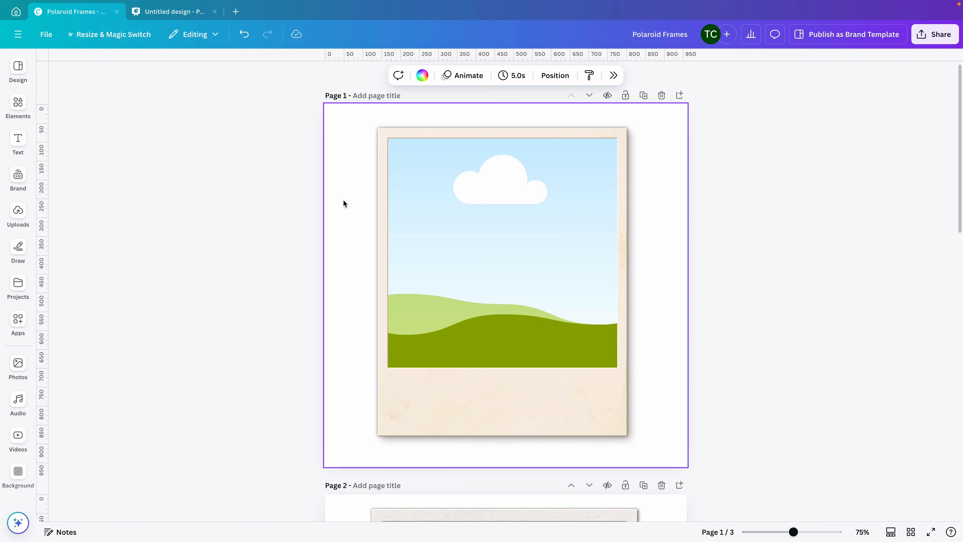
pyautogui.click(555, 75)
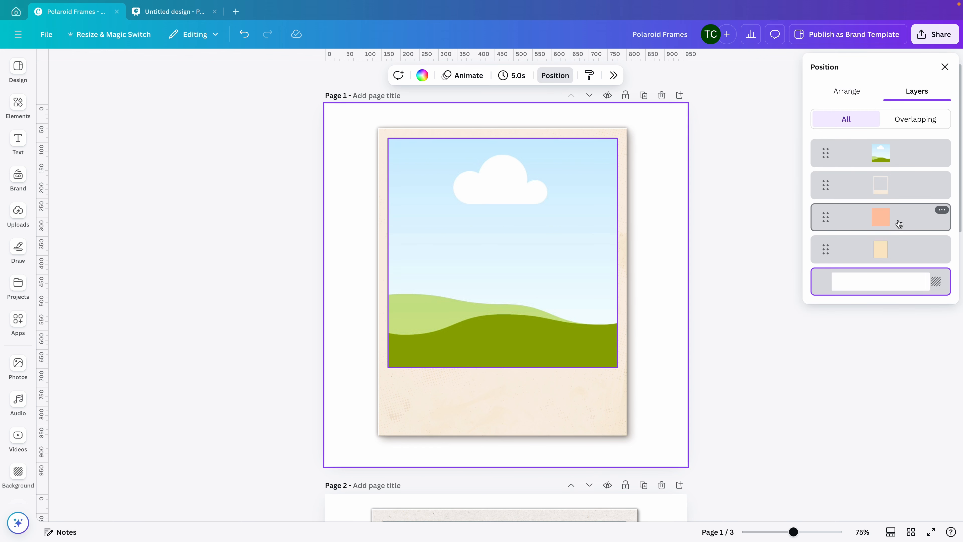
pyautogui.click(180, 158)
pyautogui.scroll(-5, 214, 156)
pyautogui.scroll(-1, 256, 251)
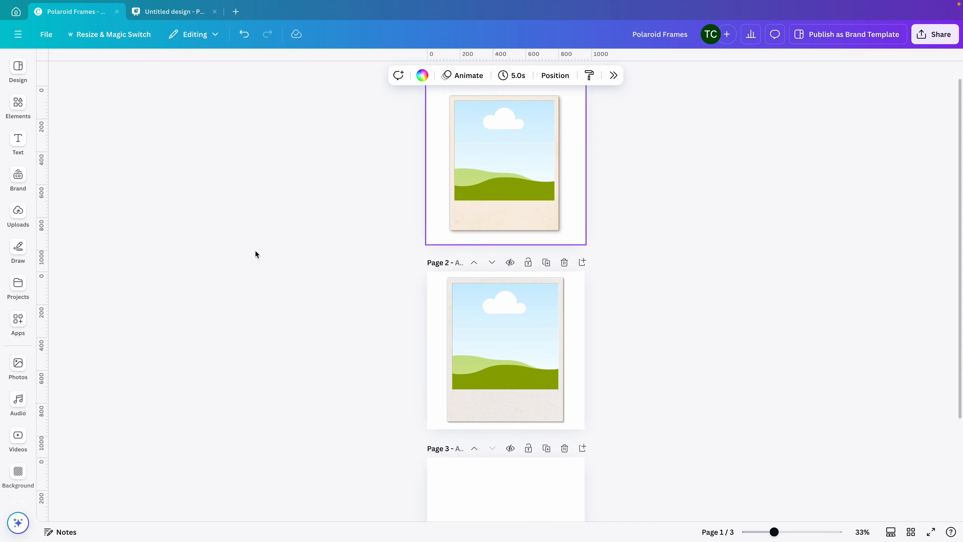
pyautogui.scroll(1, 256, 250)
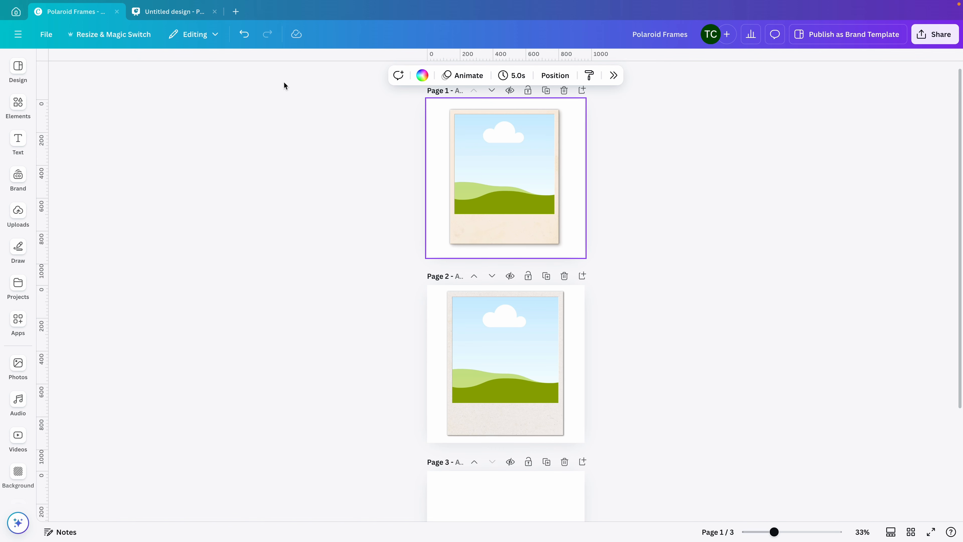
# View the Polaroid photo collage in the Untitled design presentation and the Canva home page, returning to Polaroid Frames.
pyautogui.click(171, 11)
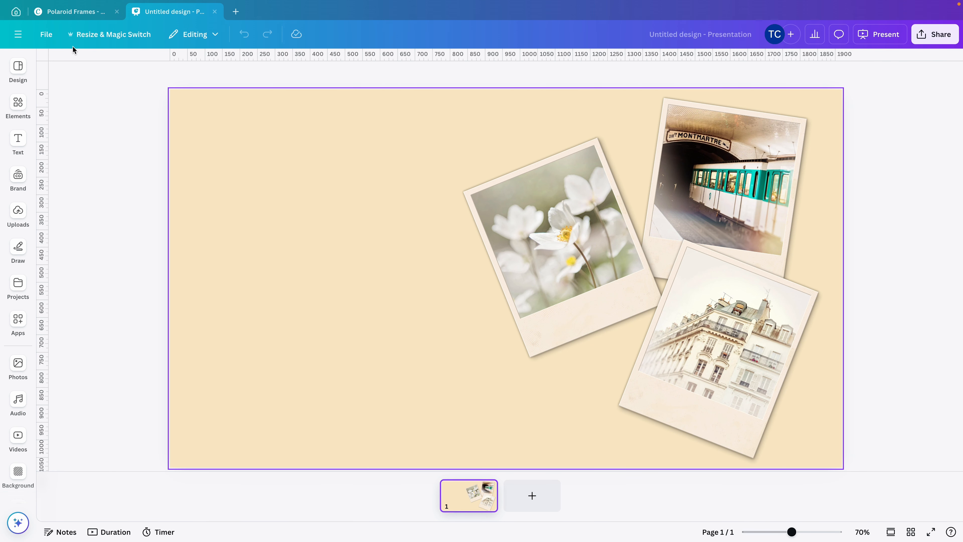
pyautogui.click(74, 12)
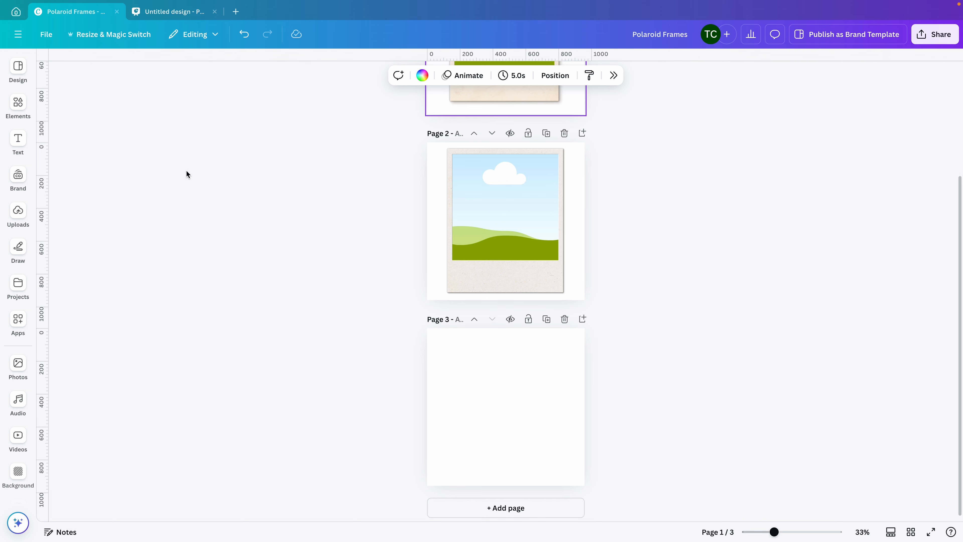
pyautogui.click(15, 12)
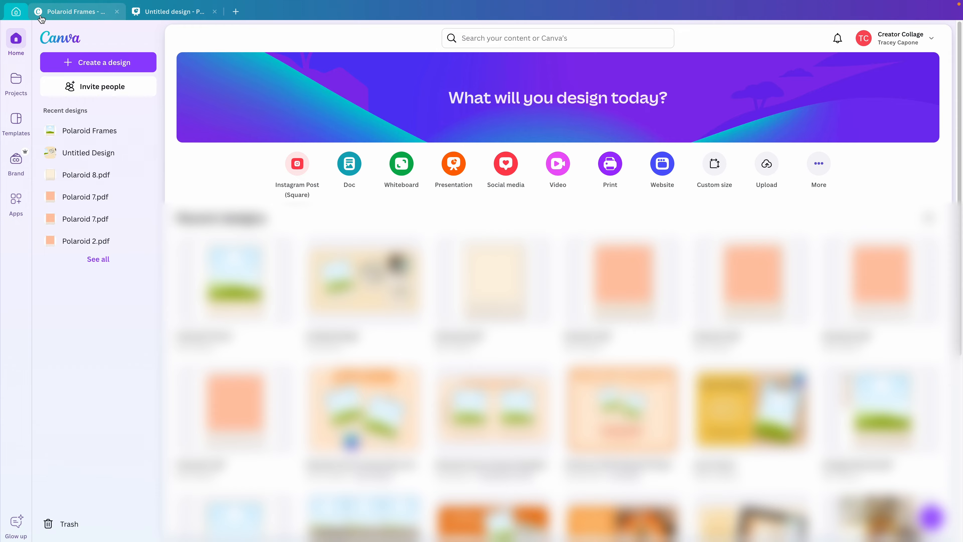
pyautogui.click(53, 12)
# Select the blank page 3 and upload Polaroid Frame 9.pdf from the computer.
pyautogui.click(466, 393)
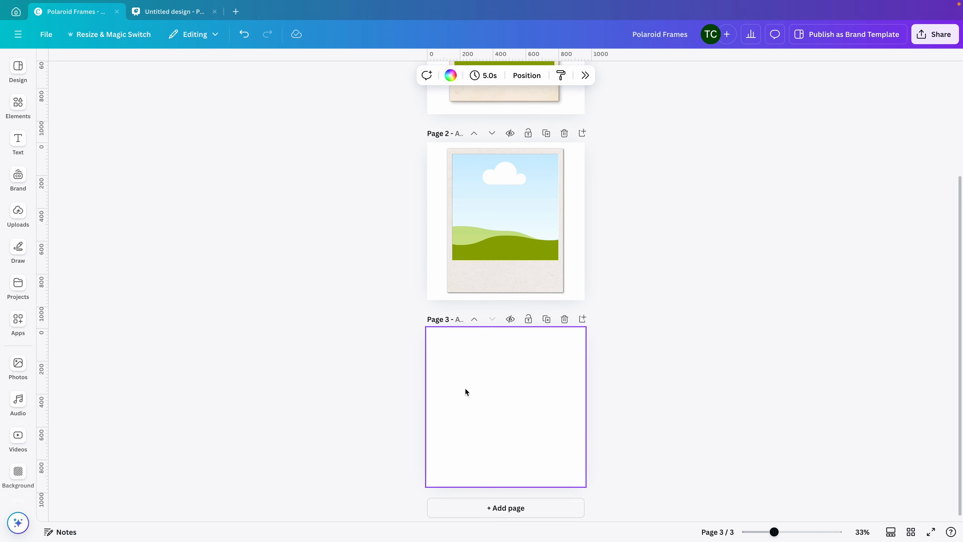
pyautogui.click(11, 215)
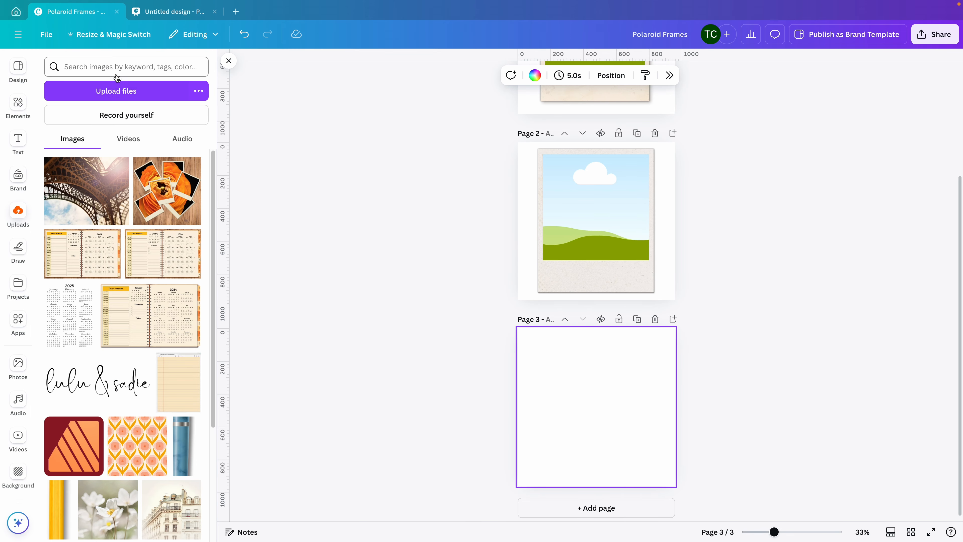
pyautogui.click(113, 98)
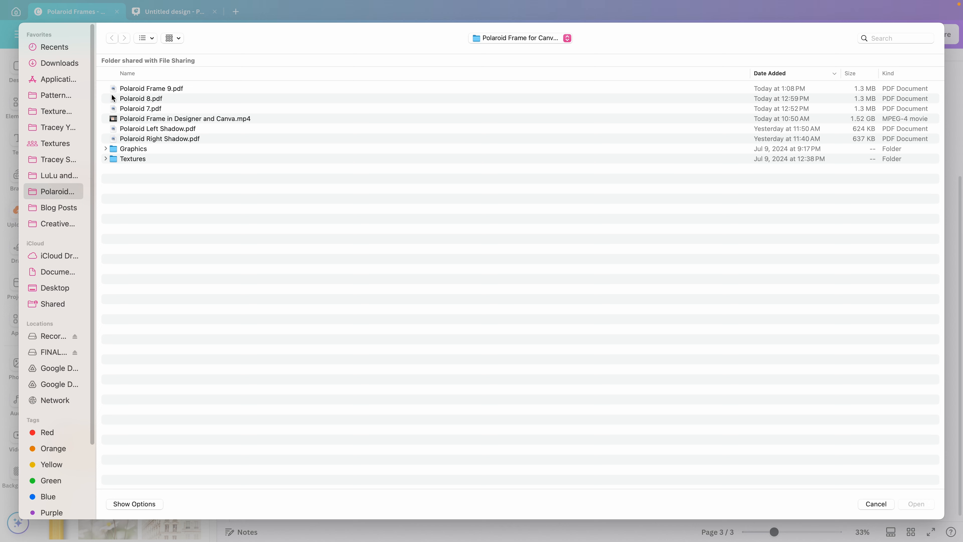
pyautogui.click(132, 89)
pyautogui.click(922, 505)
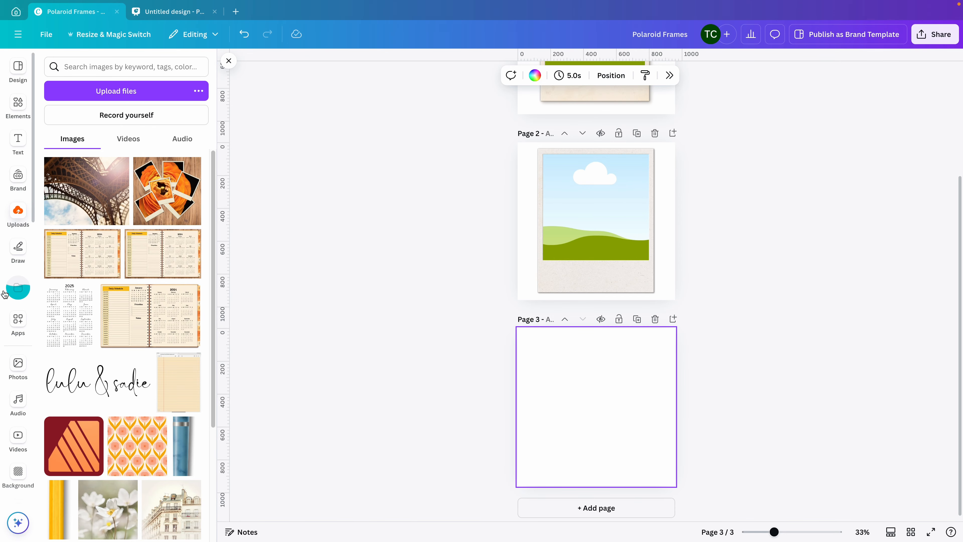
# Place the imported Polaroid Frame 9.pdf design from the projects onto page 3.
pyautogui.click(18, 288)
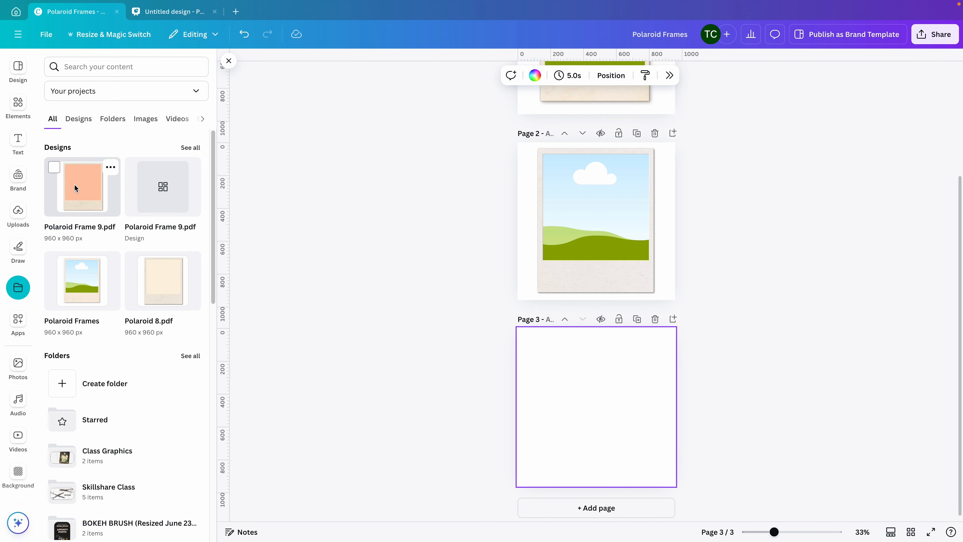
pyautogui.click(75, 188)
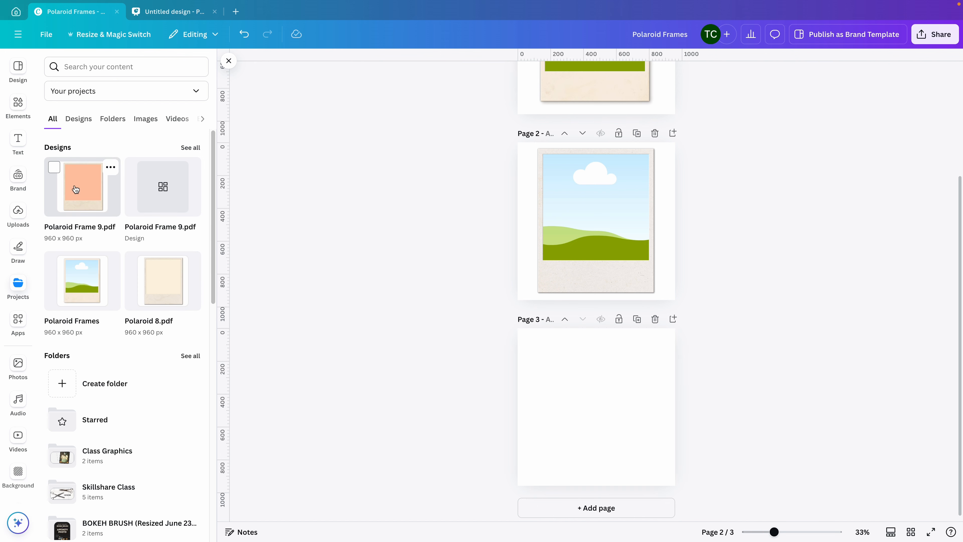
pyautogui.click(228, 61)
# Examine page 3's layers by selecting the textured Polaroid top, the orange placeholder and the Polaroid back individually.
pyautogui.scroll(5, 363, 396)
pyautogui.scroll(-2, 361, 401)
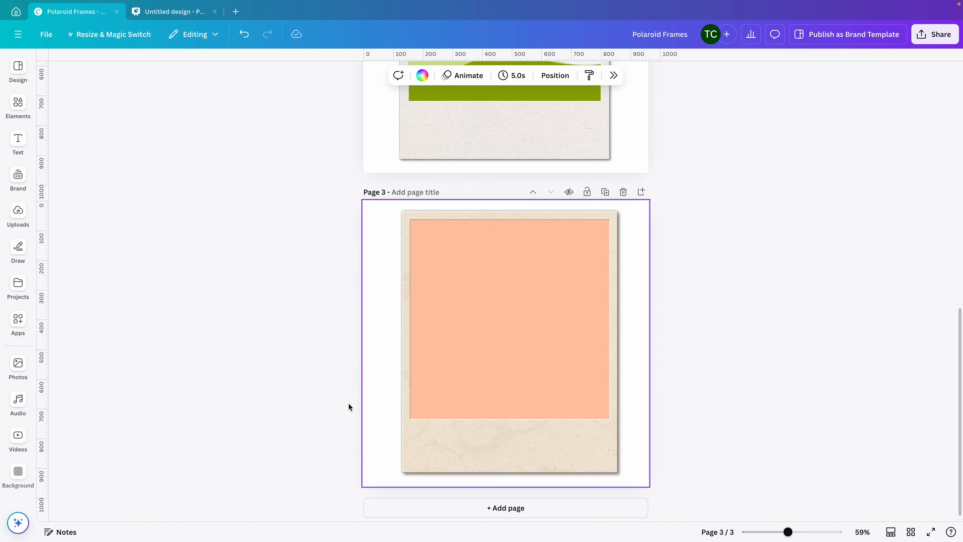
pyautogui.click(555, 75)
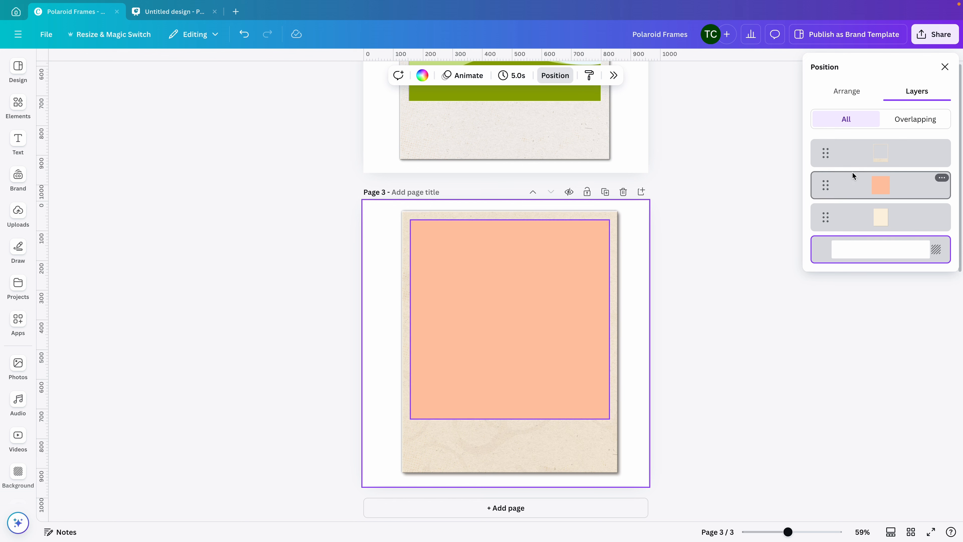
pyautogui.click(845, 160)
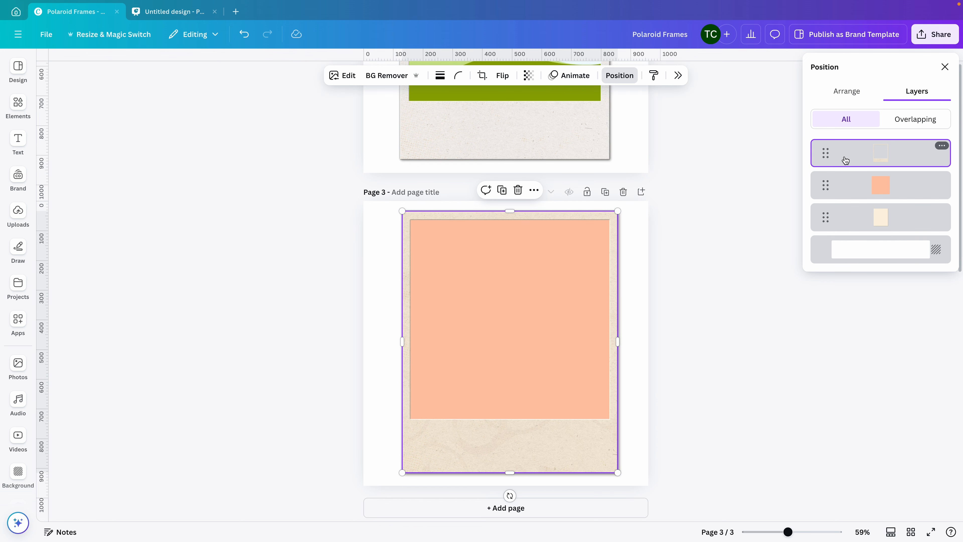
pyautogui.click(849, 187)
pyautogui.click(853, 227)
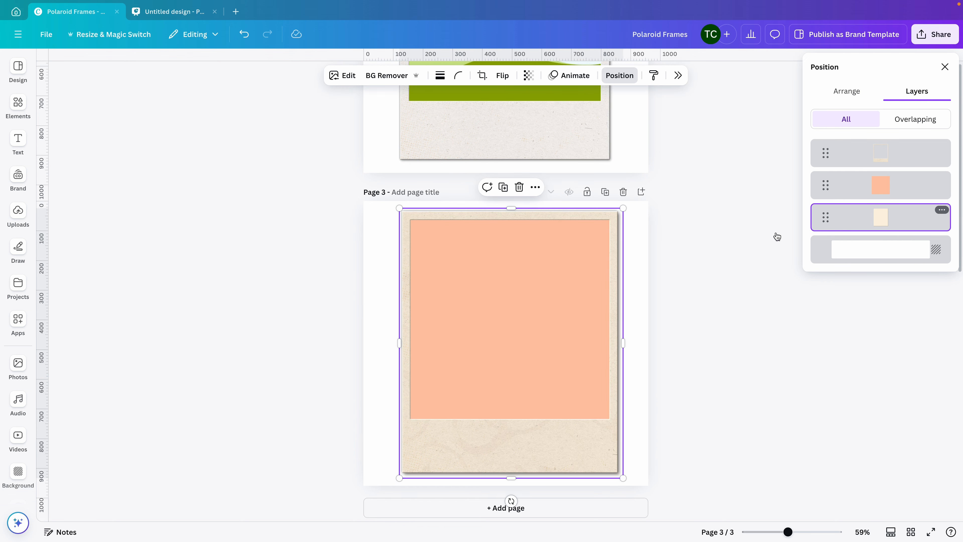
pyautogui.click(730, 247)
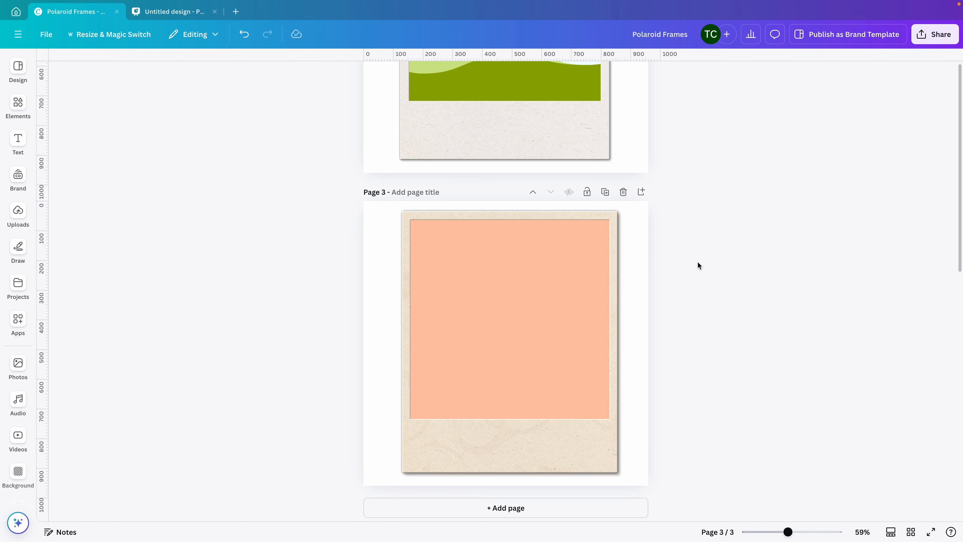
# Add a square photo frame from the Frames elements to page 3.
pyautogui.click(24, 103)
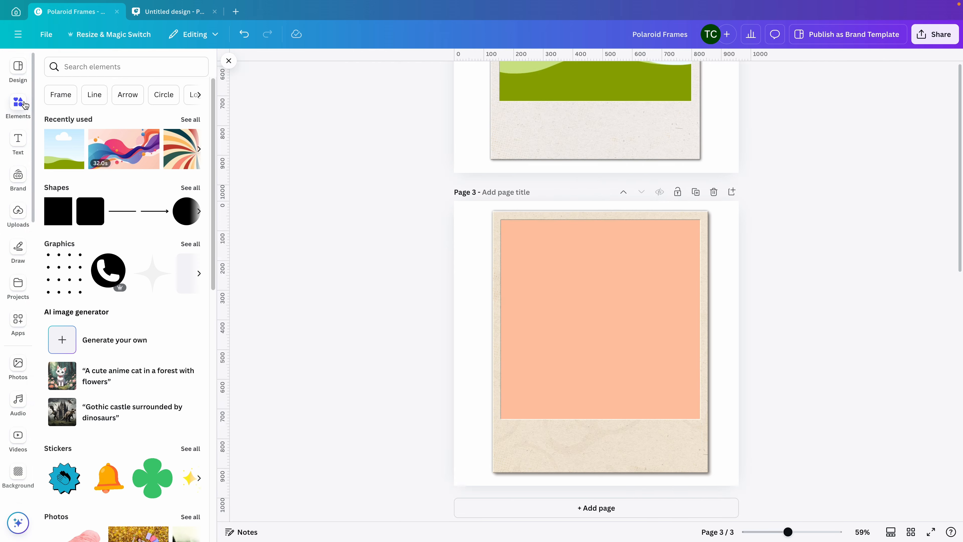
pyautogui.scroll(-15, 38, 264)
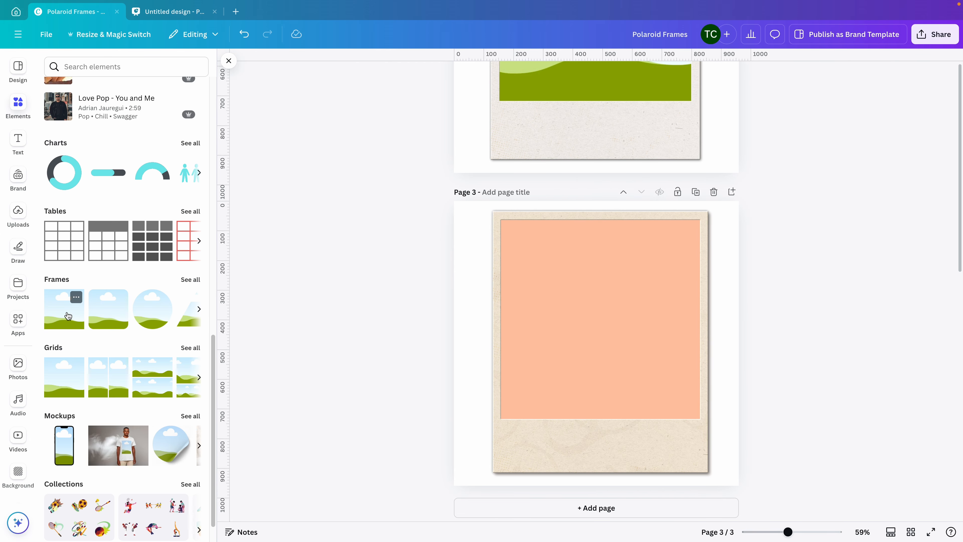
pyautogui.click(74, 297)
pyautogui.click(229, 61)
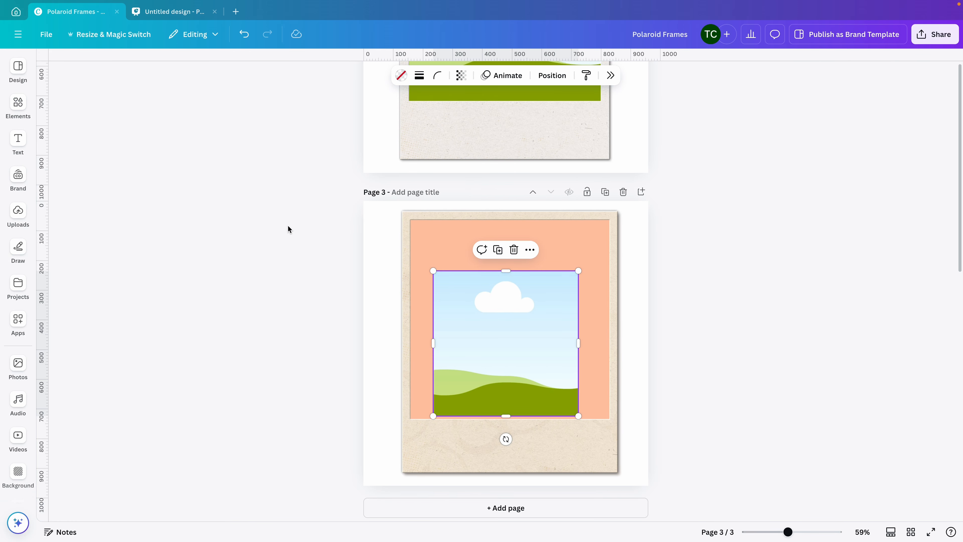
# Align the square frame with the orange placeholder's upper-left corner and enlarge it to cover the whole placeholder.
pyautogui.scroll(5, 287, 225)
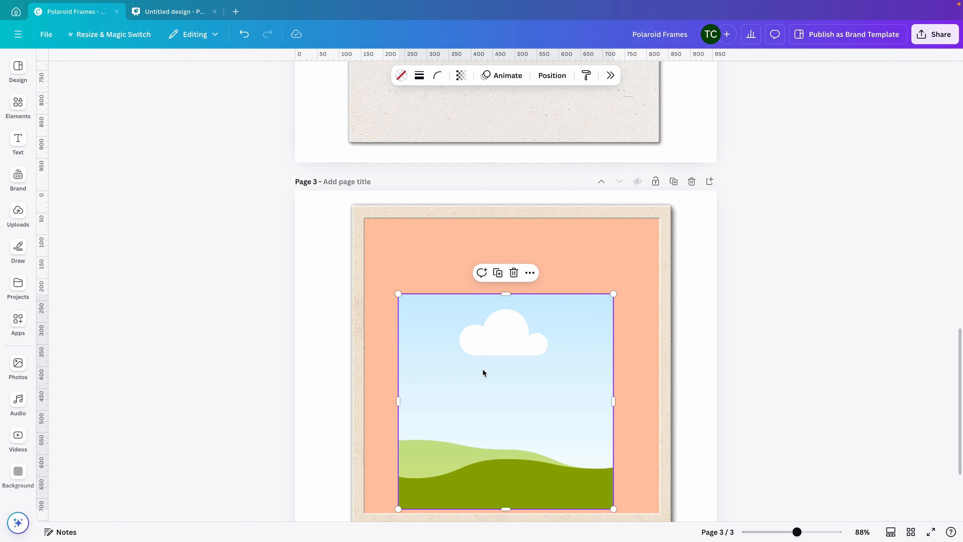
pyautogui.moveTo(482, 370); pyautogui.dragTo(450, 298)
pyautogui.scroll(-3, 450, 300)
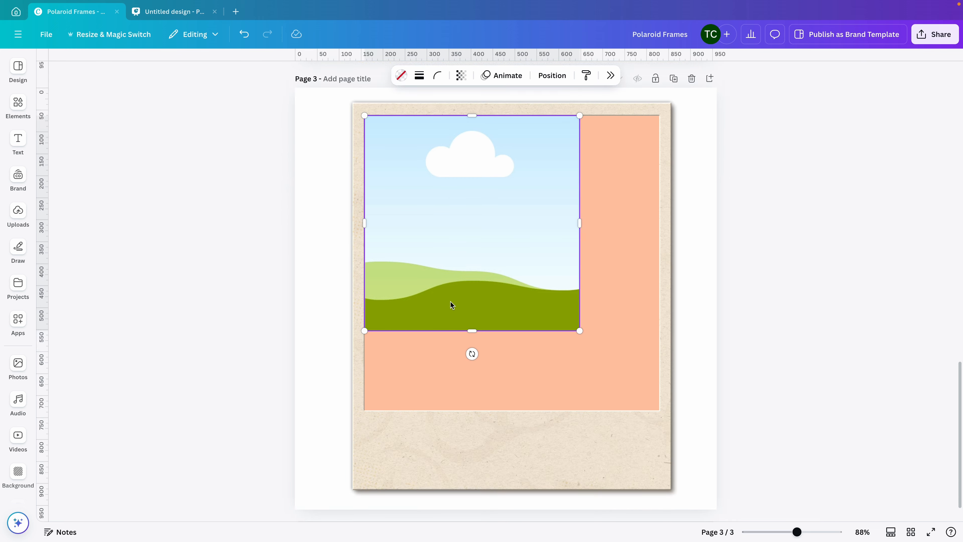
pyautogui.moveTo(579, 335); pyautogui.dragTo(646, 427)
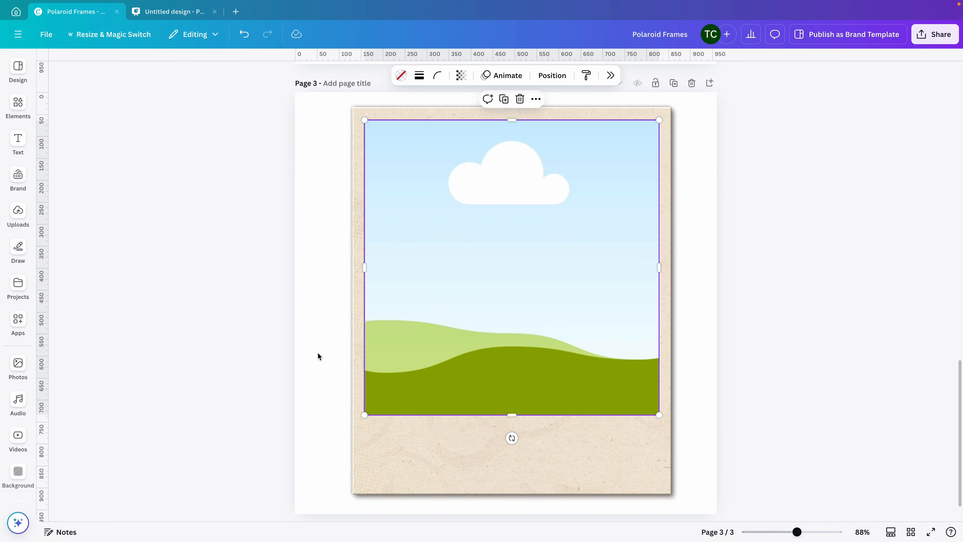
pyautogui.click(329, 345)
pyautogui.scroll(-2, 287, 321)
pyautogui.press('super+minus')
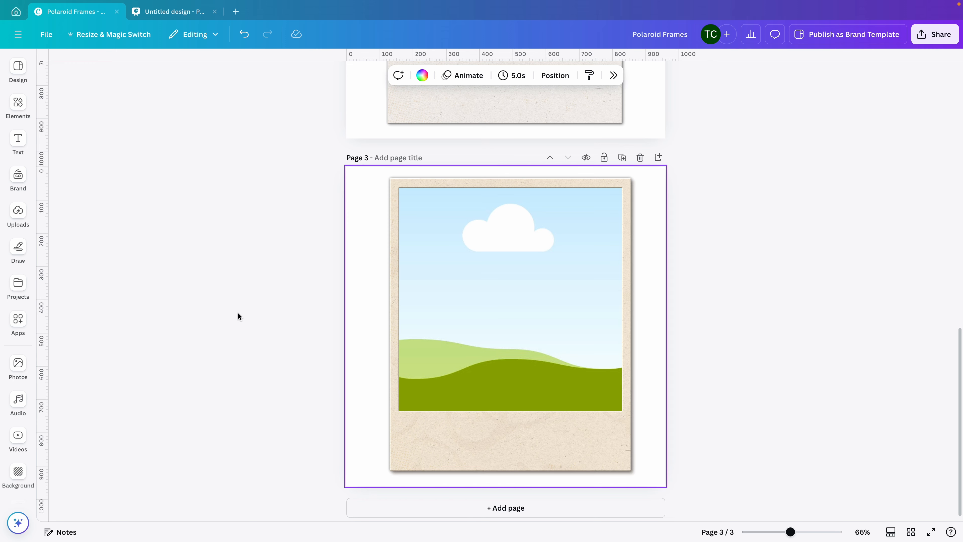
# Try the uploaded Paris building and white flower photos in page 3's Polaroid frame.
pyautogui.click(19, 209)
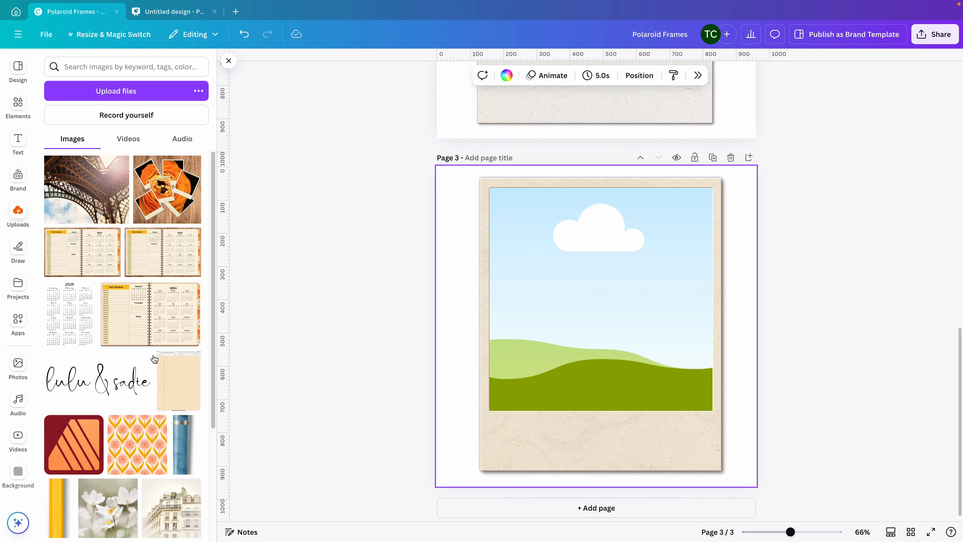
pyautogui.scroll(-5, 167, 323)
pyautogui.moveTo(178, 332); pyautogui.dragTo(601, 304)
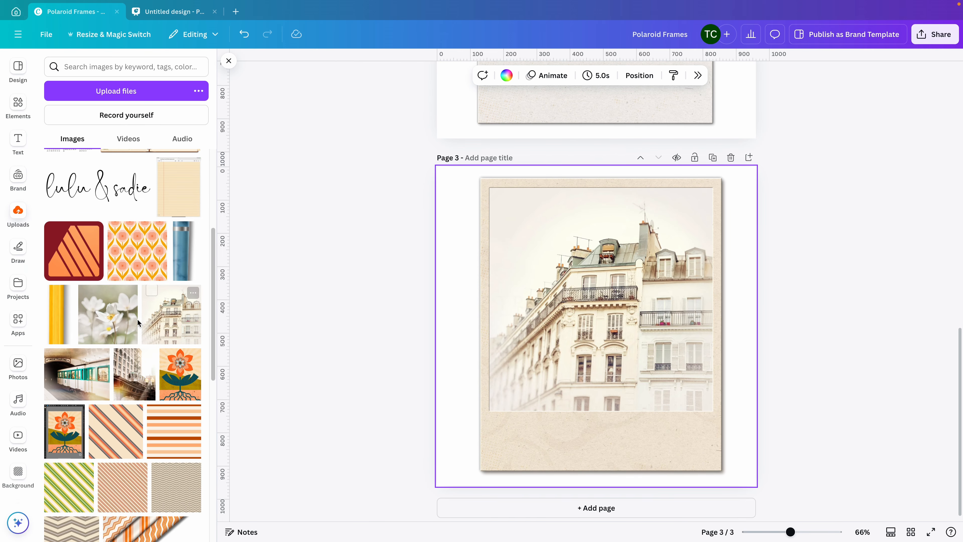
pyautogui.moveTo(108, 315); pyautogui.dragTo(444, 362)
# Fill the Polaroid frame with the uploaded Montmartre metro train photo and adjust the photo's position within the frame.
pyautogui.moveTo(102, 356); pyautogui.dragTo(578, 321)
pyautogui.doubleClick(553, 320)
pyautogui.click(400, 311)
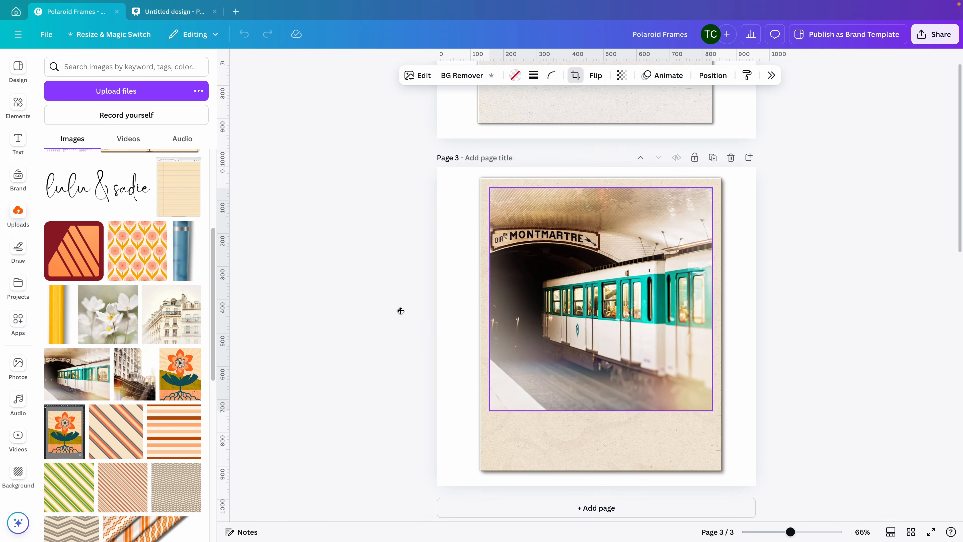
pyautogui.click(229, 61)
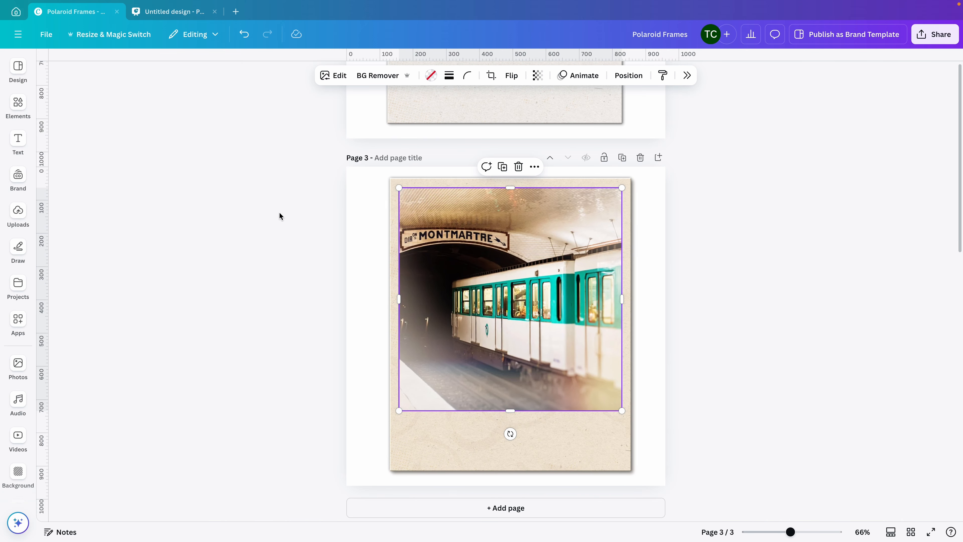